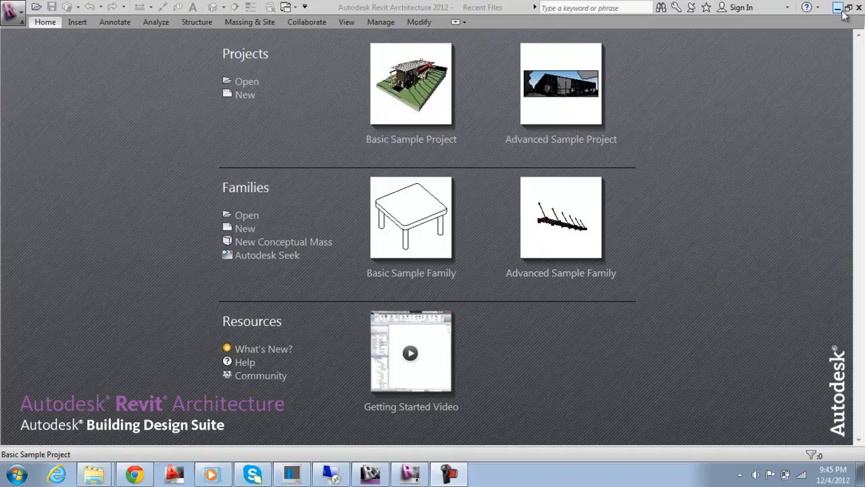
Step: Compare the start pages of Revit 2013 and Revit Architecture 2012, close Revit Architecture 2012 and return to Revit 2013
click(370, 474)
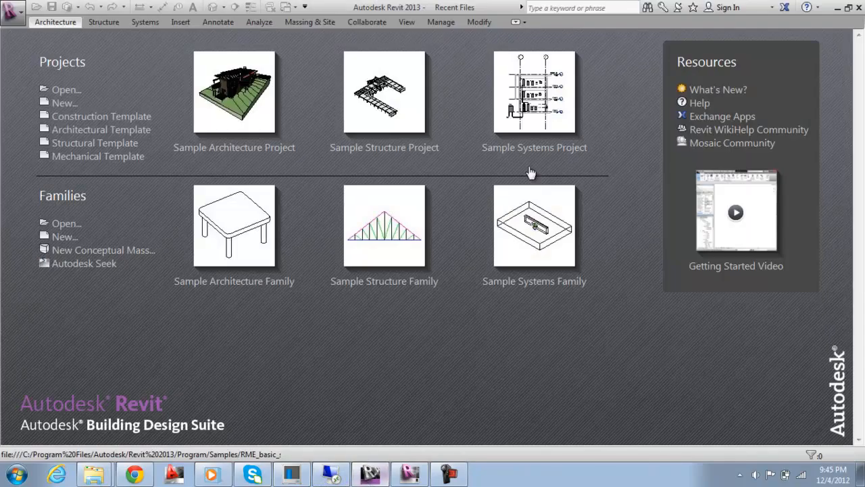
click(839, 8)
click(410, 474)
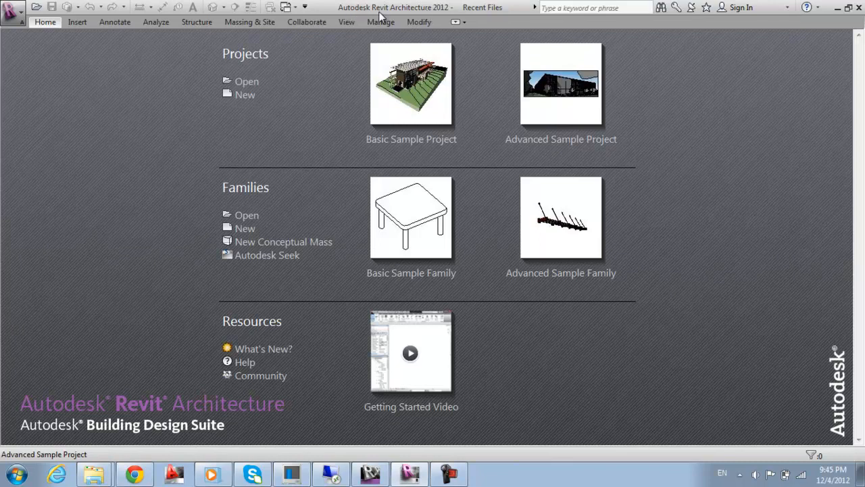
click(858, 8)
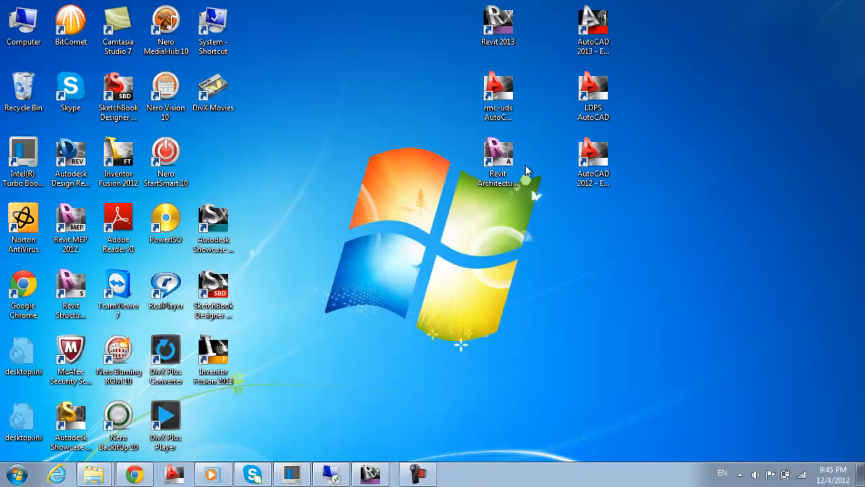
click(370, 473)
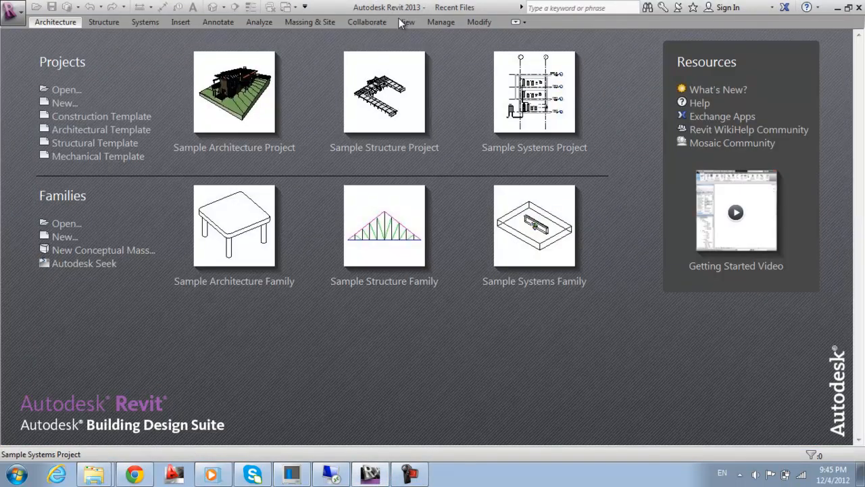
Step: Review the Structure, Systems and Architecture tool sets
click(96, 21)
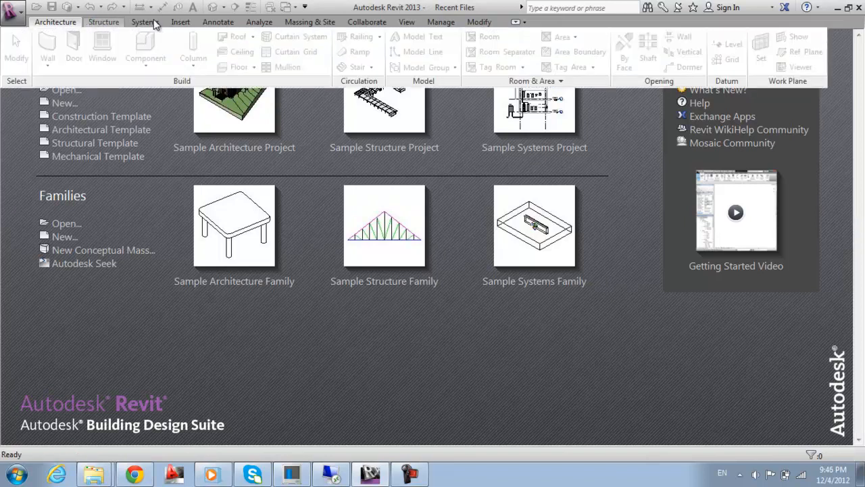
click(151, 24)
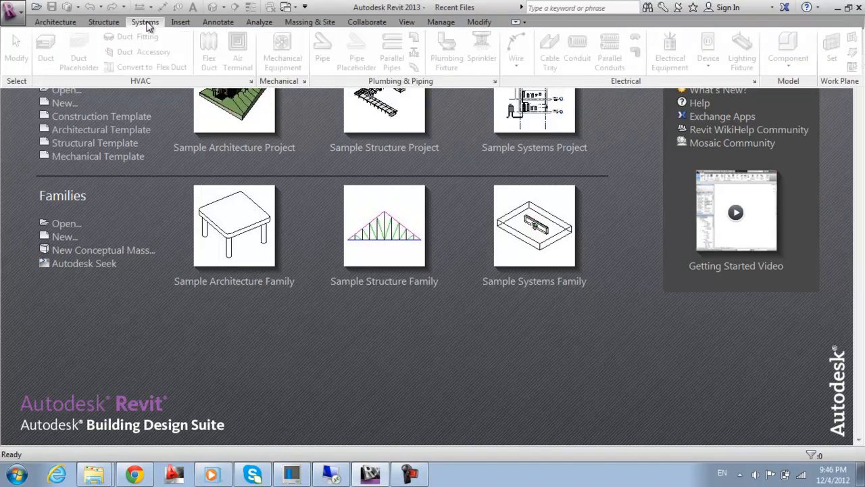
click(61, 23)
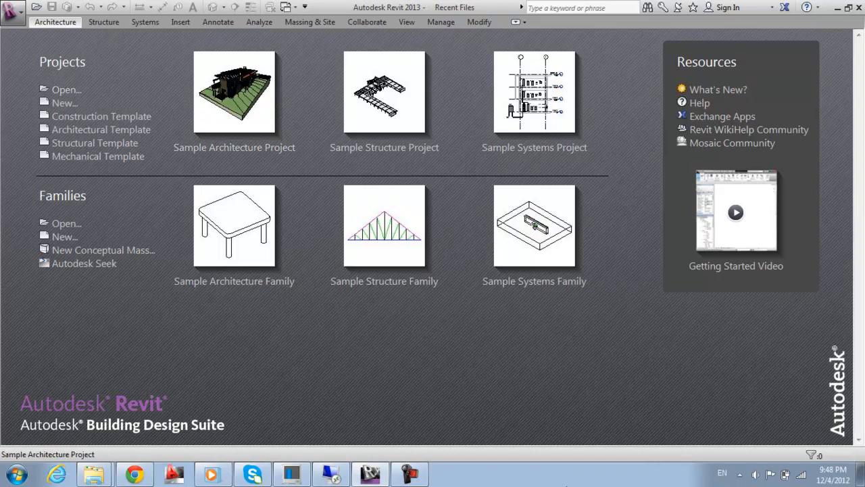
click(407, 478)
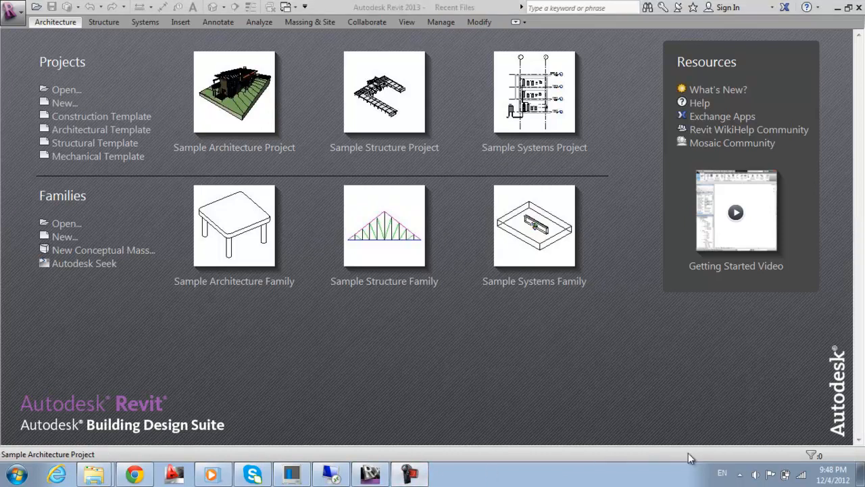
click(807, 415)
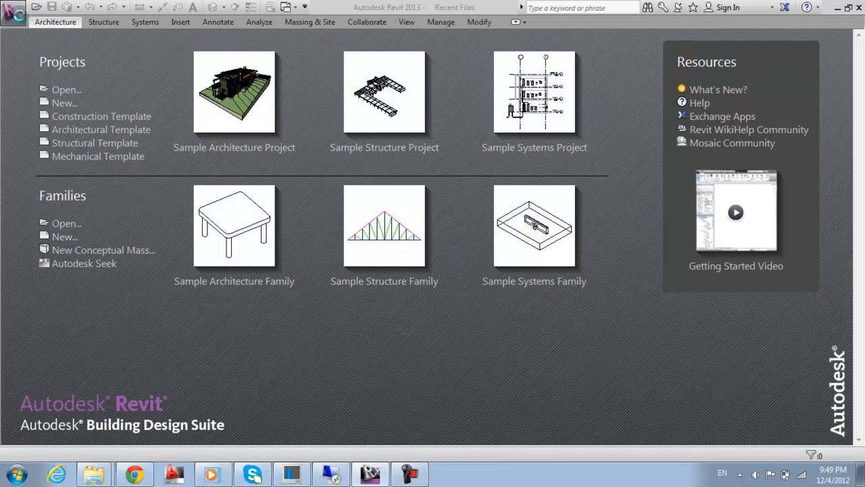
Step: Open the File Locations options and widen the Name column of the project template list to examine the template names and paths
click(20, 18)
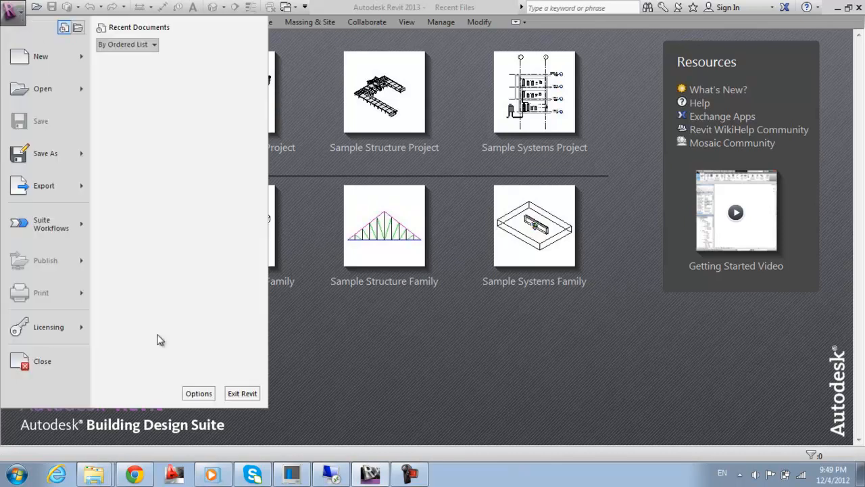
click(201, 394)
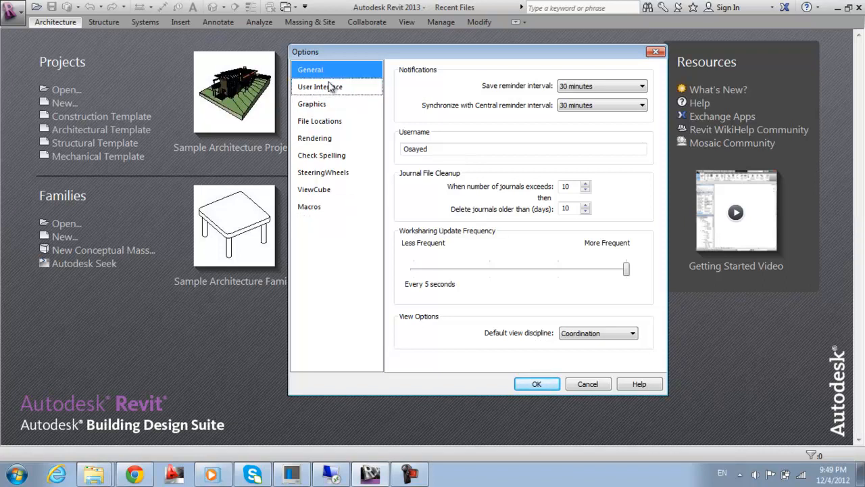
click(317, 123)
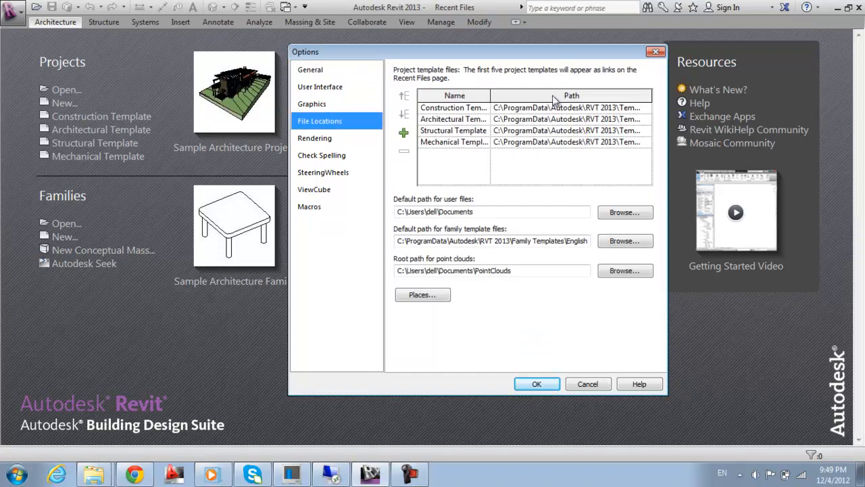
drag(491, 104, 540, 104)
click(504, 120)
click(504, 121)
click(576, 120)
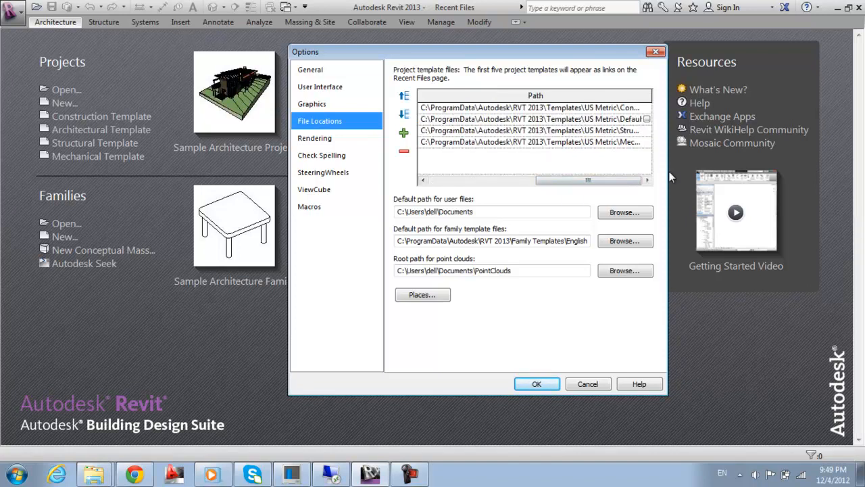
drag(610, 180, 471, 156)
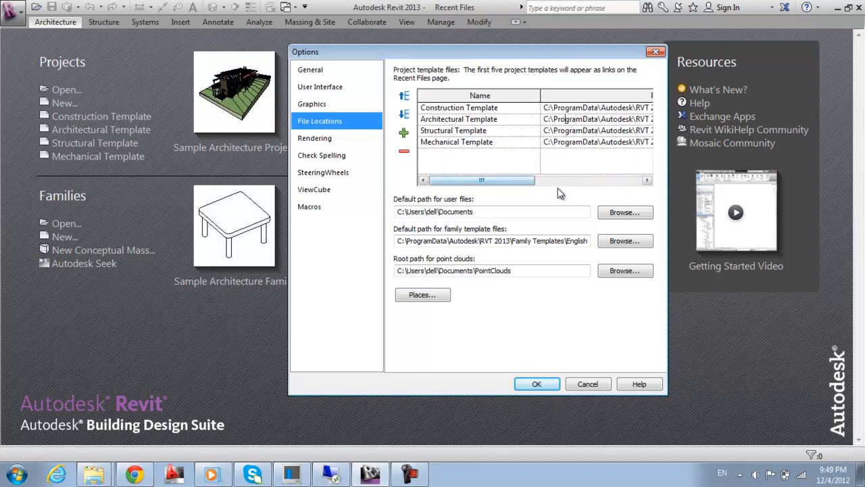
click(614, 181)
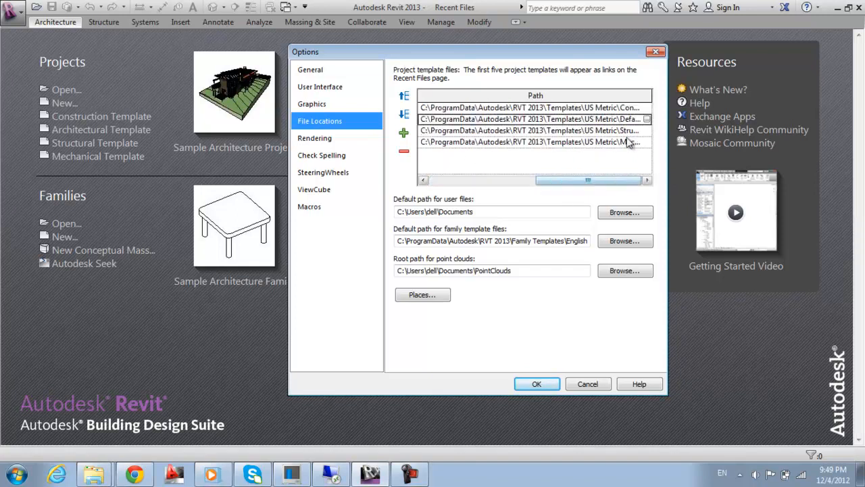
Step: Set the Architectural Template path to DefaultMetric.rte from the US Metric folder
click(648, 119)
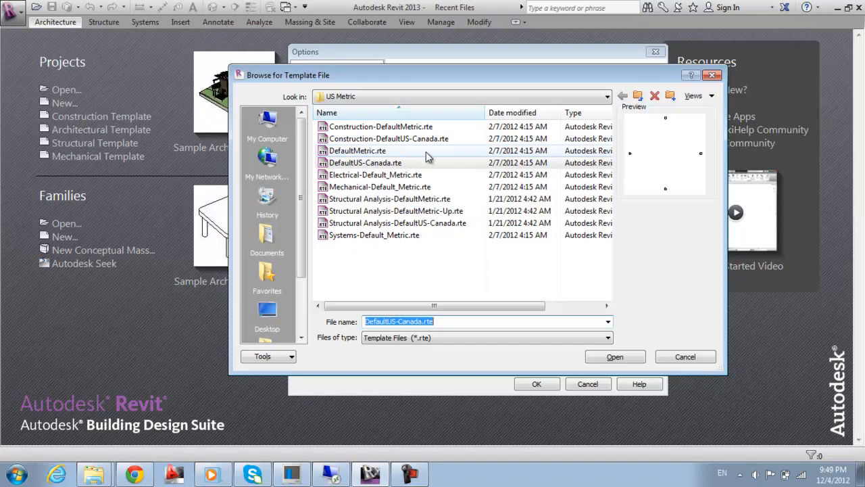
click(363, 153)
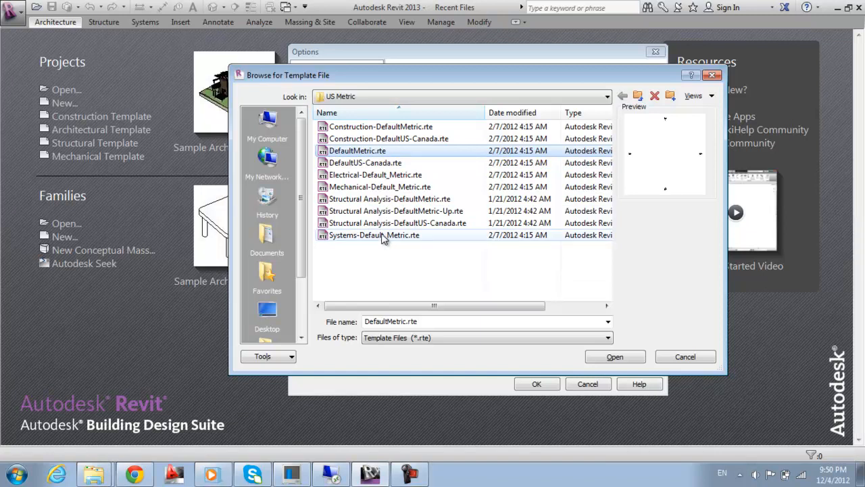
click(397, 162)
click(446, 156)
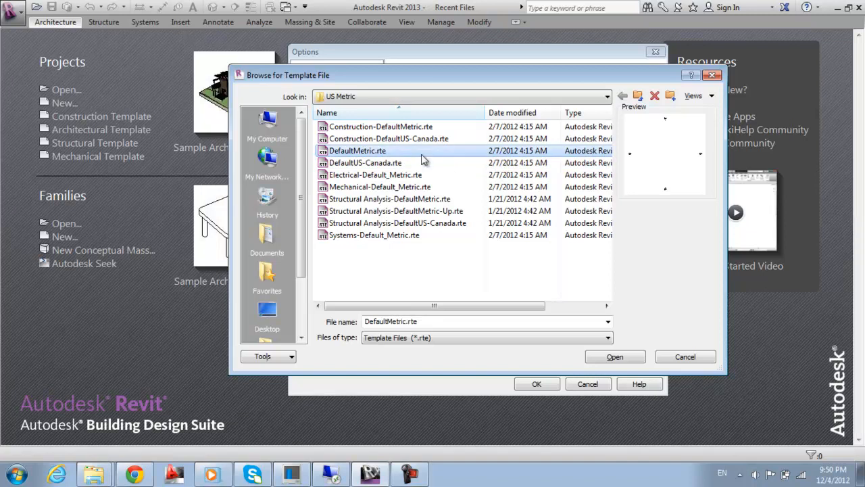
double_click(360, 153)
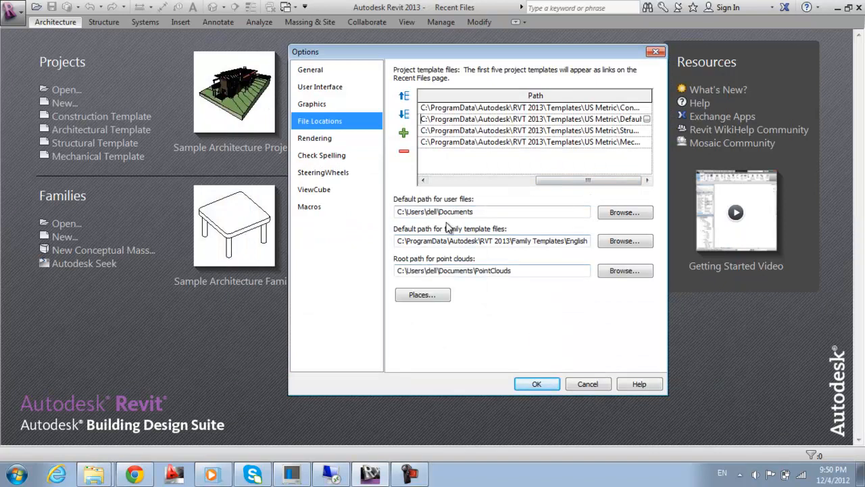
Step: Browse the default family template location and its Annotations folder, leaving the path selection cancelled
click(576, 242)
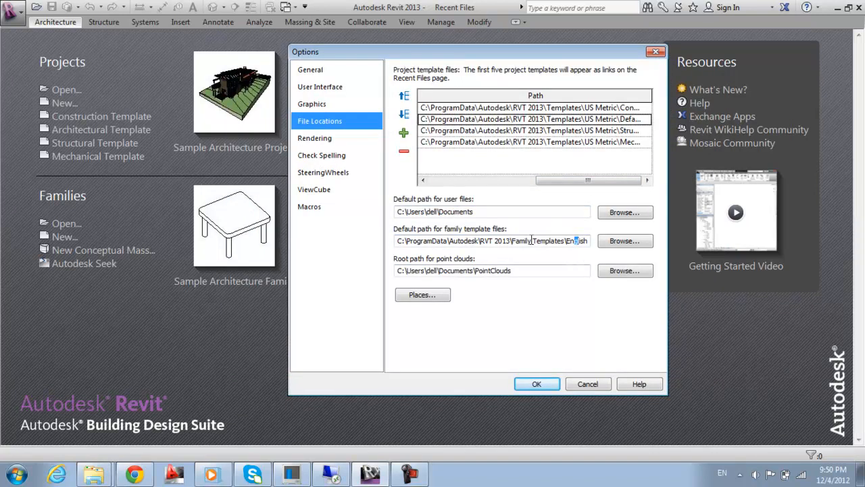
click(623, 242)
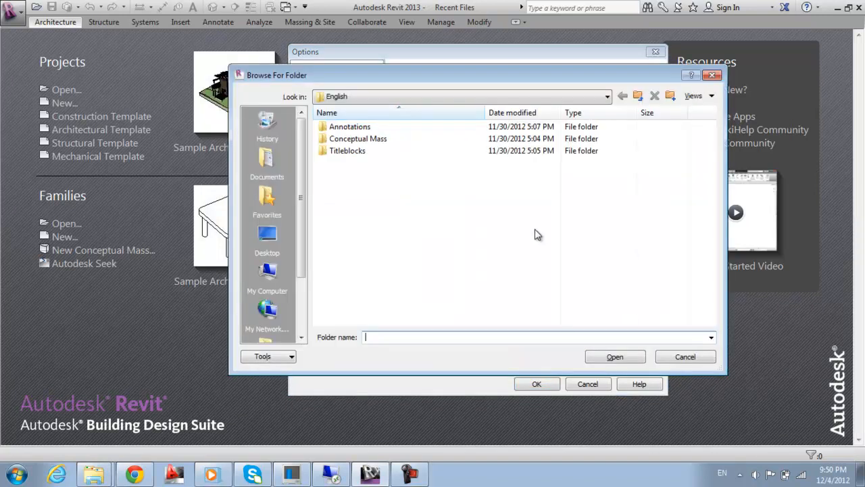
double_click(358, 128)
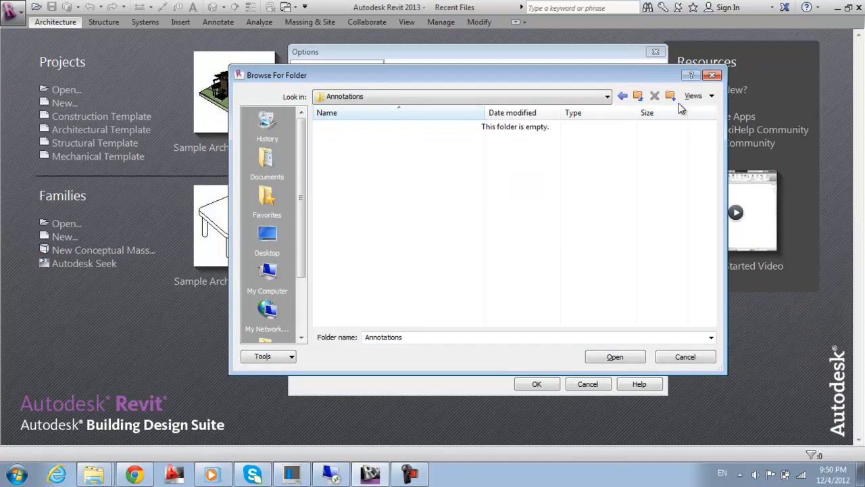
click(638, 97)
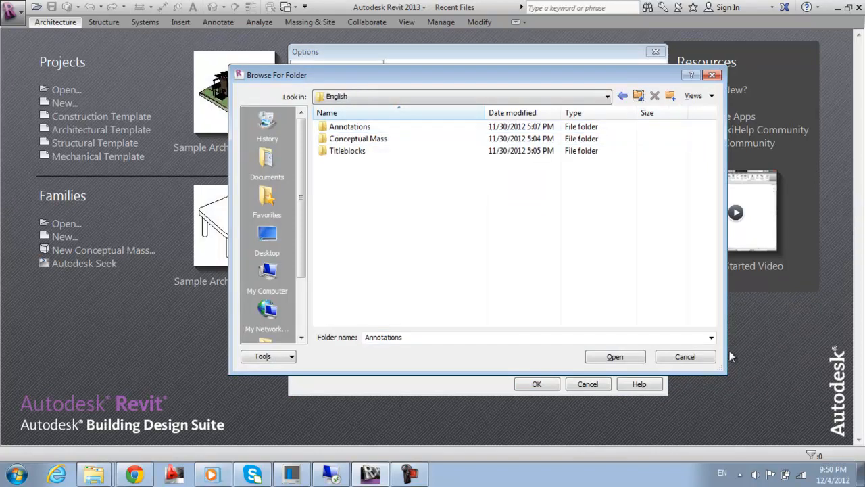
click(685, 357)
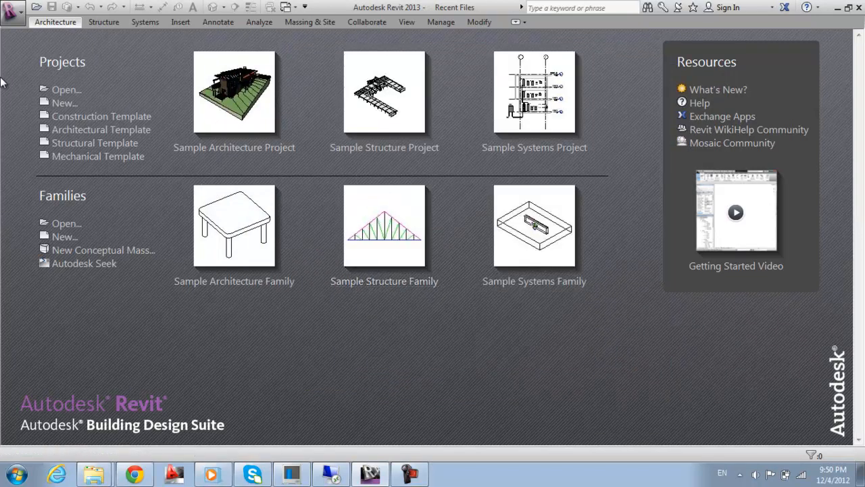
Step: Preview the Metric Baluster.rft and Metric Column.rft family templates while opening a project, and dismiss the file selection
click(65, 91)
click(314, 175)
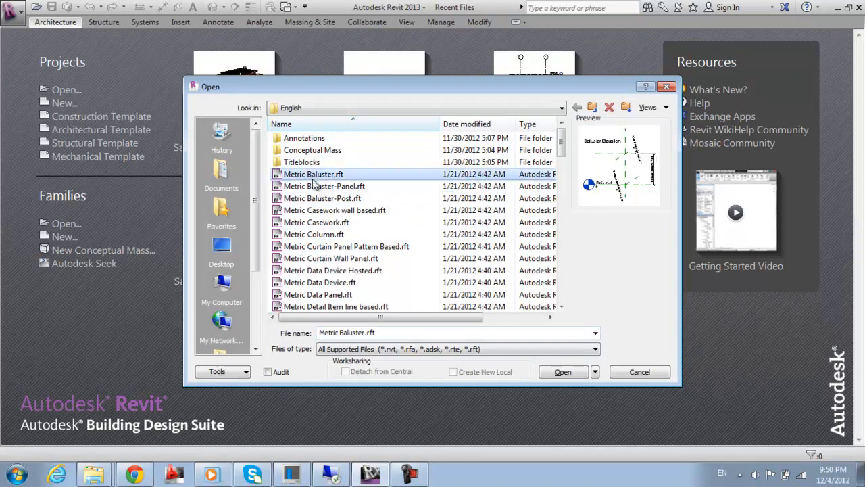
click(311, 234)
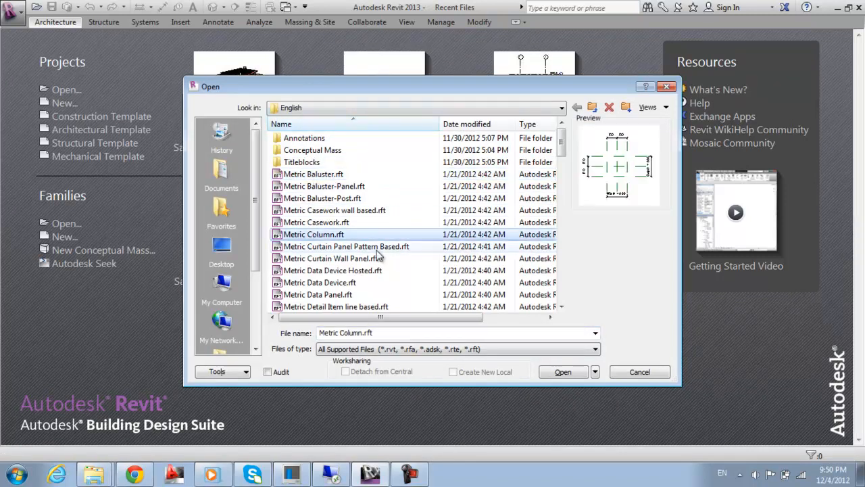
scroll(379, 254, down, 7)
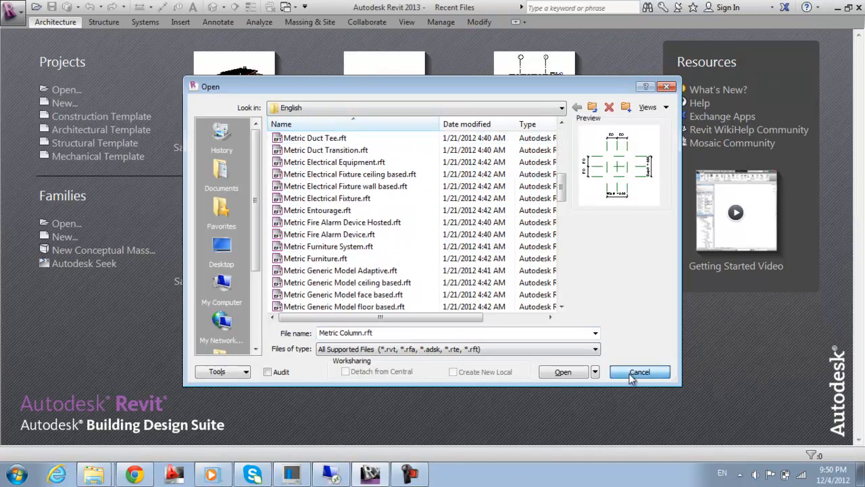
click(638, 372)
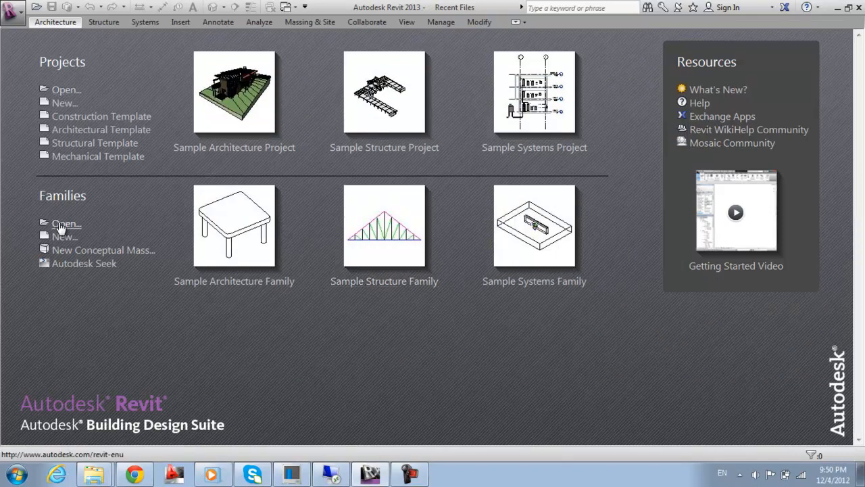
Step: Start opening a project again and look through the whole list of family templates in the English folder
click(76, 88)
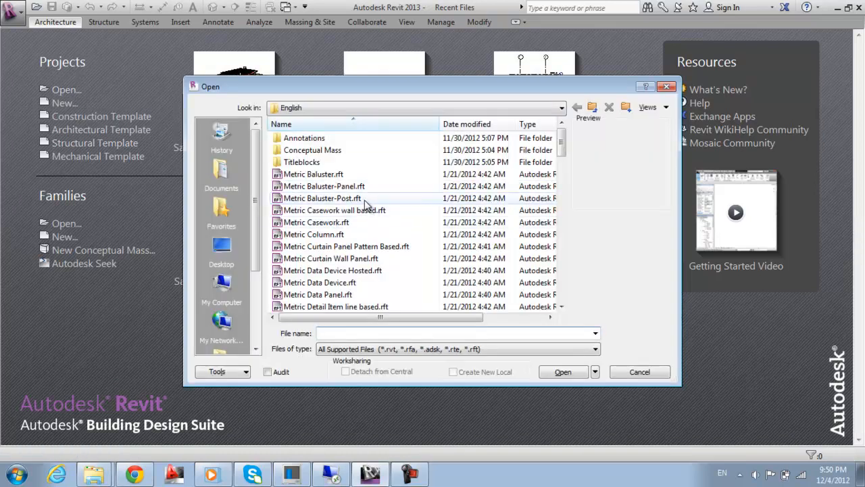
click(340, 234)
scroll(341, 235, down, 10)
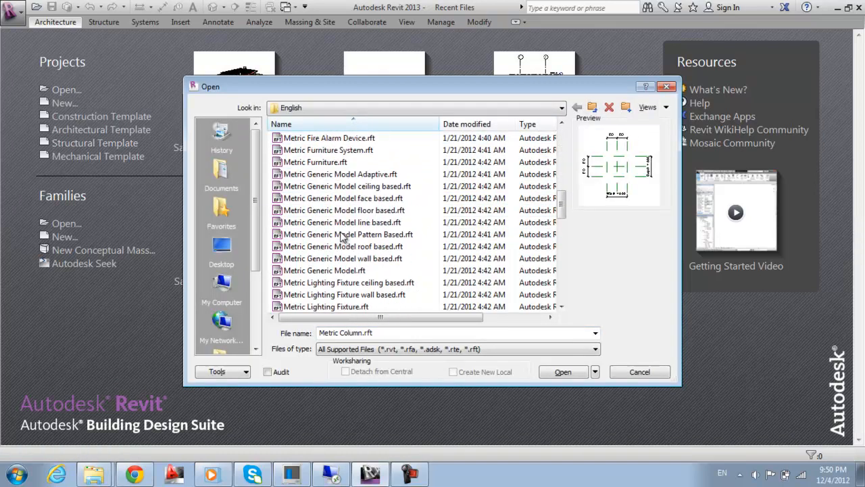
scroll(341, 234, down, 7)
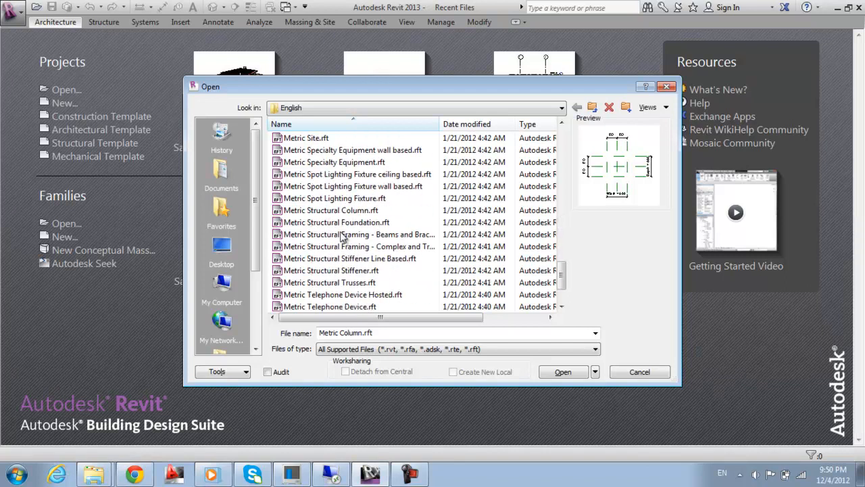
scroll(342, 234, down, 3)
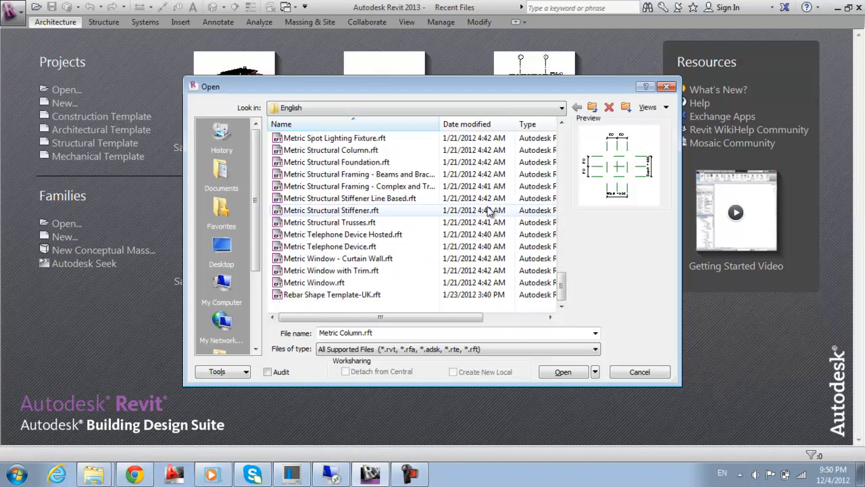
Step: Browse from the English family templates up to the RVT 2013 folder and into its Templates folder, leaving without opening a file
click(546, 109)
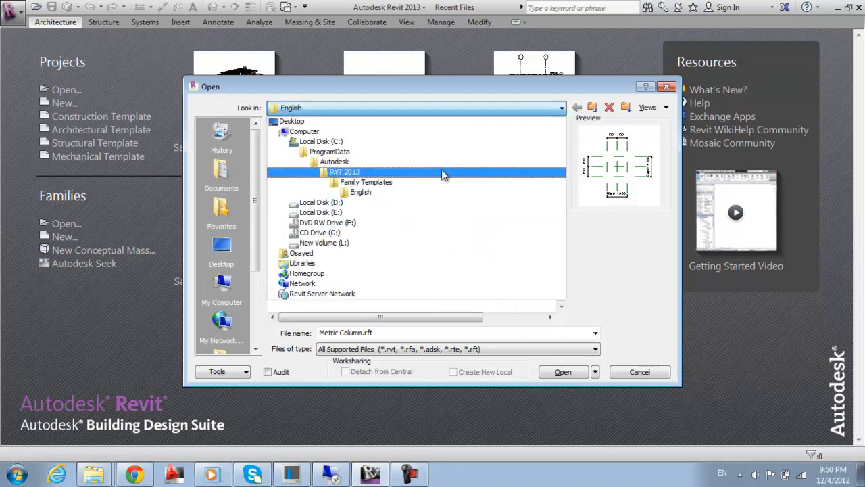
click(434, 181)
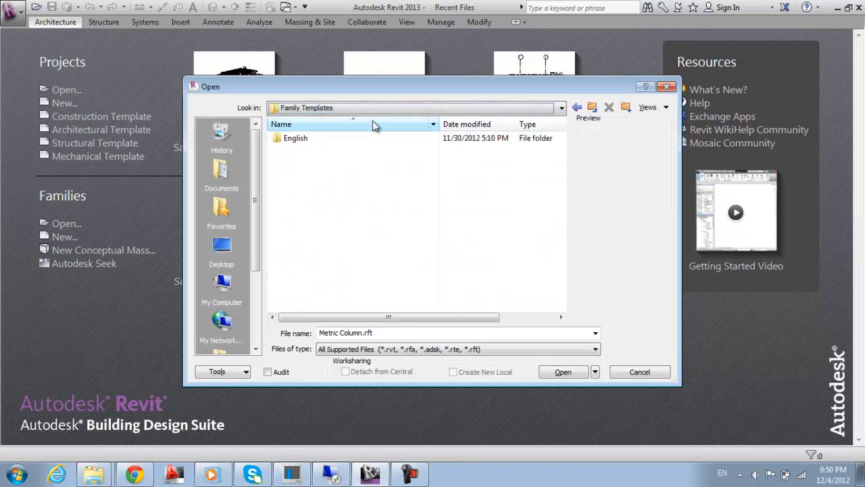
click(371, 109)
click(365, 172)
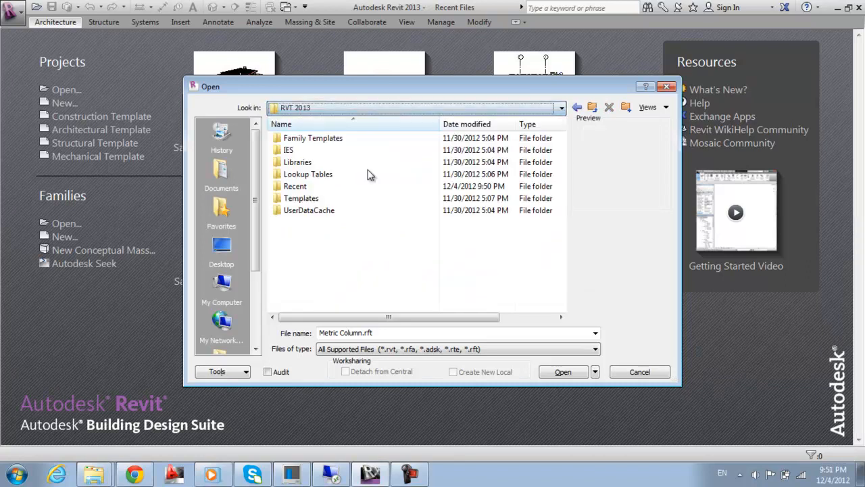
double_click(313, 201)
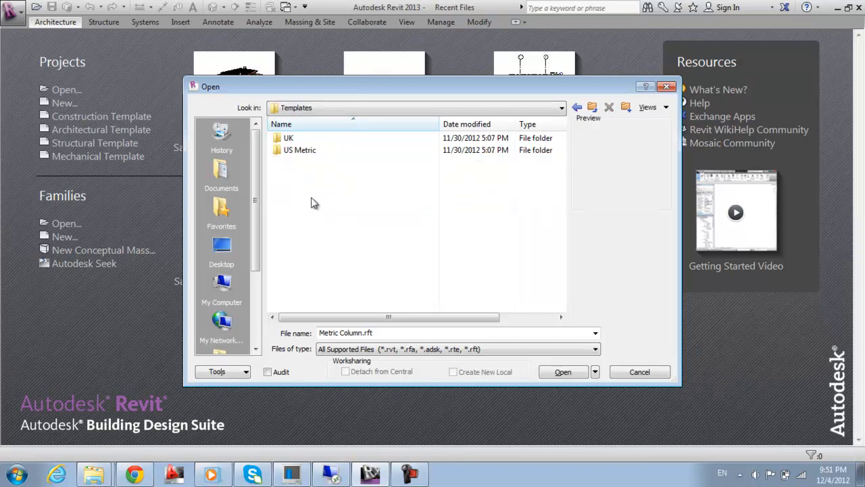
click(639, 372)
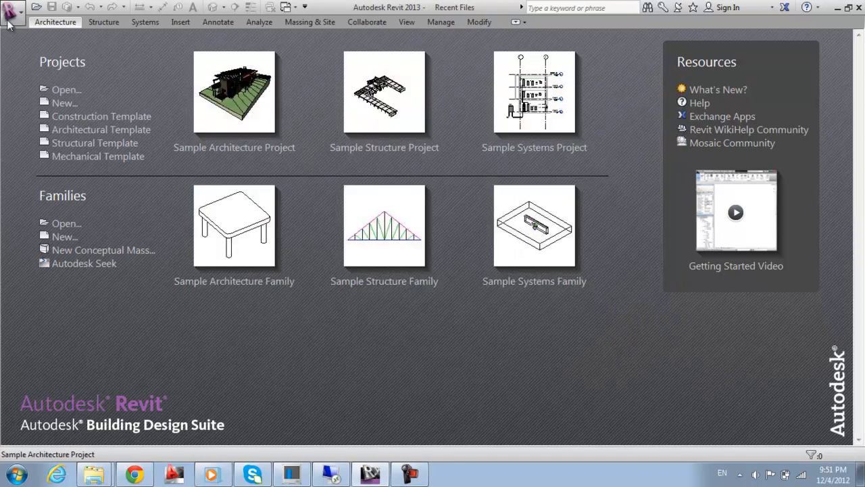
Step: Create a new project based on the Architectural Template, keeping the Project type rather than Project template
click(65, 103)
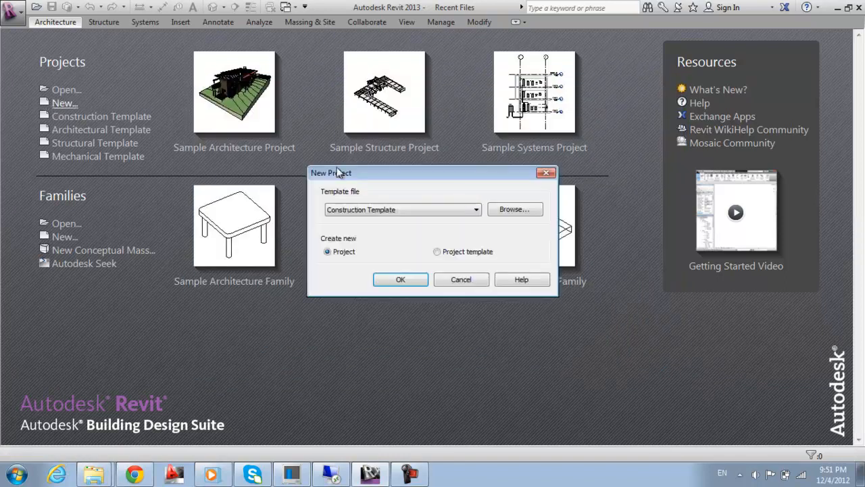
click(382, 211)
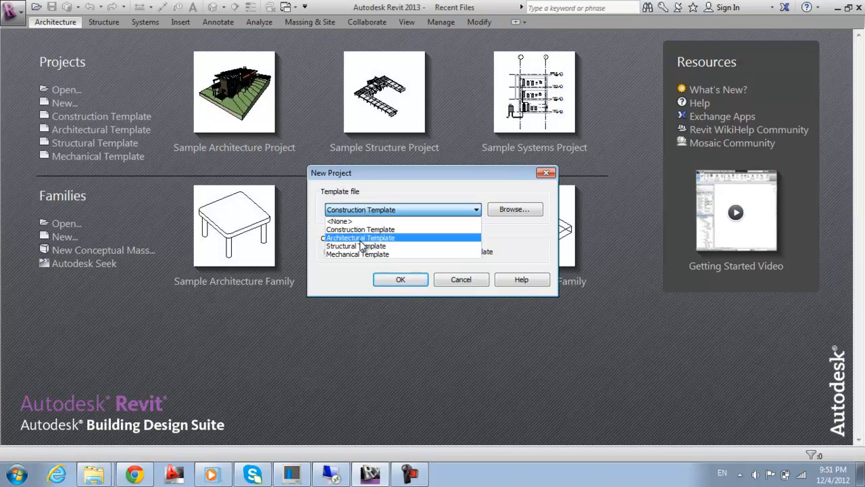
click(360, 238)
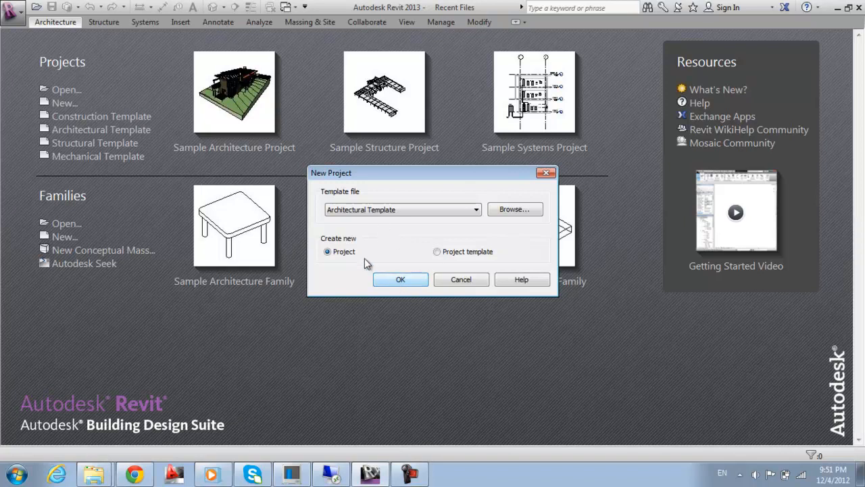
click(444, 256)
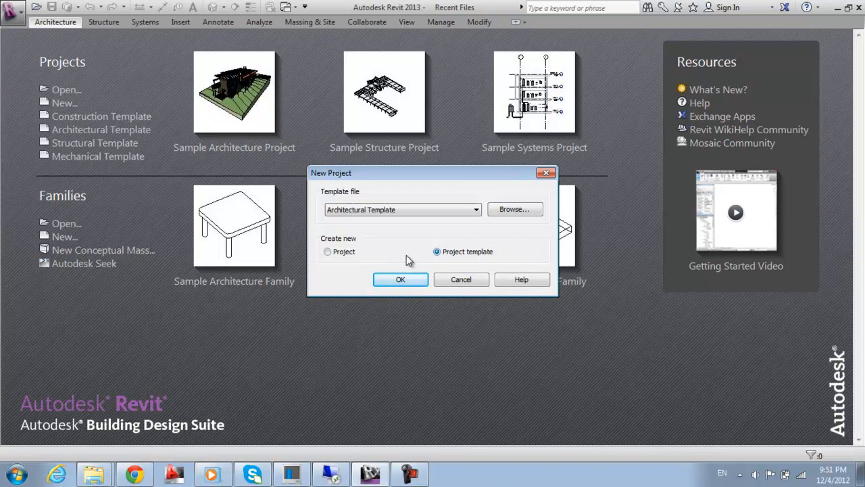
click(350, 252)
click(374, 211)
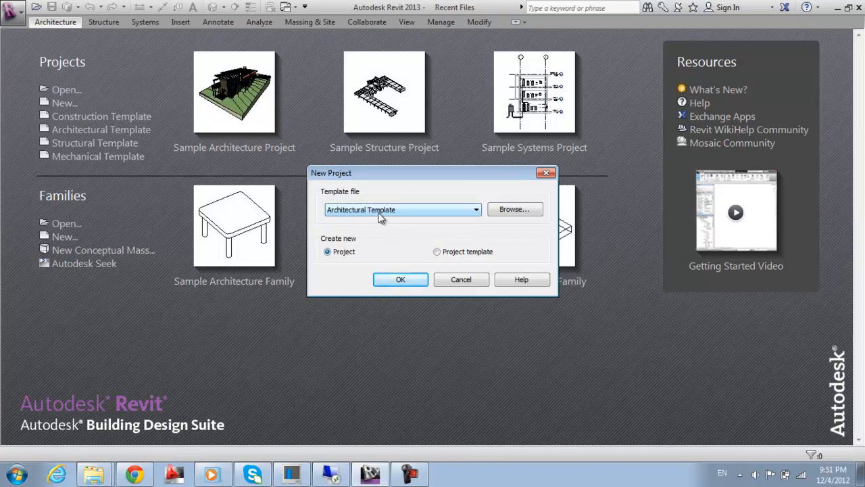
click(413, 282)
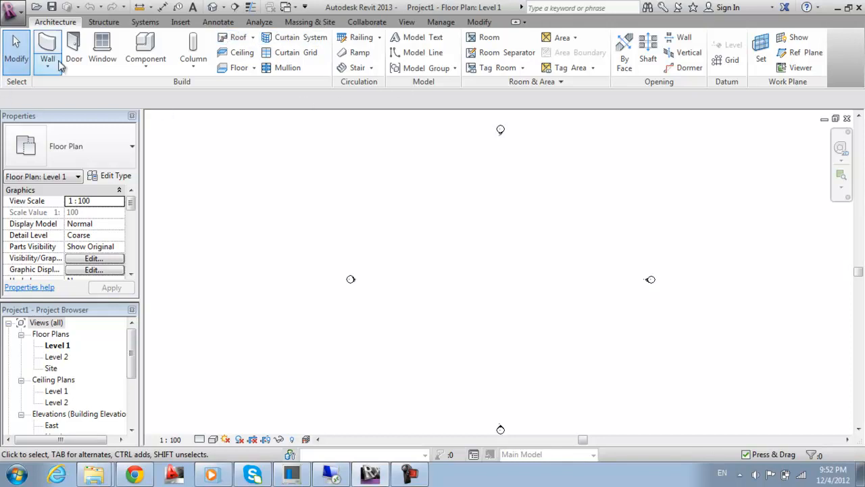
Step: Dock the Properties palette on the opposite side of the drawing area from the Project Browser, and collapse the floor plan, ceiling plan and elevation groups
drag(94, 146, 818, 202)
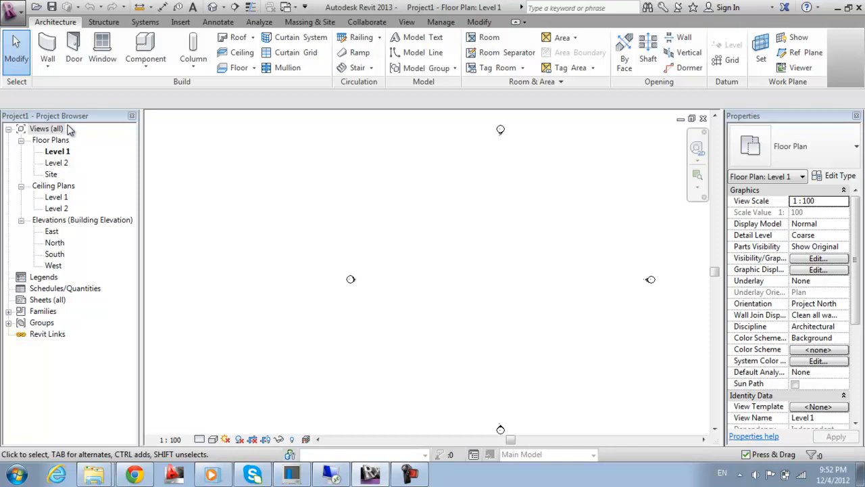
click(9, 130)
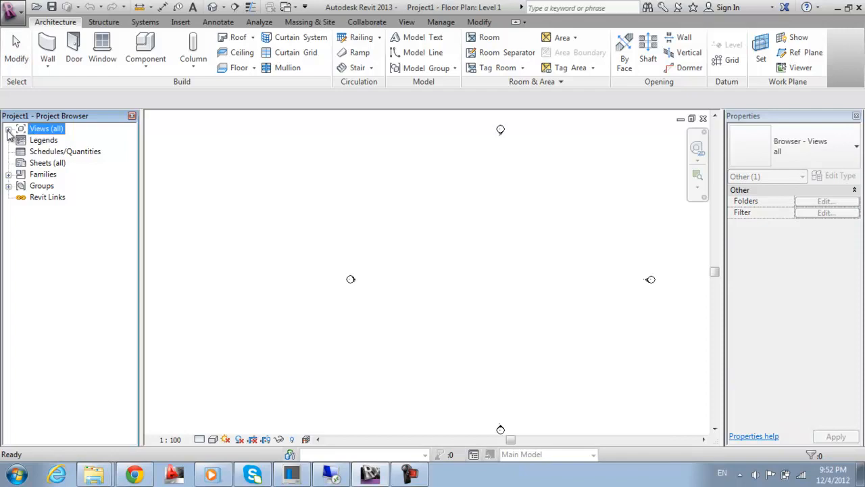
click(9, 130)
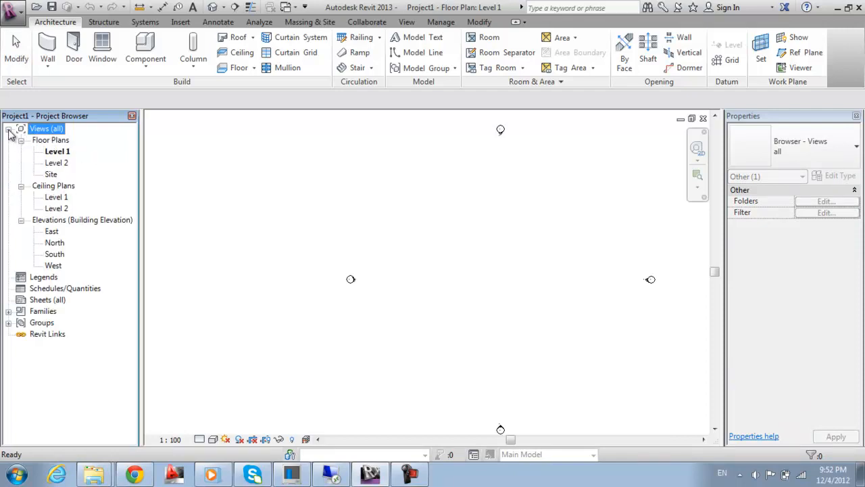
click(21, 140)
click(21, 152)
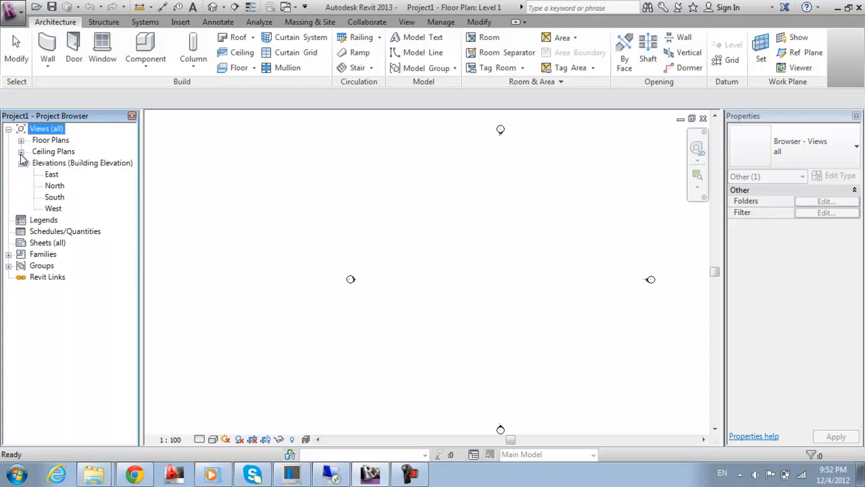
click(21, 163)
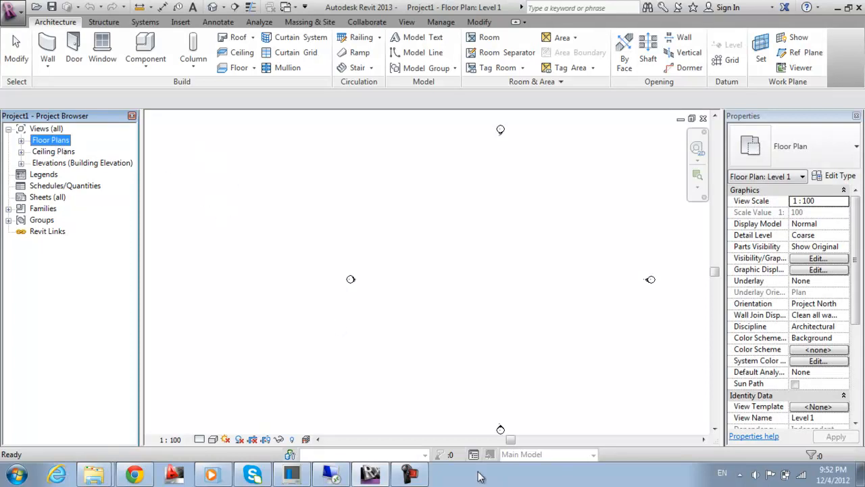
Step: Expand the Floor Plans, Elevations and Ceiling Plans groups in the Project Browser to list their views
click(424, 477)
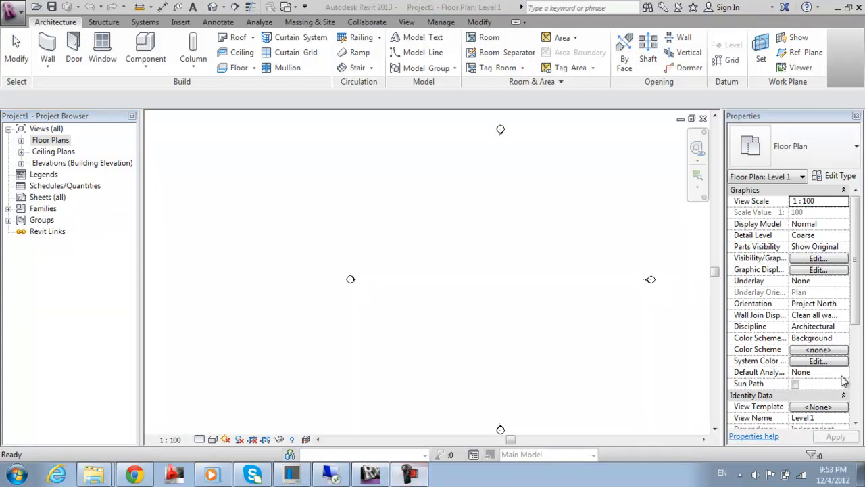
click(309, 363)
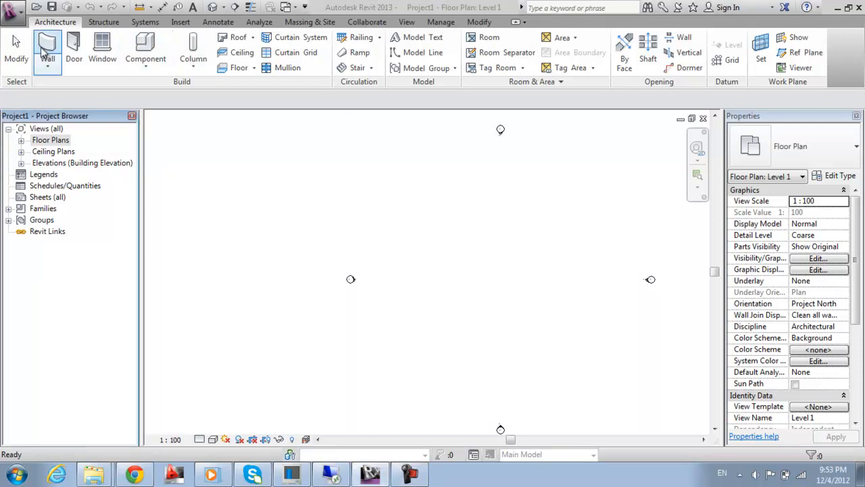
click(21, 141)
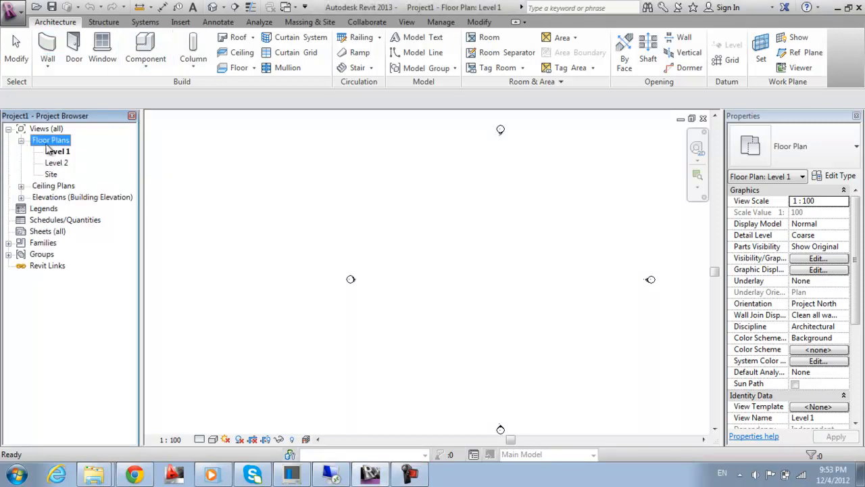
click(60, 186)
double_click(50, 197)
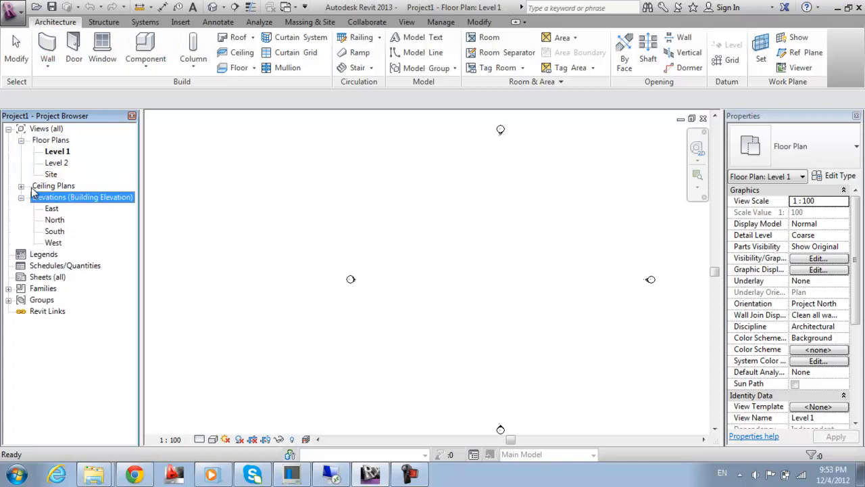
click(21, 186)
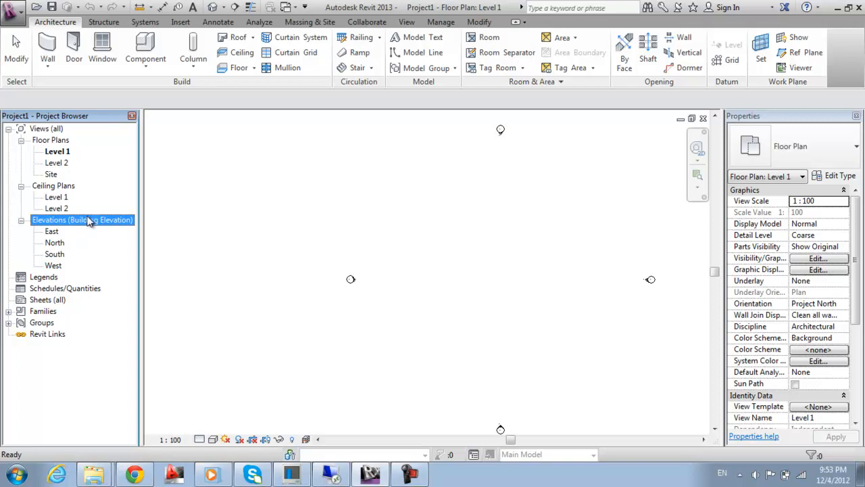
Step: Create the default 3D view and expand 3D Views in the Project Browser to select {3D}
click(213, 8)
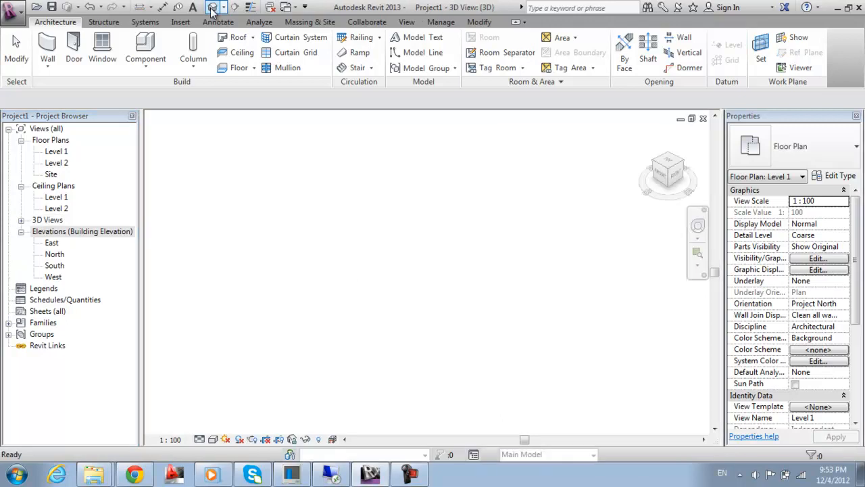
click(47, 220)
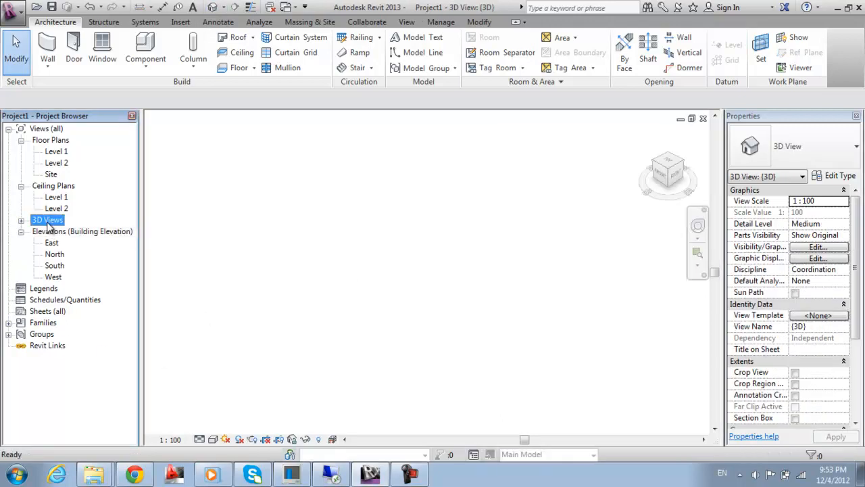
click(21, 220)
click(51, 232)
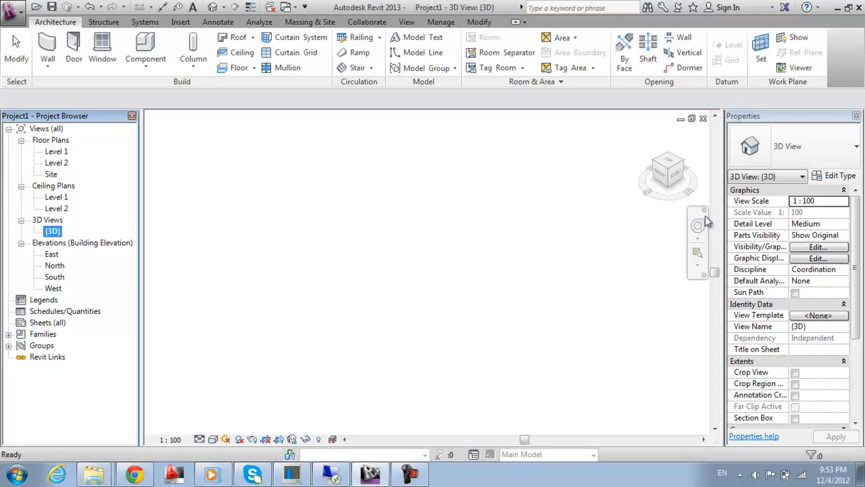
Step: Compare the navigation aids of the Level 1 floor plan with the ViewCube in the {3D} view
double_click(54, 153)
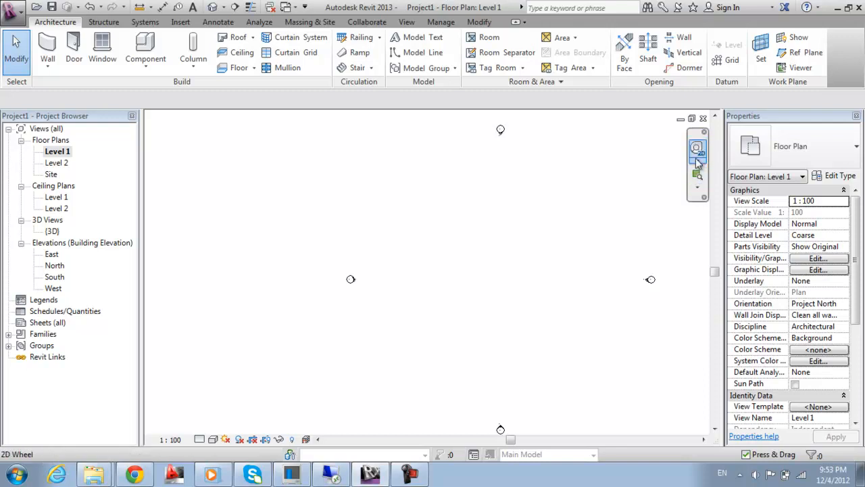
double_click(53, 232)
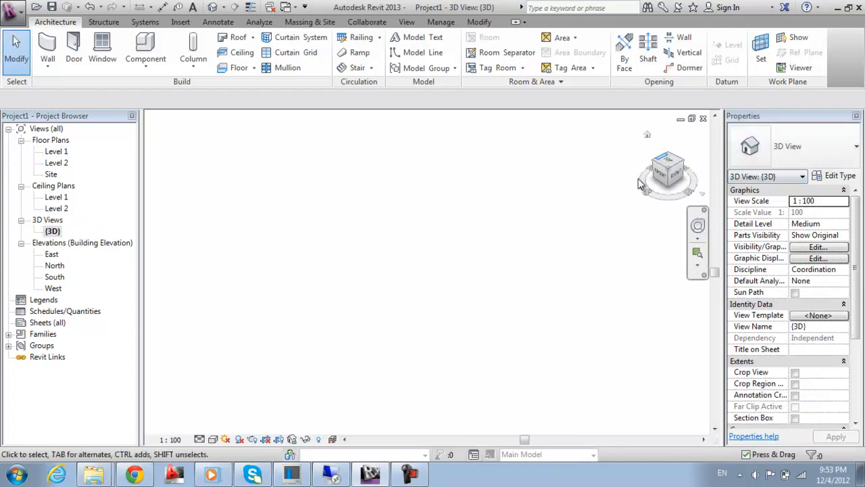
click(679, 179)
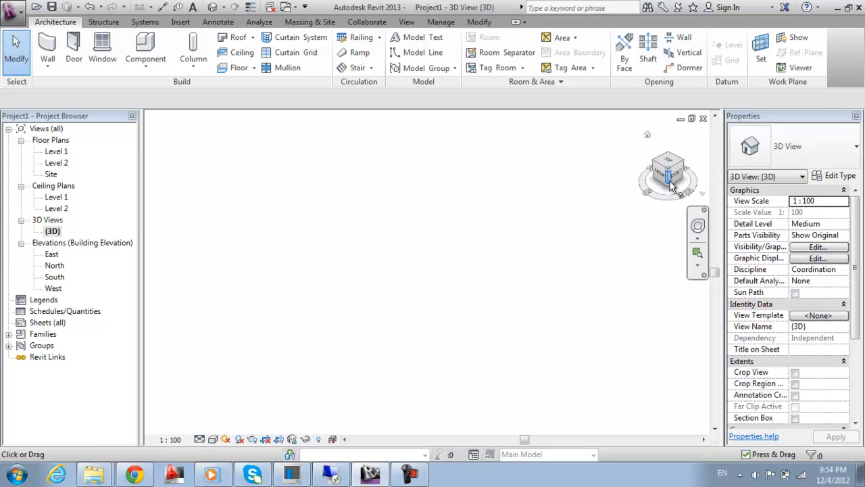
Step: Bring back the Recent Files page and open the sample architecture project rac_basic_sample_project.rvt
click(36, 7)
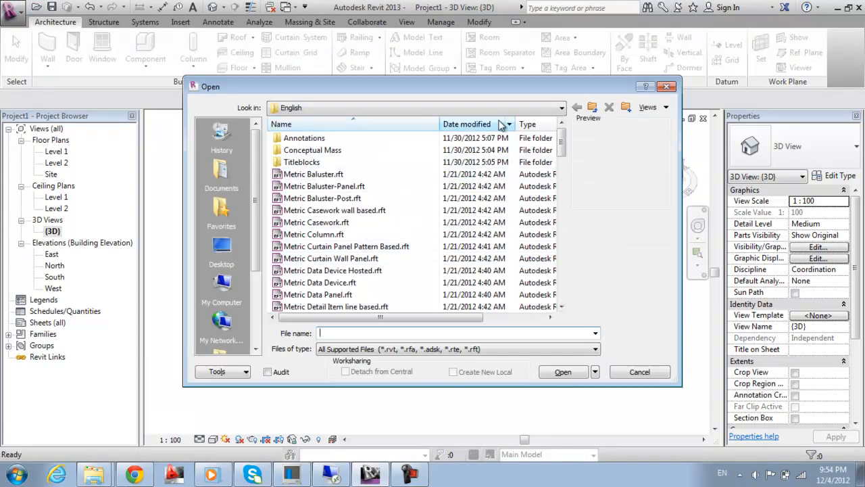
click(642, 371)
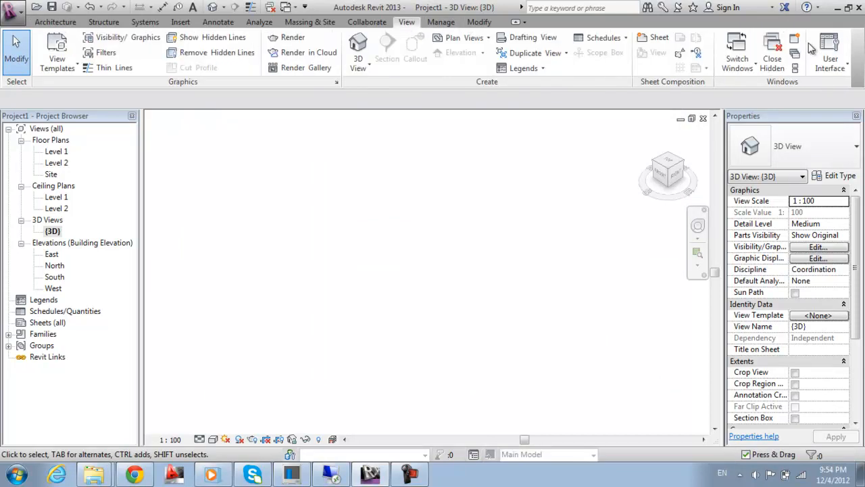
click(830, 57)
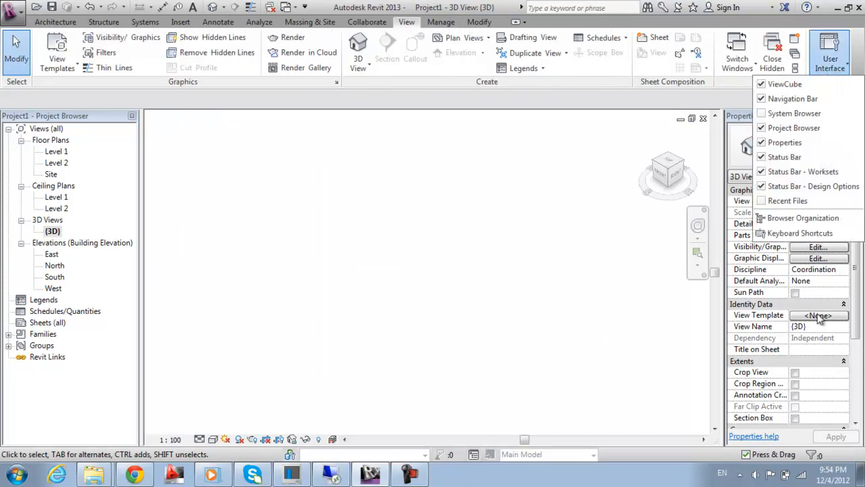
click(774, 201)
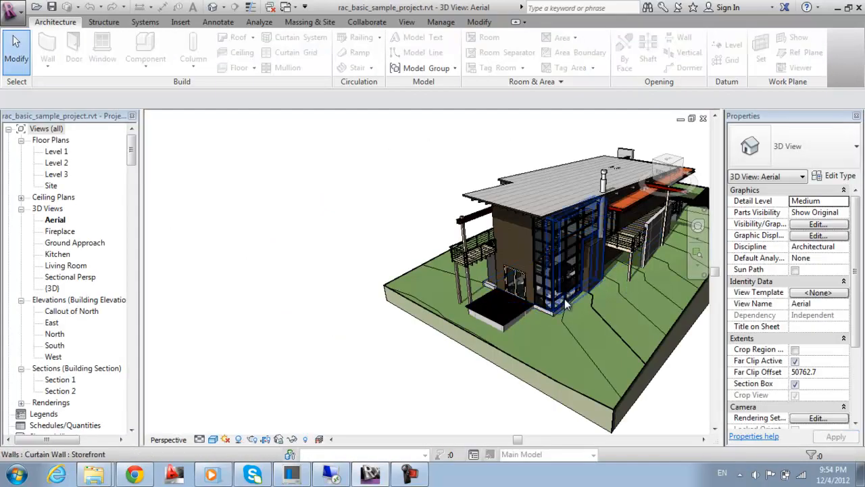
Step: Examine the sample building in its Aerial, Living Room and Sectional Persp 3D views
middle_drag(527, 300, 350, 290)
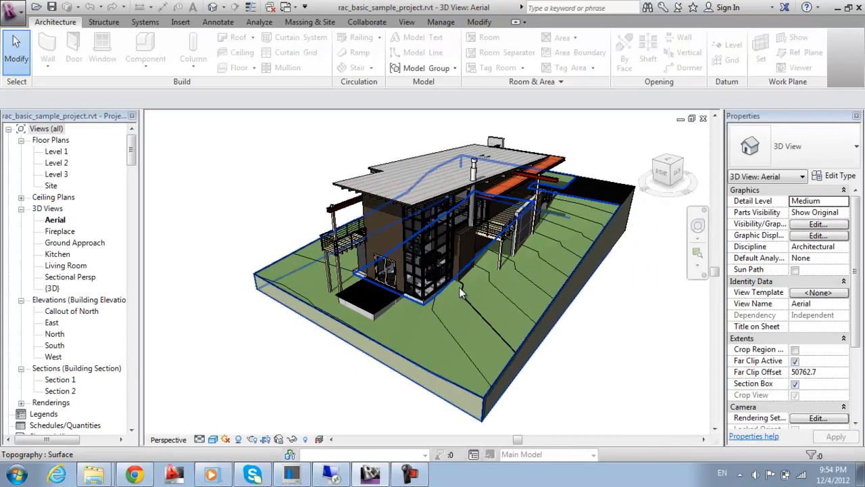
click(61, 222)
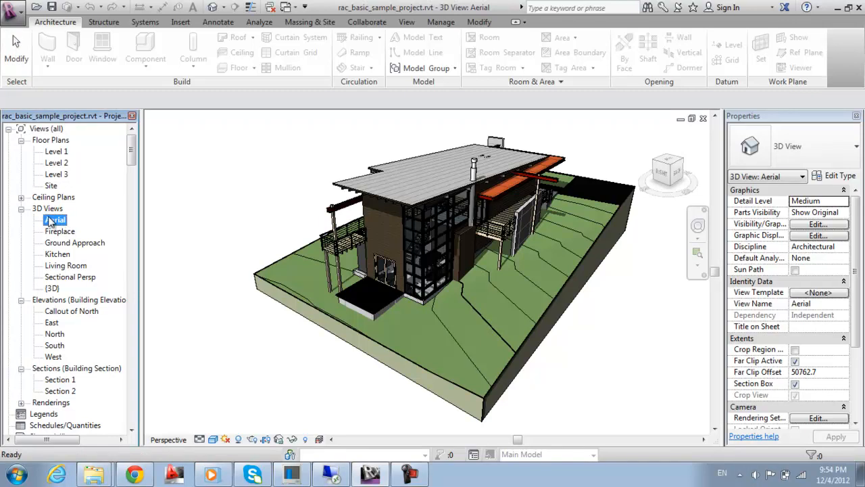
click(59, 232)
click(68, 243)
double_click(65, 265)
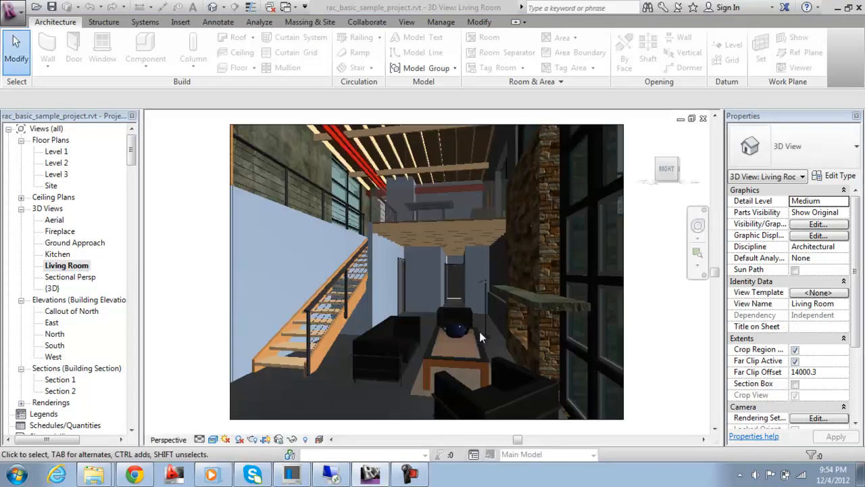
double_click(52, 277)
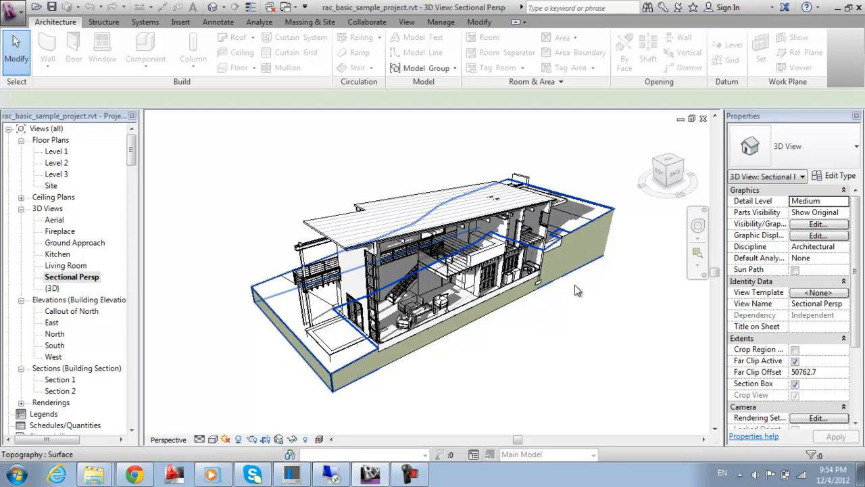
Step: Clear the topography selection in the Sectional Persp view and open the {3D} view
click(499, 347)
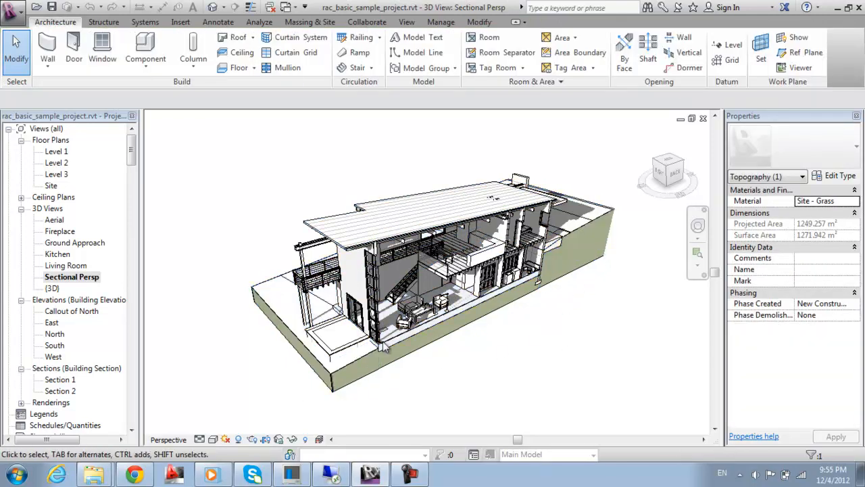
drag(668, 320, 365, 167)
click(51, 288)
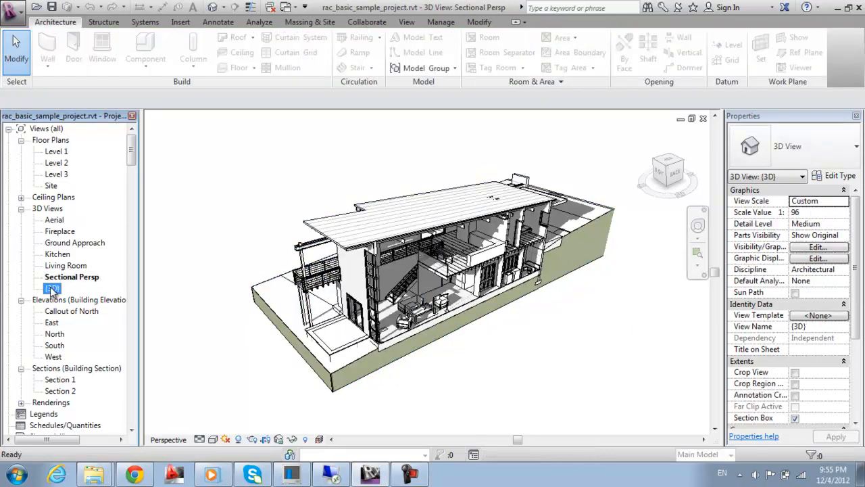
double_click(51, 288)
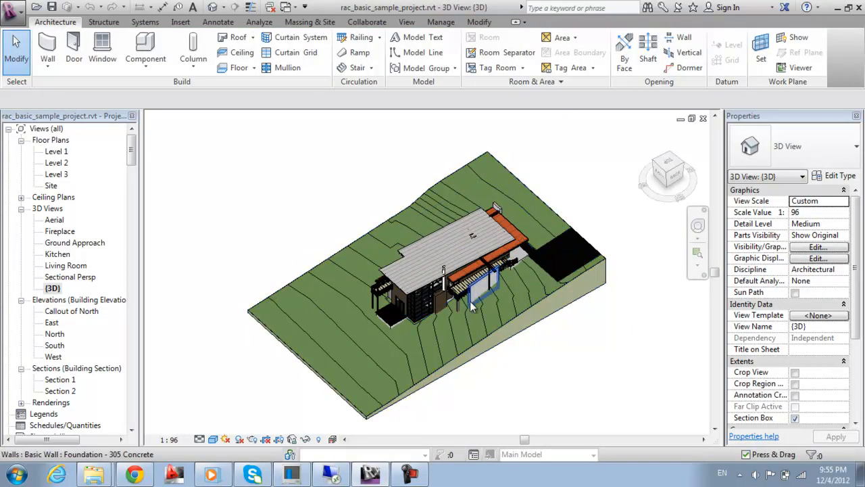
Step: Examine the sample building and its site from several angles and distances in the {3D} view
shift+middle_drag(484, 284, 489, 287)
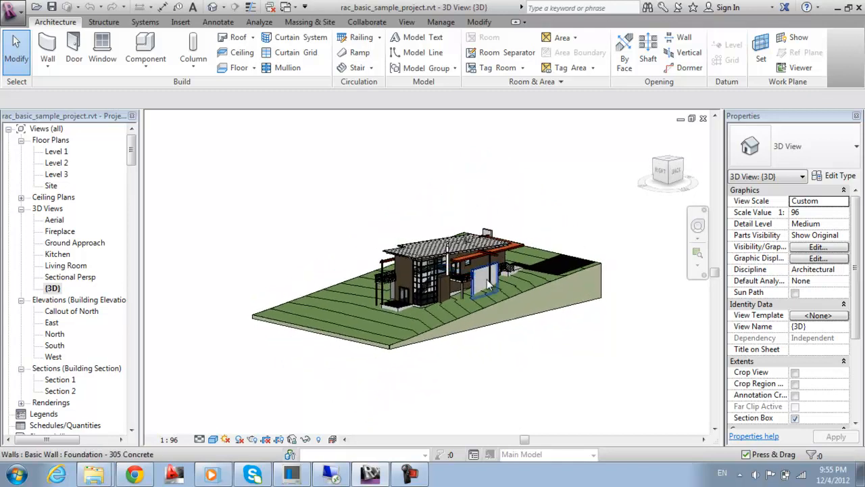
scroll(486, 279, up, 5)
scroll(499, 255, down, 4)
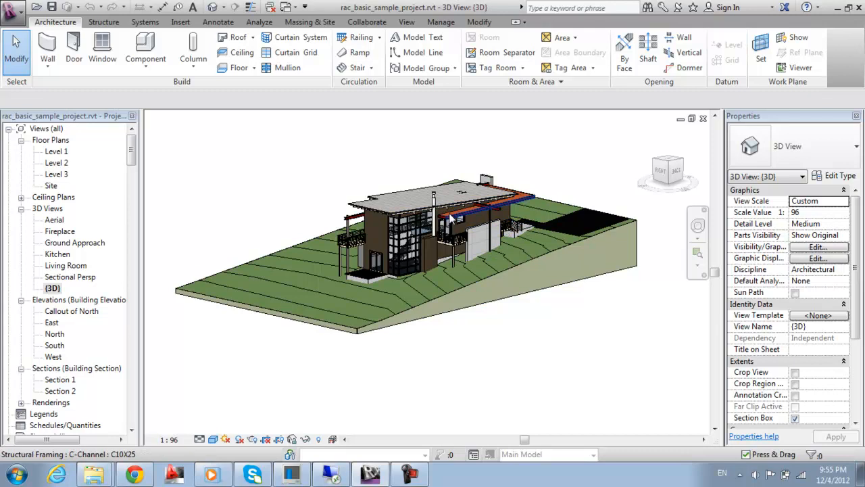
middle_drag(459, 219, 485, 256)
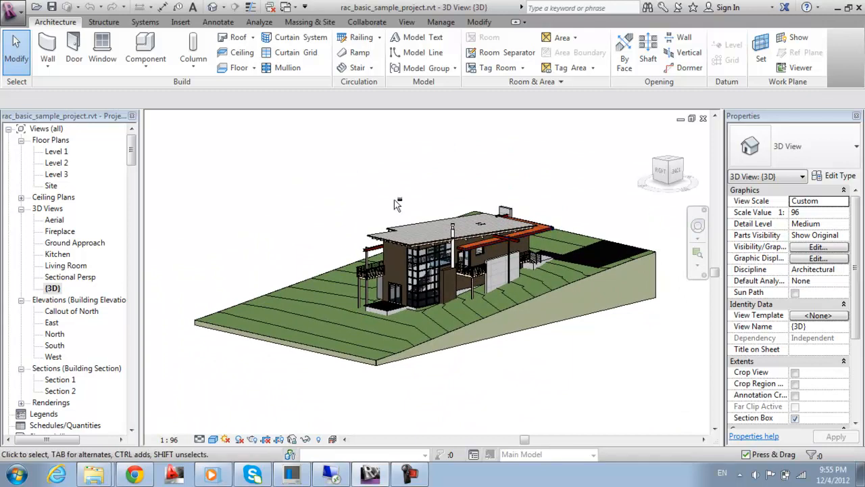
shift+middle_drag(397, 205, 440, 265)
scroll(451, 275, up, 4)
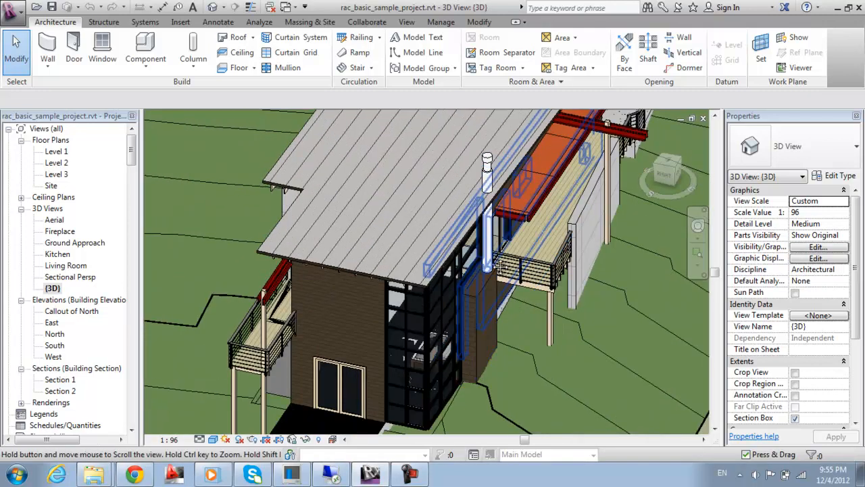
middle_drag(495, 360, 452, 179)
scroll(452, 186, down, 2)
scroll(463, 204, down, 3)
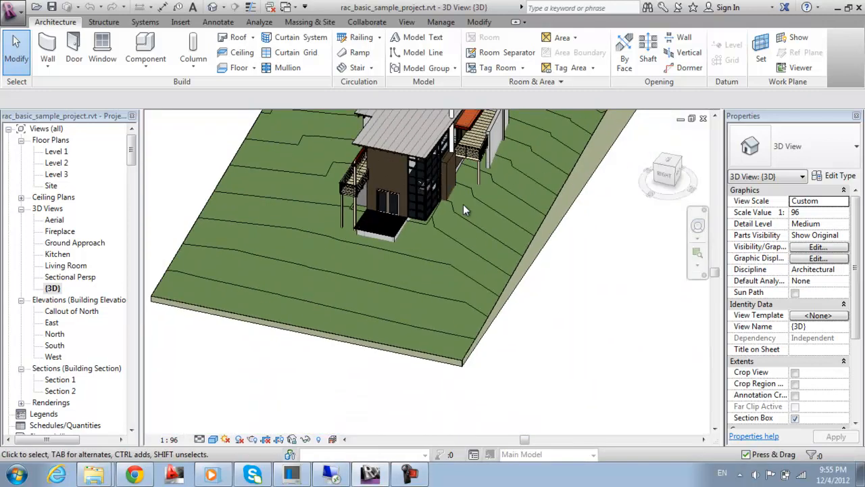
shift+middle_drag(428, 248, 449, 179)
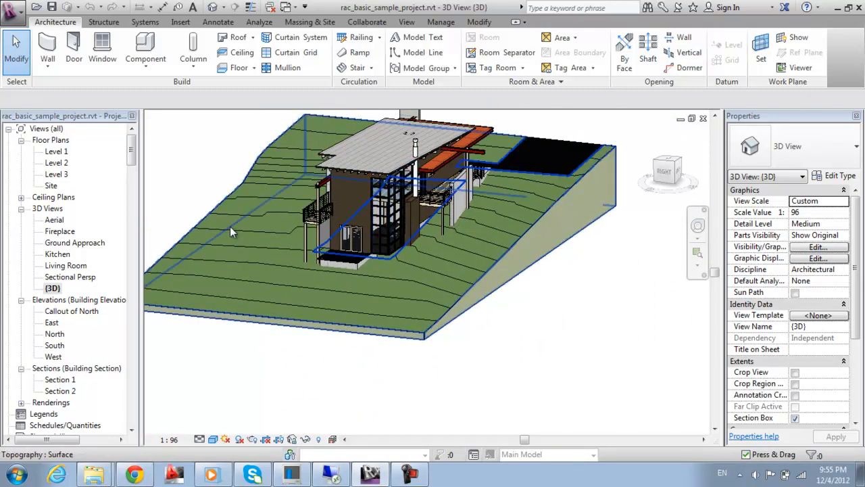
Step: Open the Level 1 floor plan and expand Ceiling Plans in the Project Browser
click(60, 152)
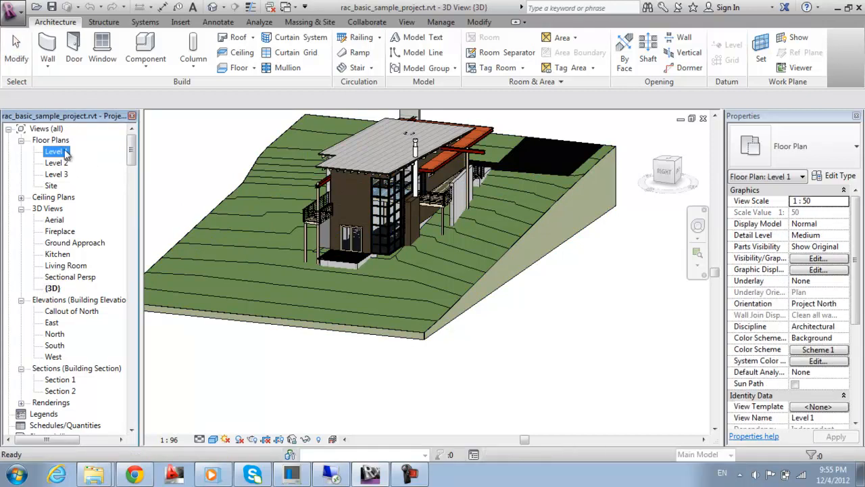
double_click(66, 154)
scroll(551, 302, down, 2)
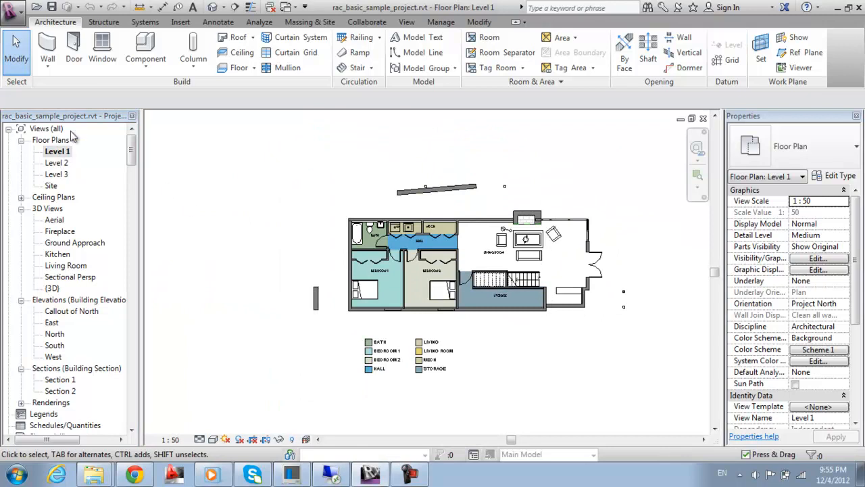
click(46, 174)
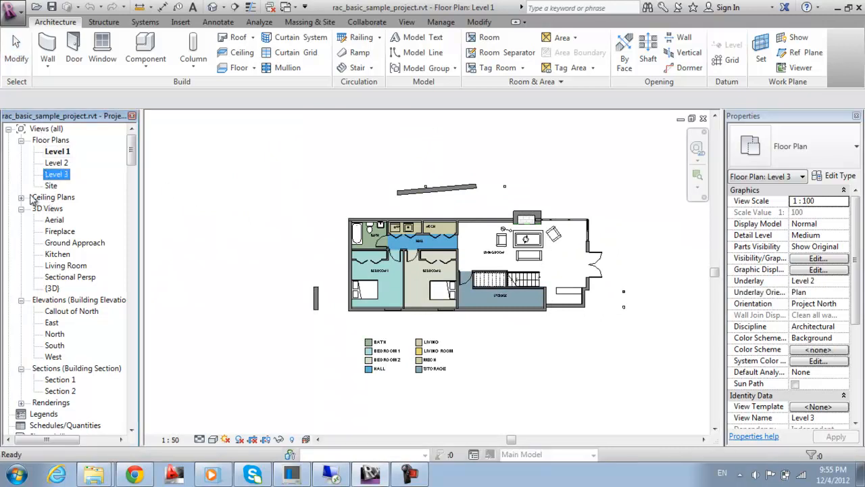
click(21, 197)
Step: View the East, North, South and West building elevations in turn, leaving nothing selected in the West elevation
click(34, 334)
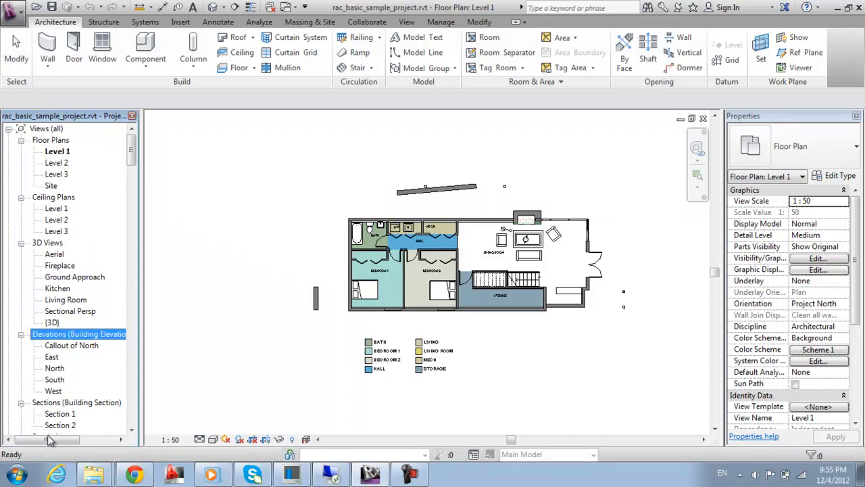
double_click(54, 357)
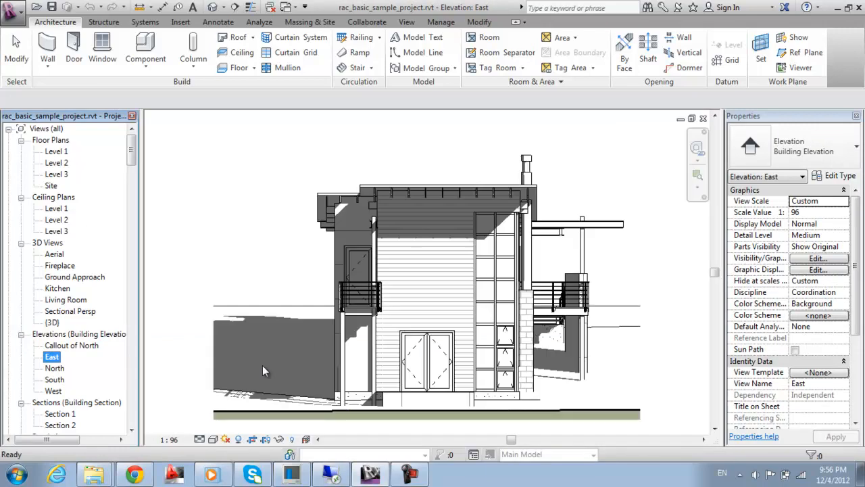
scroll(453, 279, down, 1)
double_click(56, 345)
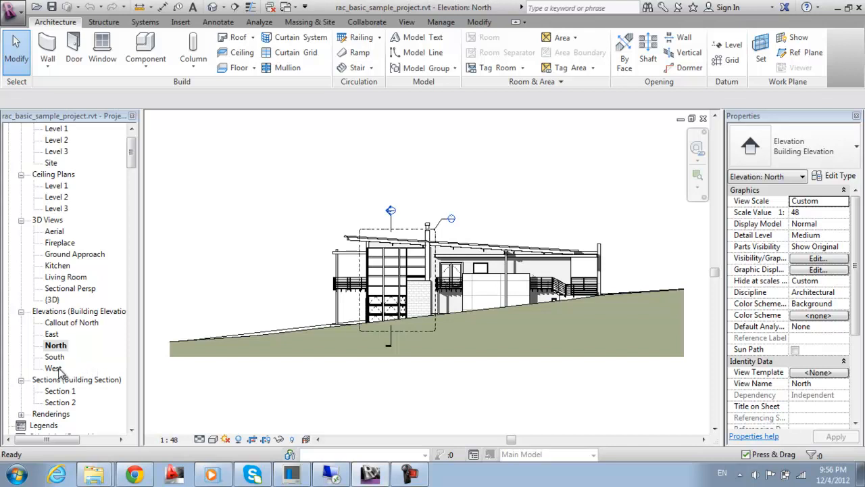
double_click(54, 356)
double_click(54, 369)
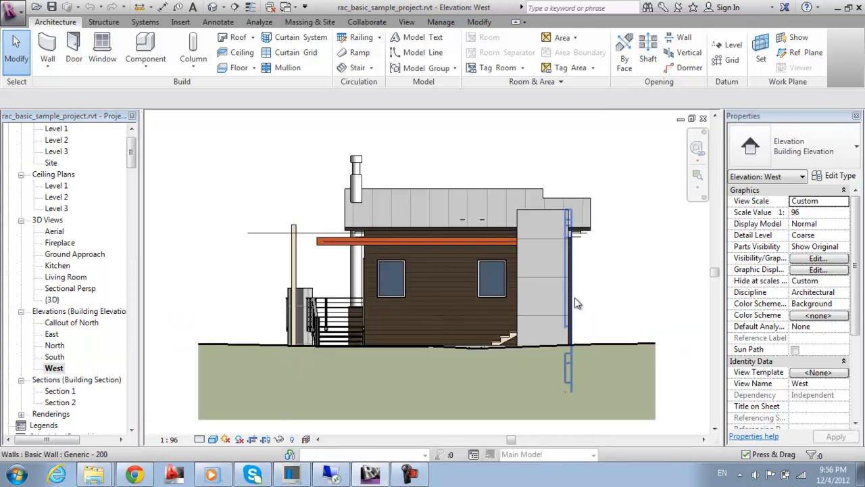
middle_drag(524, 340, 528, 288)
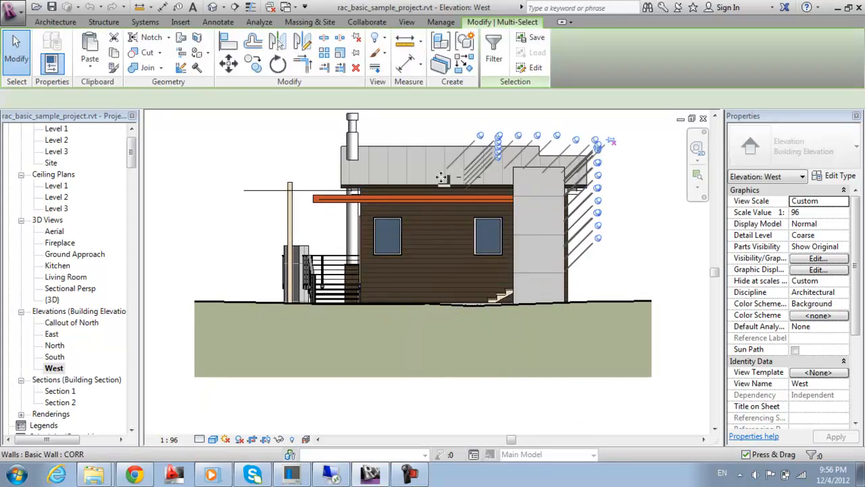
scroll(441, 177, down, 2)
click(284, 163)
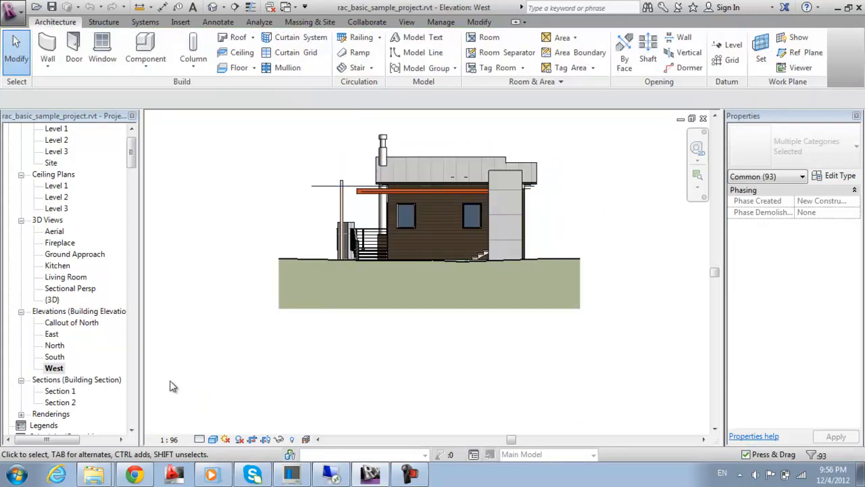
Step: Open the Section 1 building section and examine its level lines and interior up close
click(59, 390)
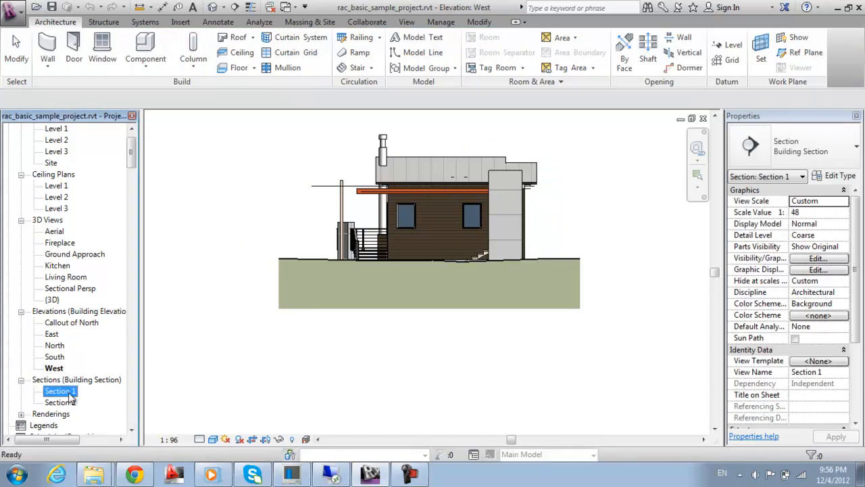
double_click(61, 391)
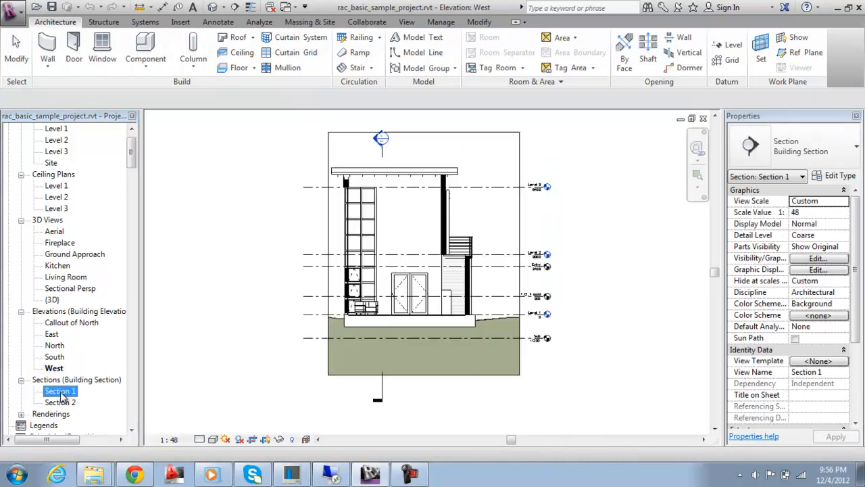
scroll(532, 284, up, 2)
middle_drag(521, 273, 549, 317)
scroll(460, 264, up, 1)
middle_drag(463, 264, 485, 266)
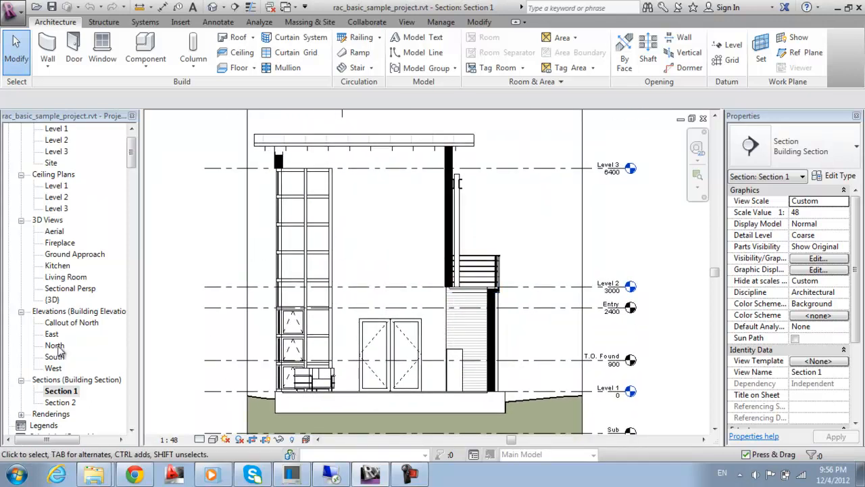
Step: Expand Renderings in the Project Browser and view Aerial_1, Fireplace_HighQuality and Fireplace_LowQuality
click(21, 413)
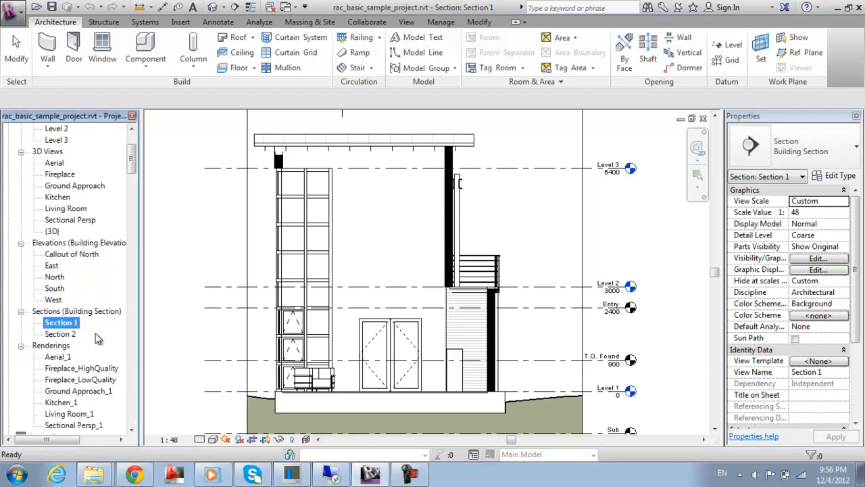
scroll(112, 263, down, 1)
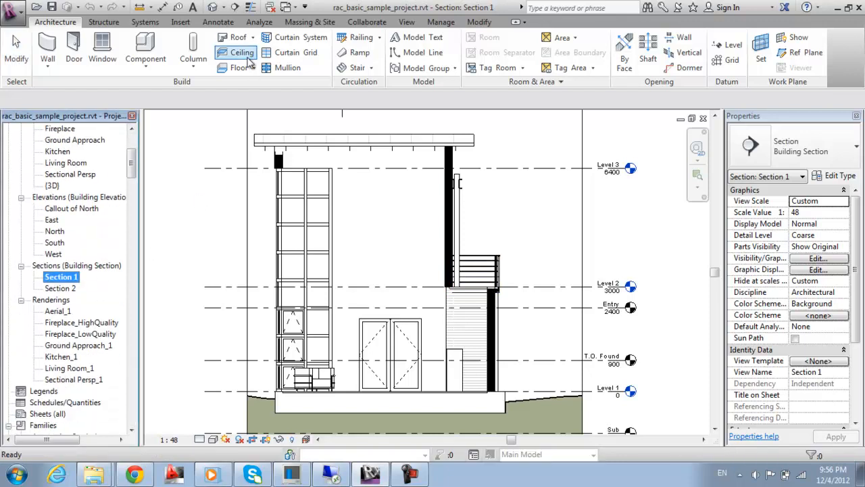
double_click(66, 311)
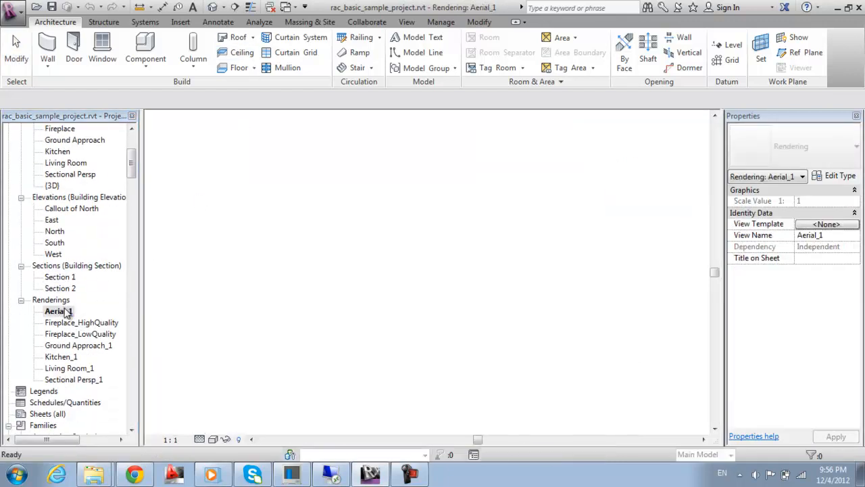
click(71, 324)
double_click(71, 325)
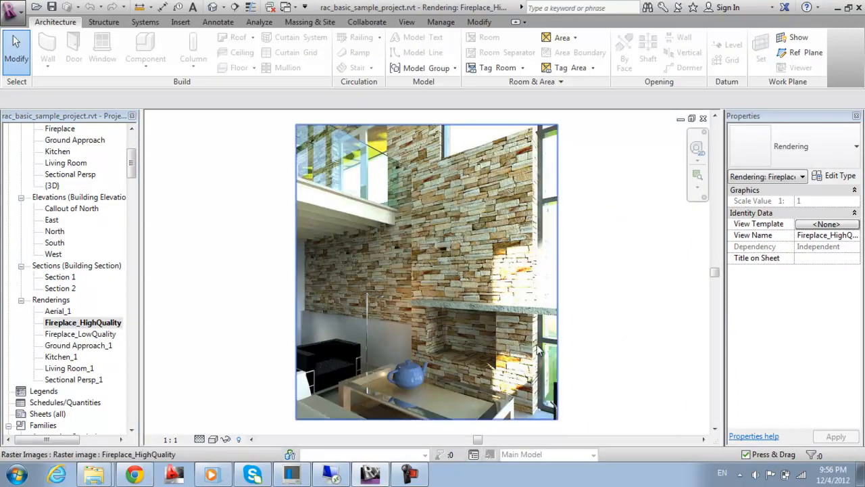
double_click(109, 334)
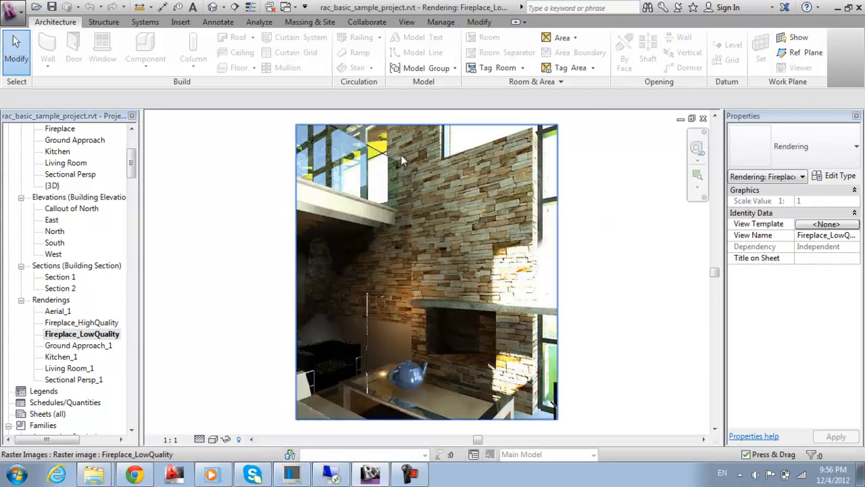
Step: View the Ground Approach_1, Kitchen_1, Living Room_1 and Sectional Persp_1 renderings in turn
double_click(78, 346)
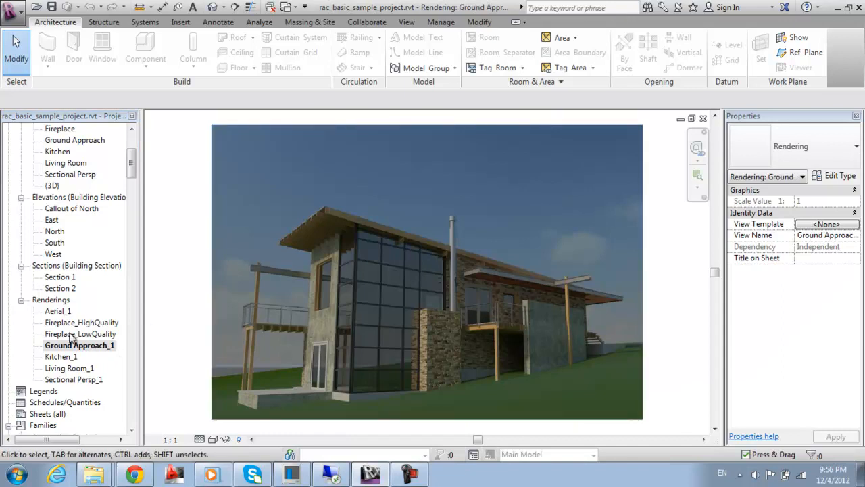
double_click(64, 357)
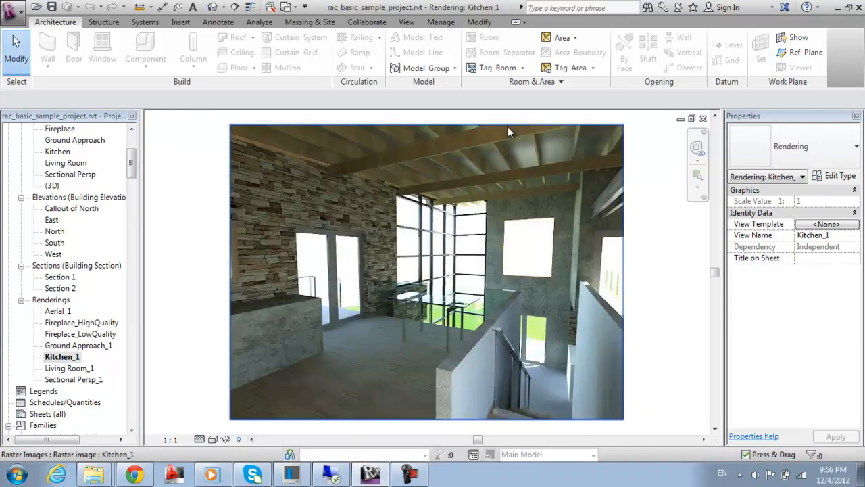
double_click(70, 369)
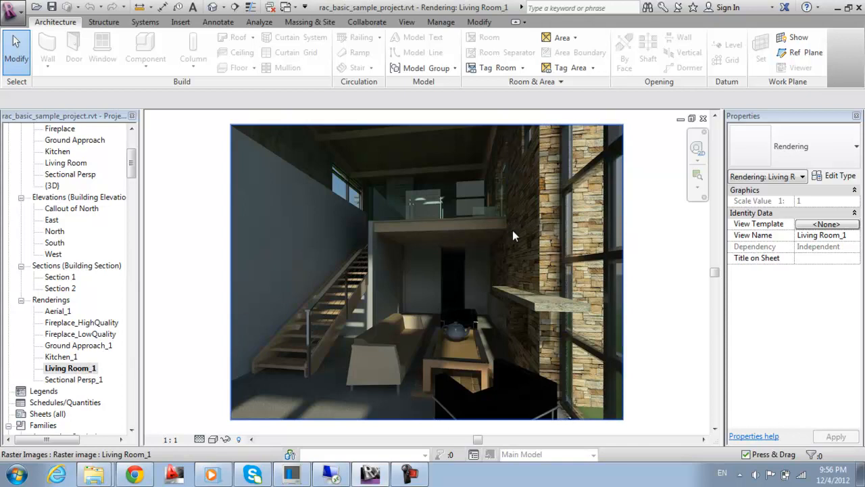
double_click(67, 380)
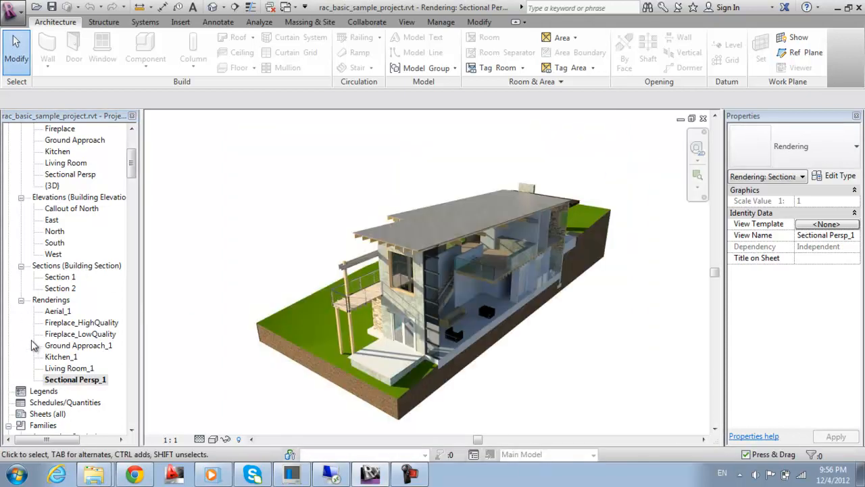
Step: Go through the Legends, Schedules/Quantities and Sheets (all) categories in the Project Browser
click(42, 391)
scroll(105, 367, down, 1)
scroll(105, 367, down, 1)
click(33, 335)
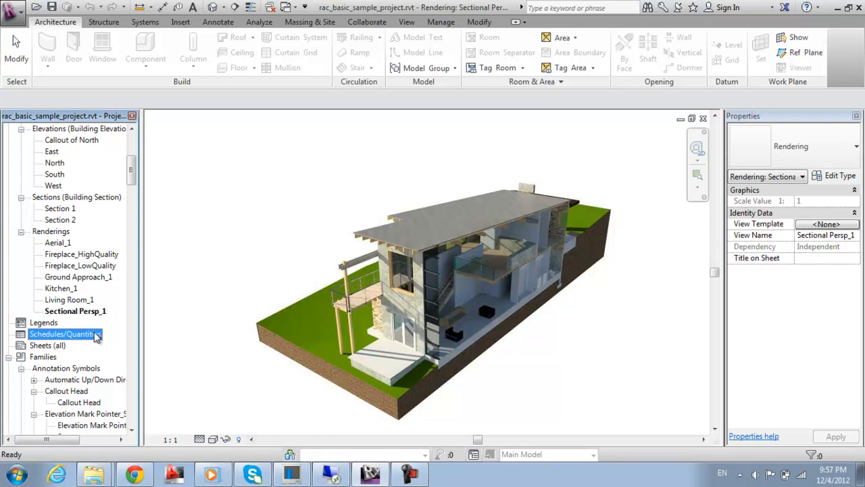
click(57, 348)
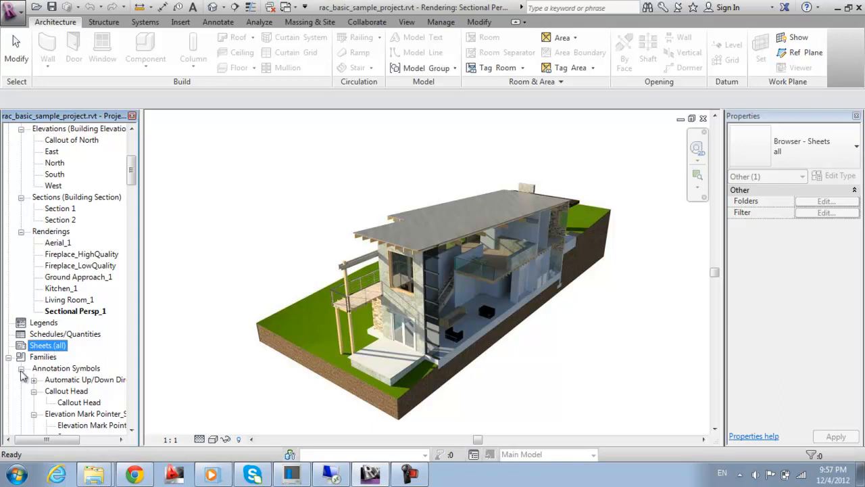
Step: Collapse the Families branch in the Project Browser to view Groups and Revit Links, and expand it again
click(25, 359)
click(10, 357)
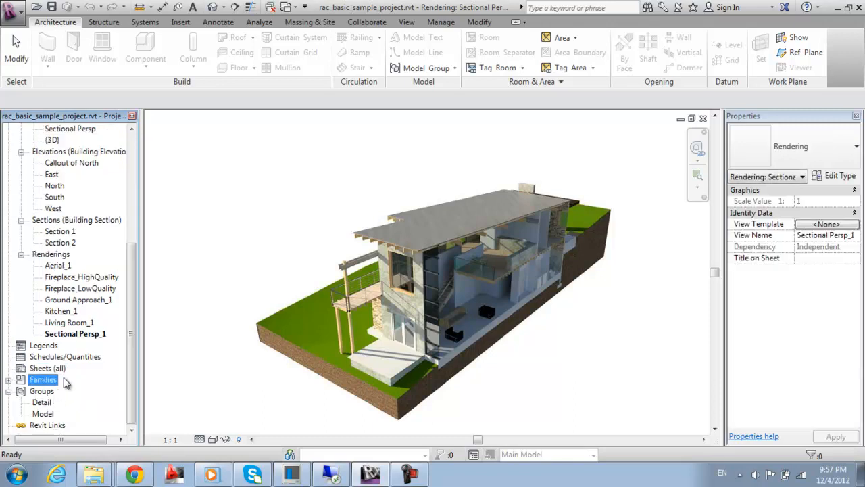
click(8, 379)
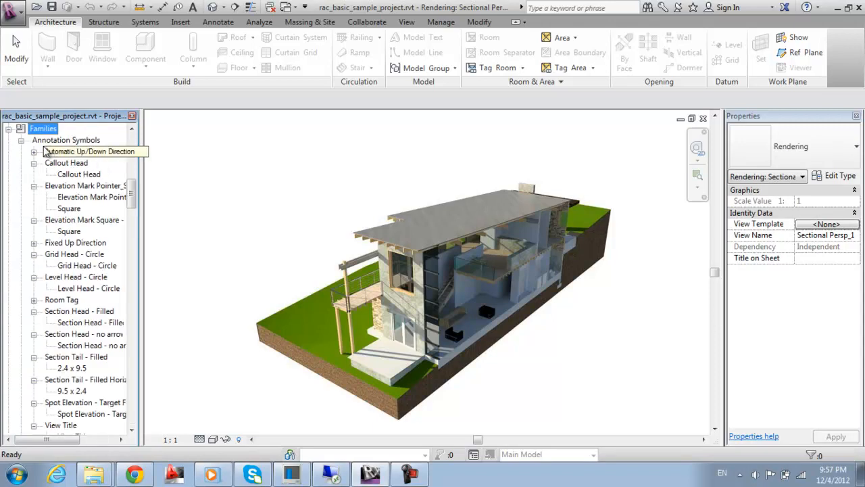
Step: Collapse the individual families listed under Annotation Symbols, from Callout Head down to Section Tail - Filled
click(34, 163)
click(34, 174)
click(34, 186)
click(34, 197)
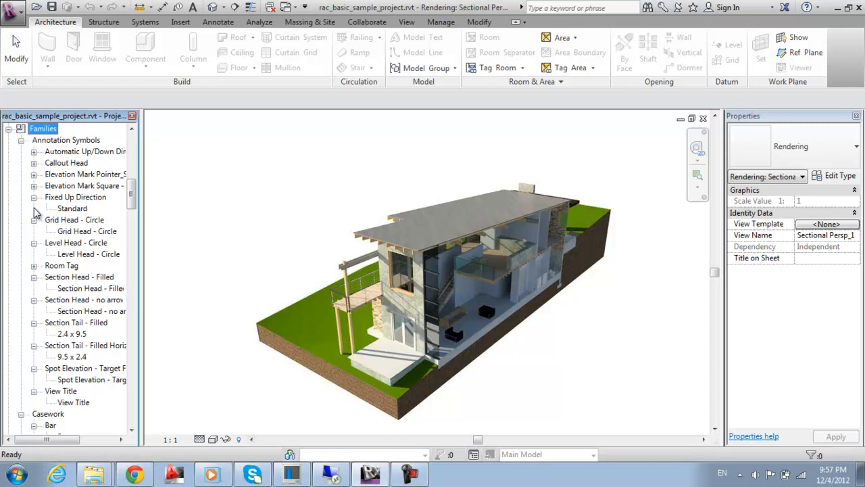
click(34, 196)
click(34, 208)
click(34, 219)
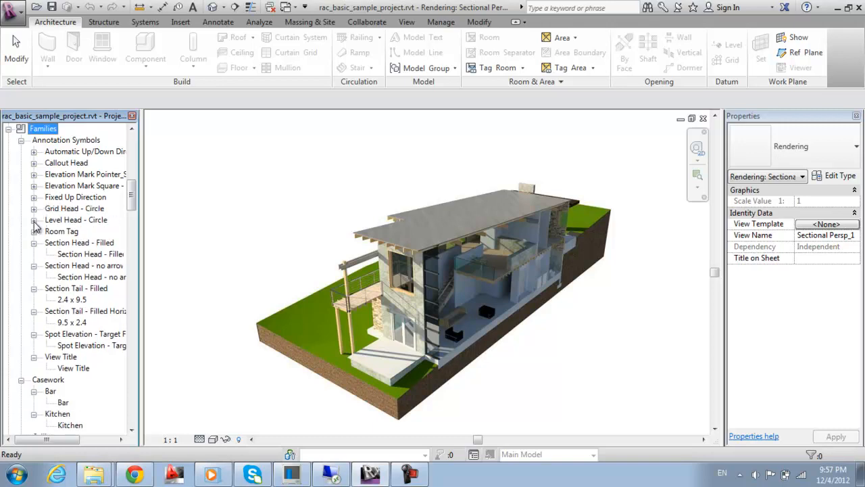
click(34, 243)
click(34, 255)
click(34, 266)
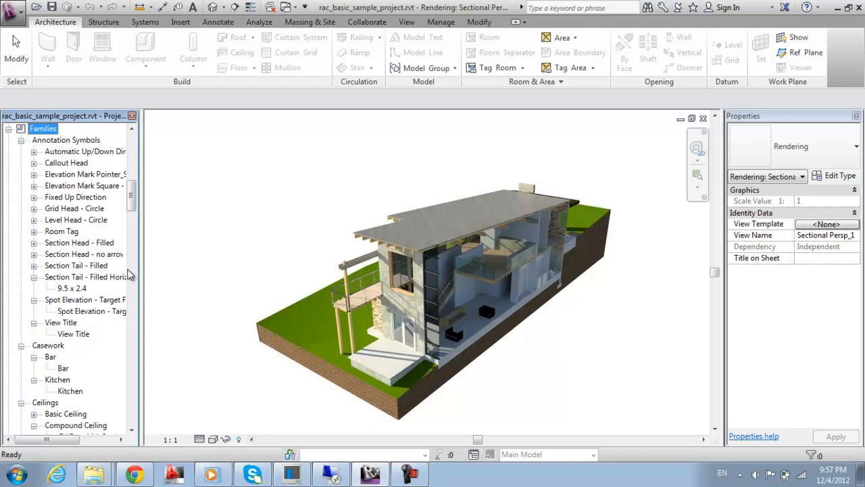
Step: Browse the family categories to Doors and select the Bifold-4 Panel 1800 x 2100 type to view its properties
click(78, 152)
scroll(96, 350, down, 8)
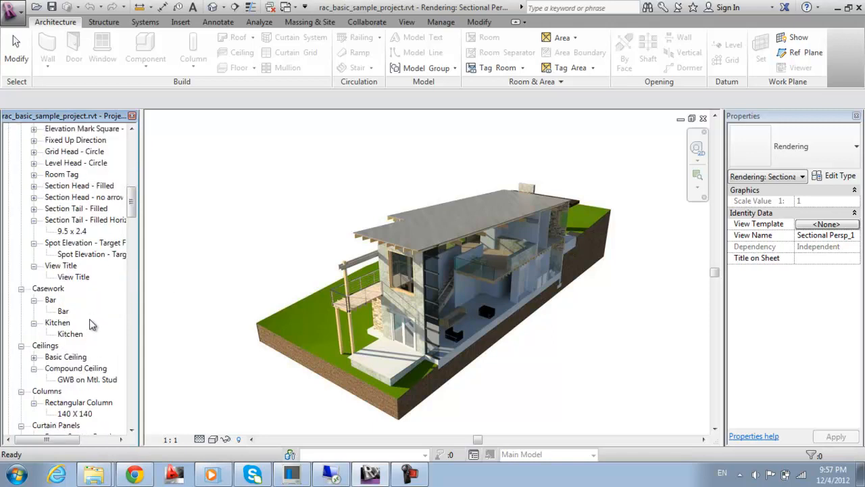
scroll(93, 324, down, 7)
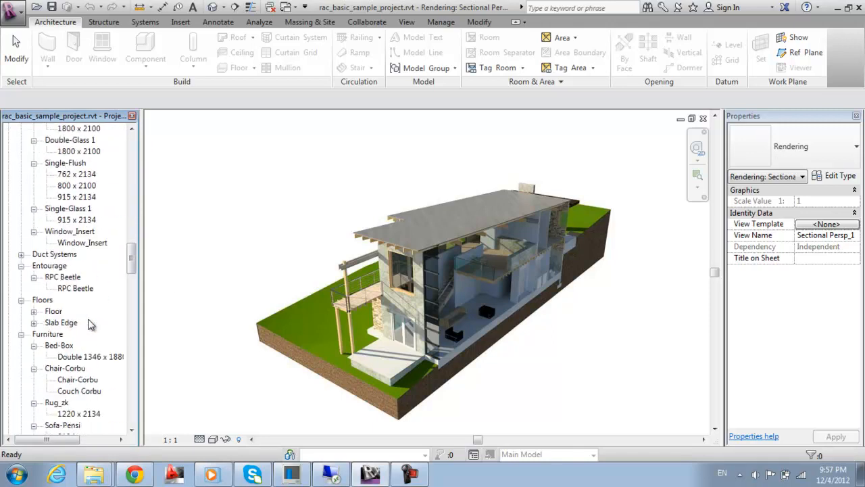
scroll(102, 330, up, 2)
click(47, 231)
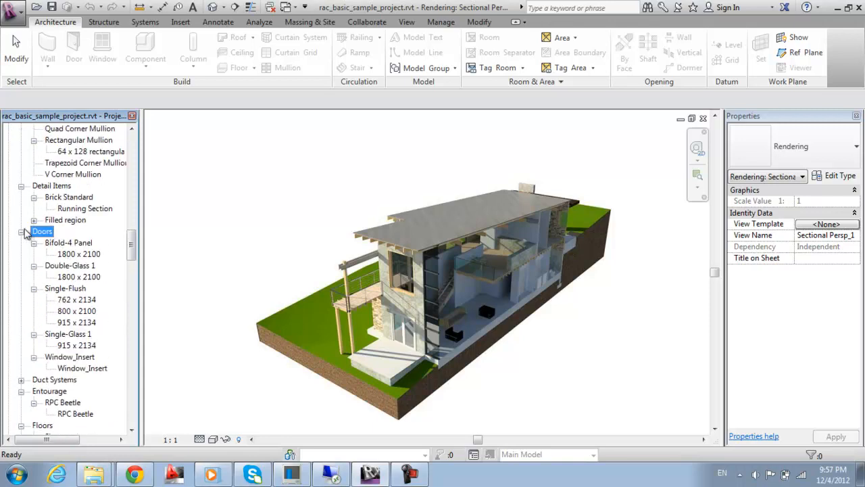
click(21, 232)
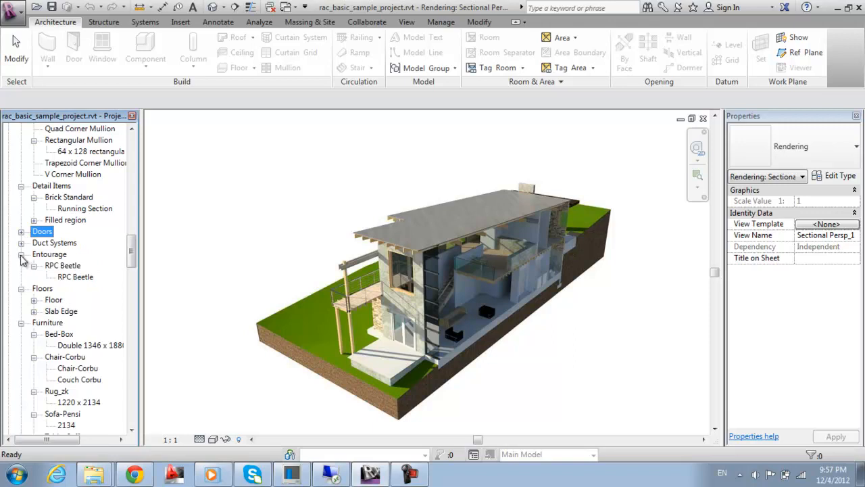
click(21, 231)
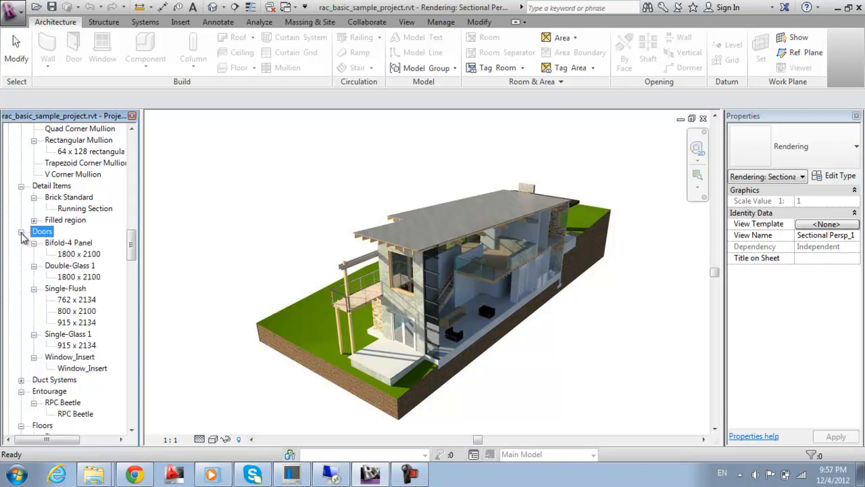
click(54, 245)
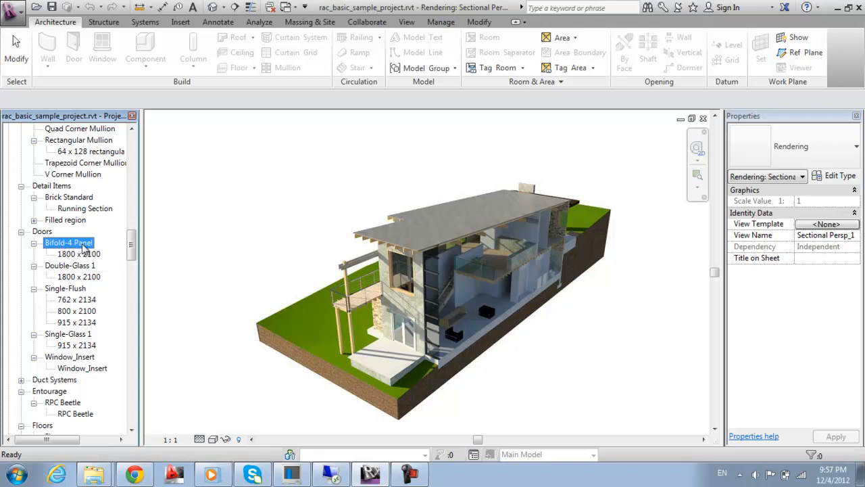
click(80, 255)
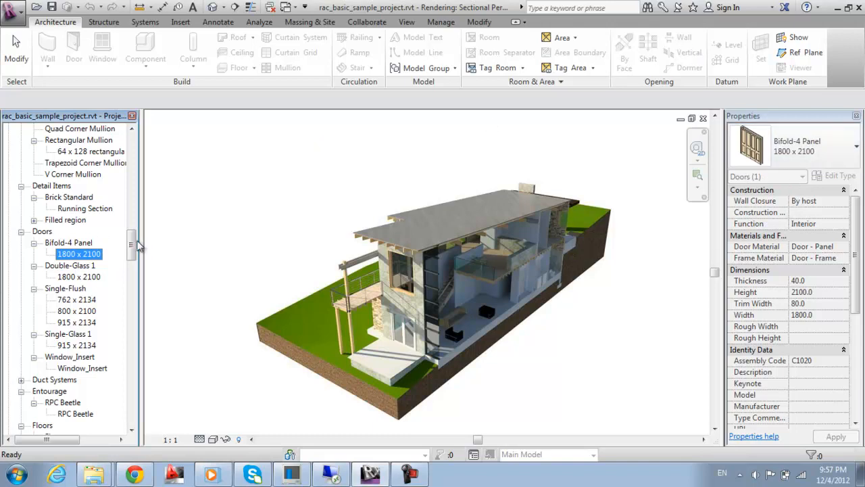
Step: Collapse the Annotation Symbols, Casework, Ceilings, Columns and Curtain Panels family categories
mouse_move(135, 247)
mouse_down()
mouse_move(137, 185)
mouse_move(142, 196)
mouse_up()
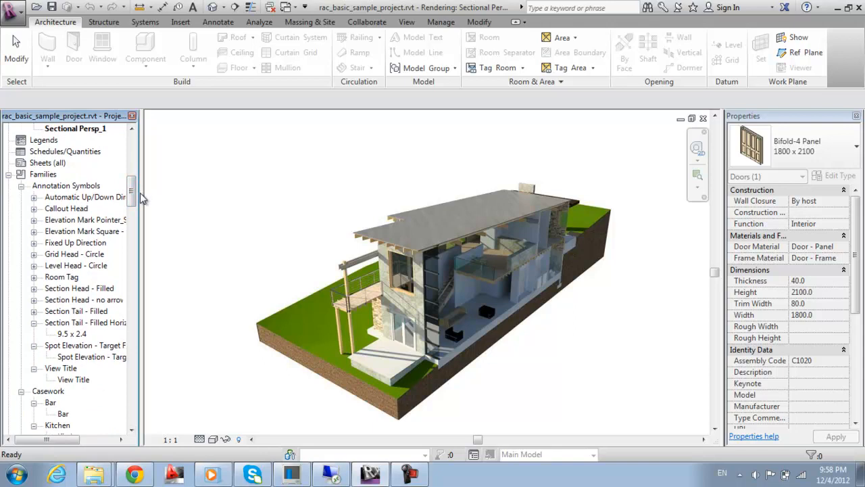
click(21, 185)
click(21, 197)
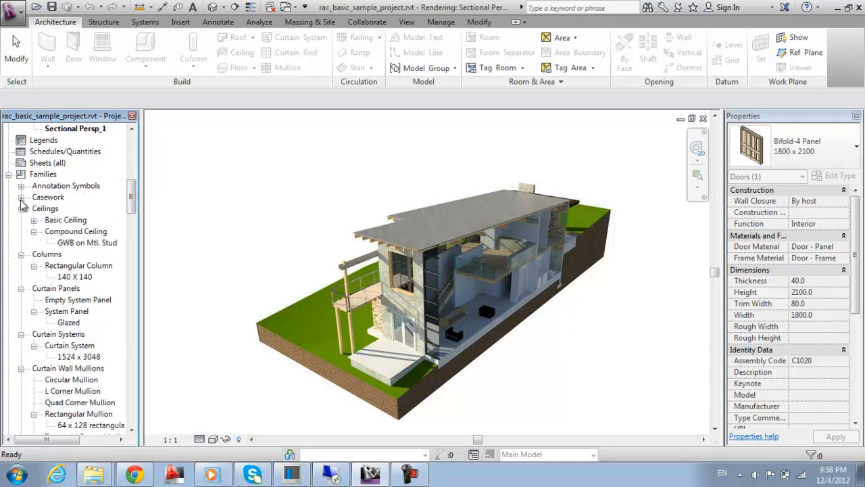
click(21, 208)
click(21, 220)
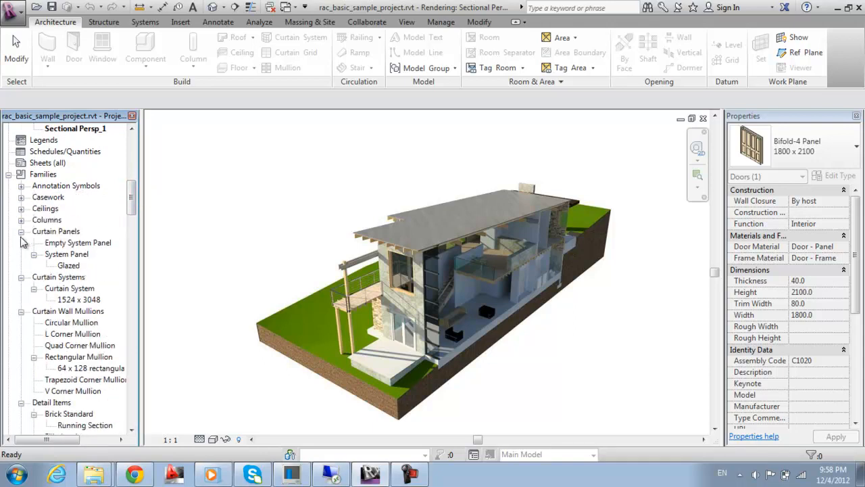
click(21, 231)
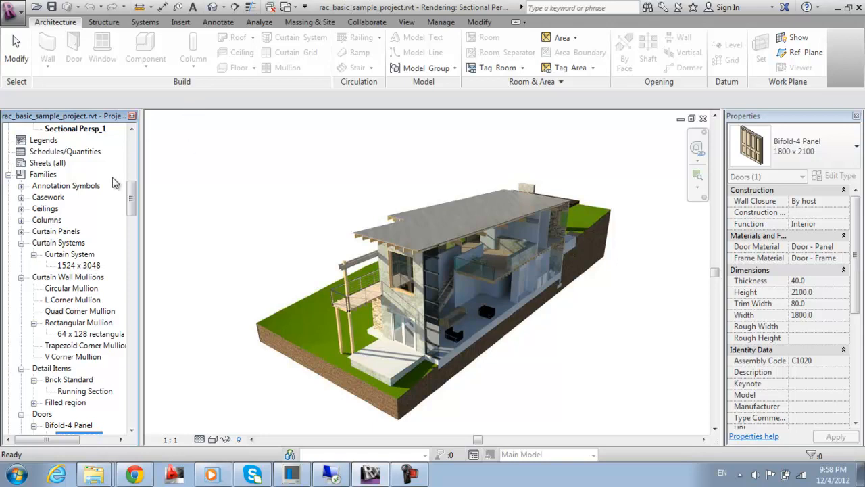
Step: Open the Level 1 floor plan, select the Single-Flush door of the storage room and look over the plan's rooms
drag(135, 196, 147, 147)
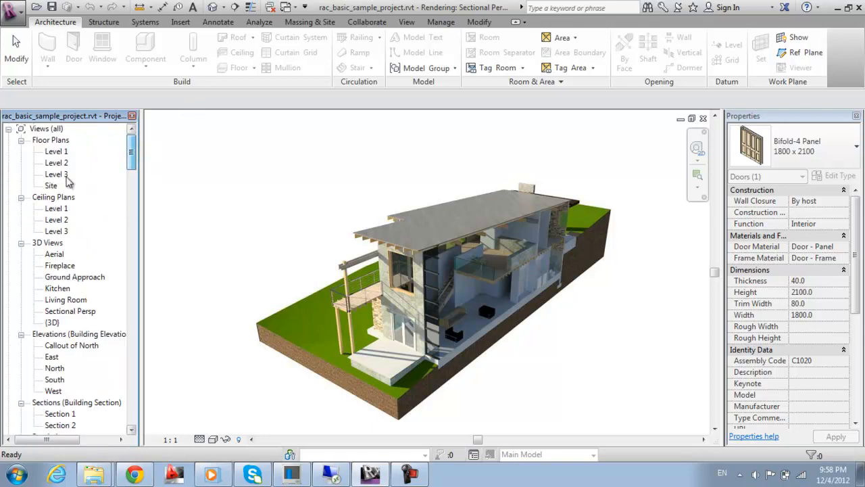
double_click(57, 151)
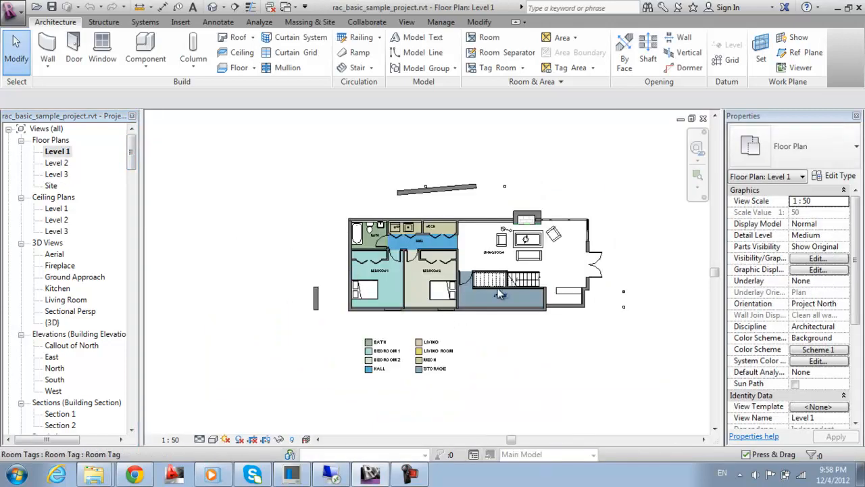
scroll(466, 271, up, 2)
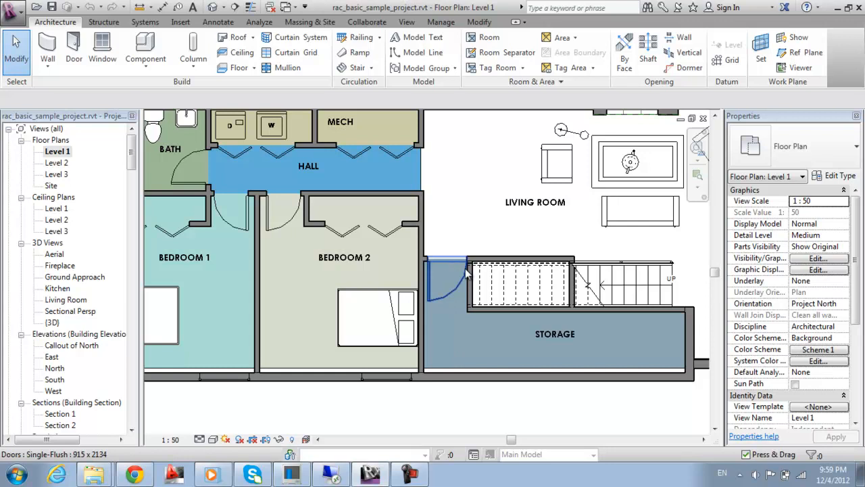
click(464, 284)
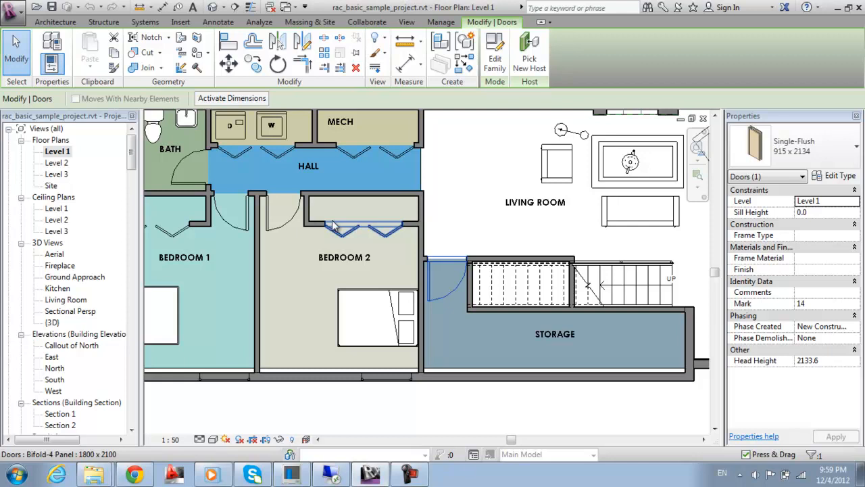
scroll(399, 314, down, 4)
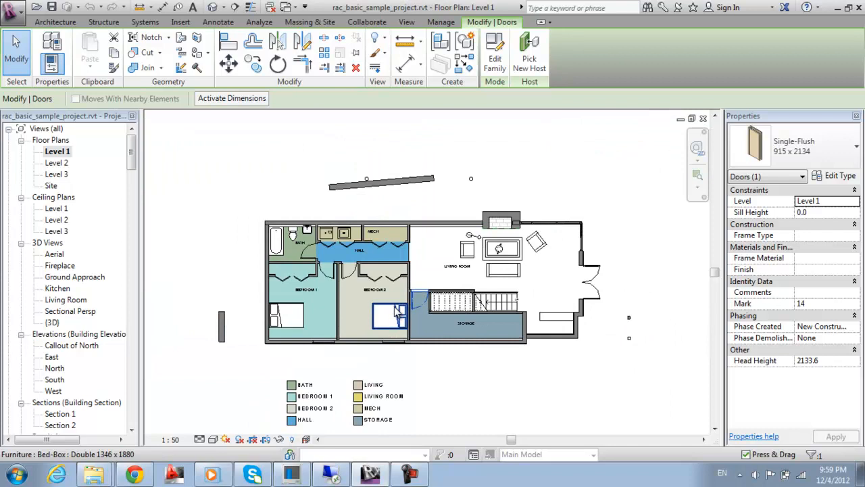
scroll(423, 270, down, 1)
scroll(427, 233, up, 2)
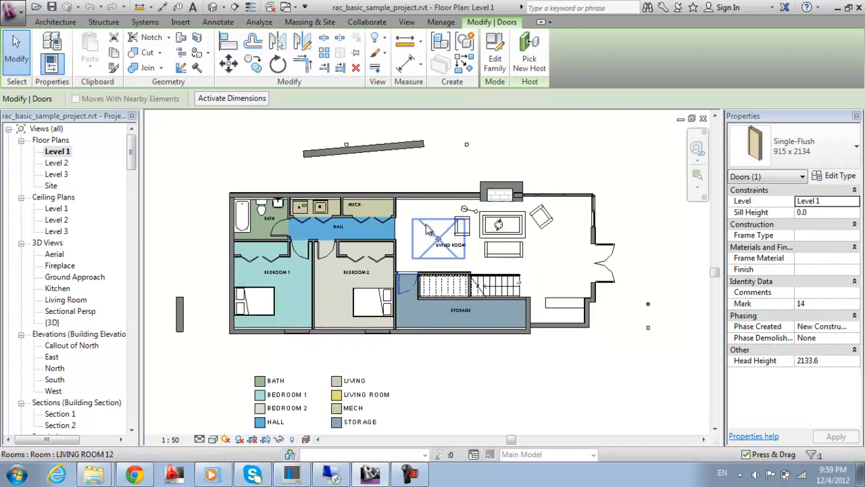
scroll(419, 231, up, 1)
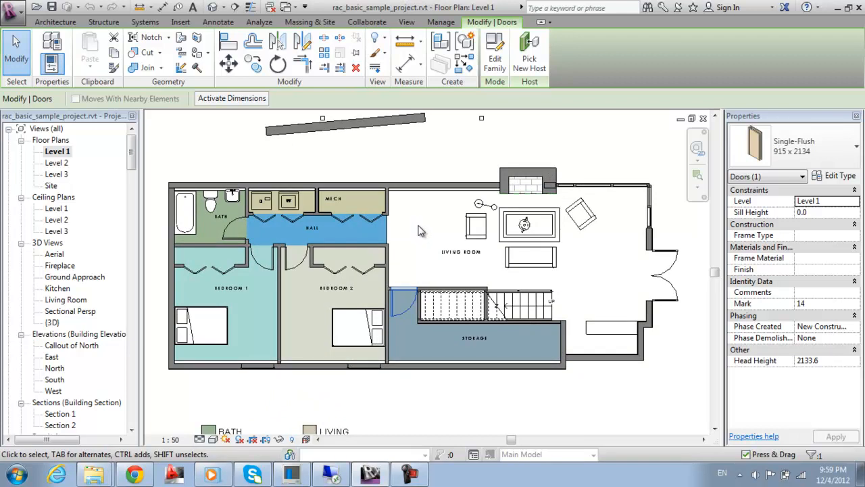
middle_drag(368, 291, 378, 267)
scroll(366, 245, down, 1)
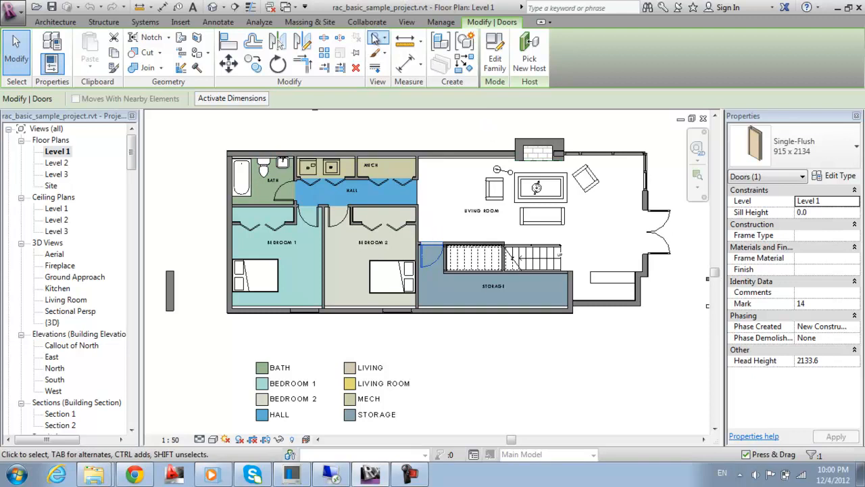
Step: Load the M_Overhead-Rolling.rfa door family from the Doors folder of the US Metric library
click(180, 22)
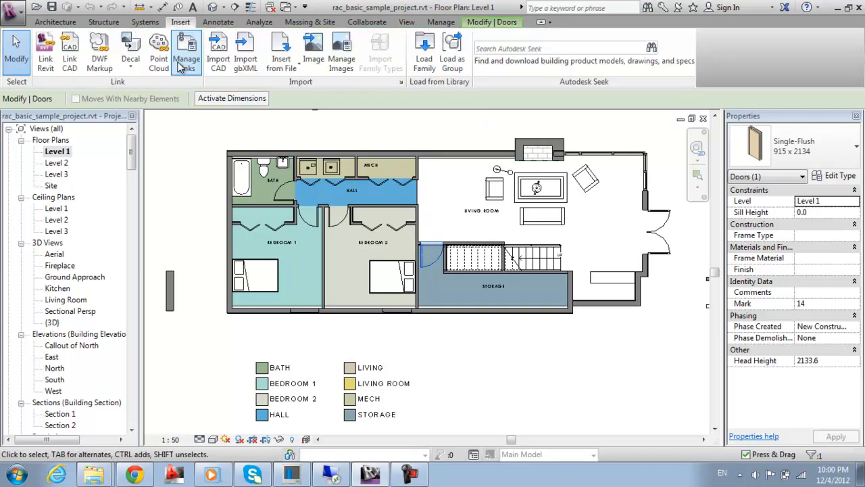
click(425, 55)
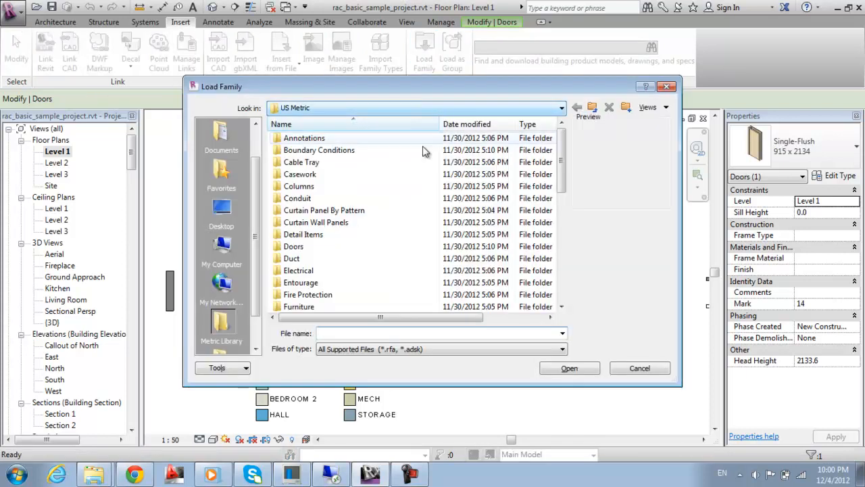
click(297, 246)
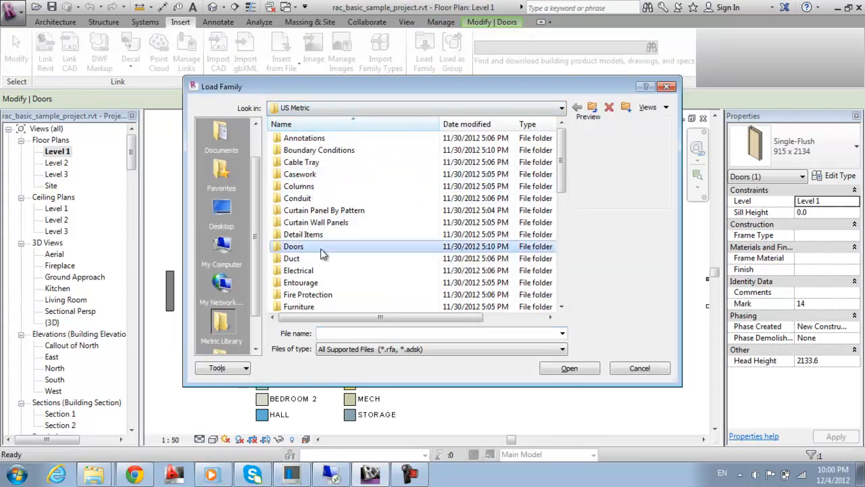
scroll(317, 243, down, 3)
double_click(293, 138)
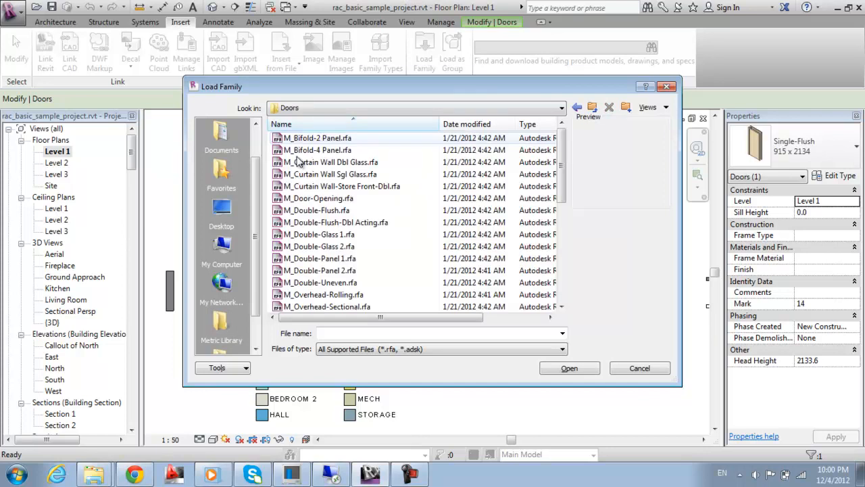
click(324, 258)
click(338, 297)
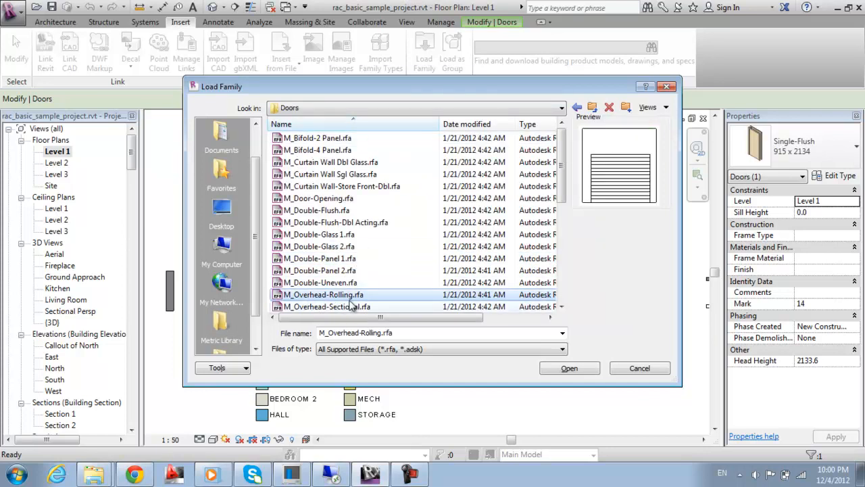
double_click(357, 298)
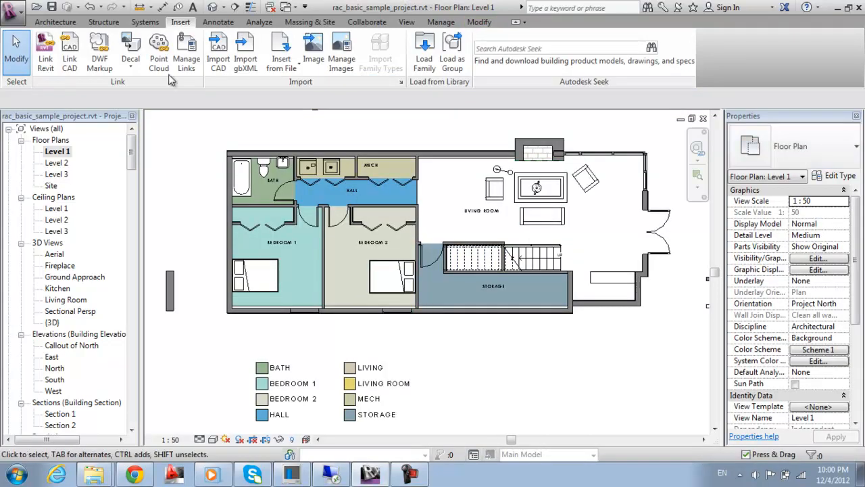
Step: Place a Double-Glass 1 1800 x 2100 door in the storage room's exterior wall, about 1300 mm from the Bedroom 2 partition
click(58, 23)
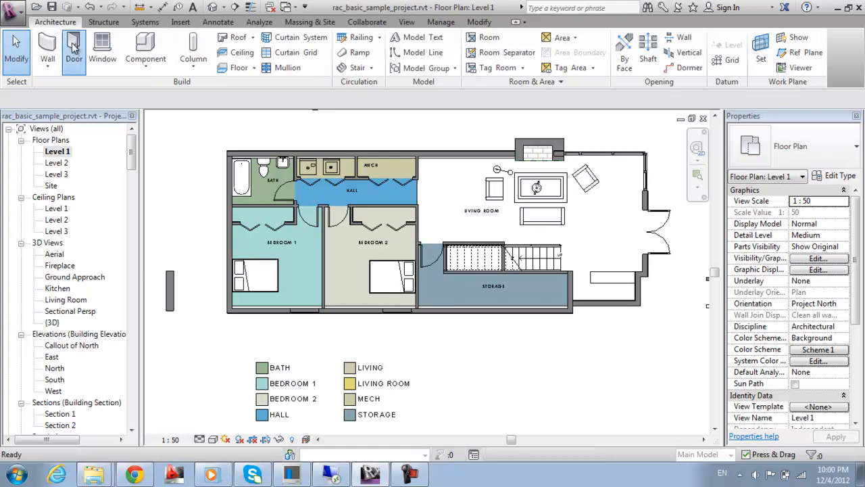
click(72, 49)
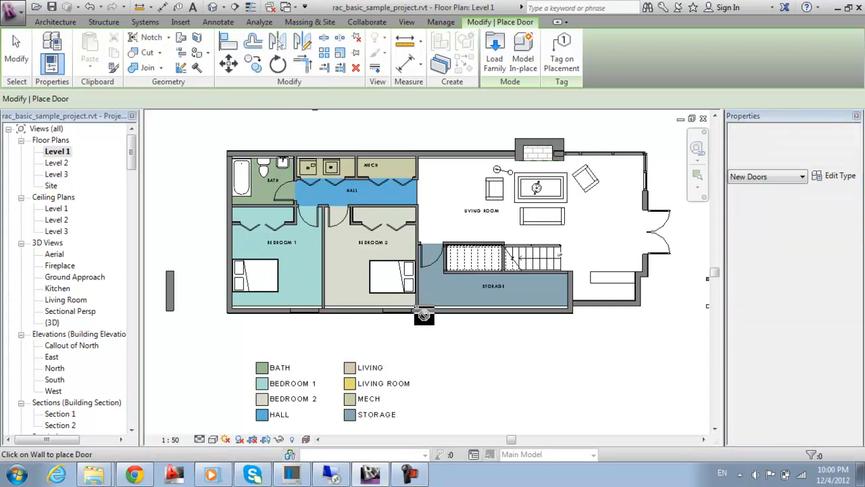
click(454, 321)
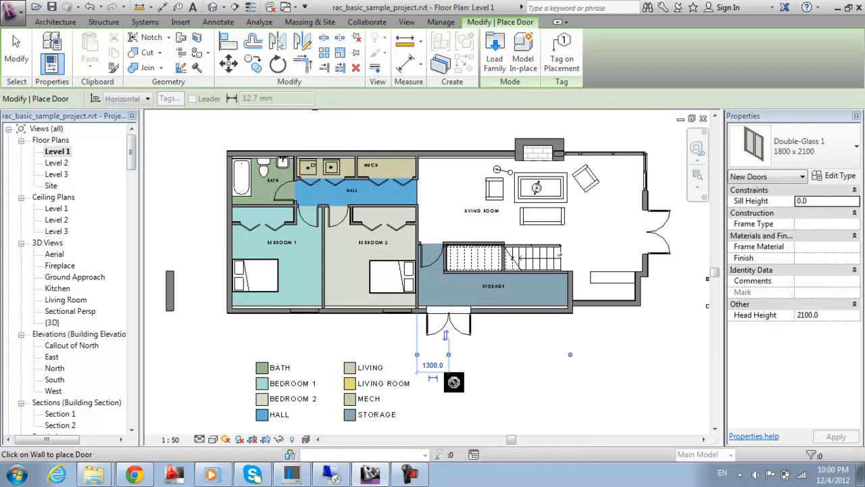
right_click(488, 353)
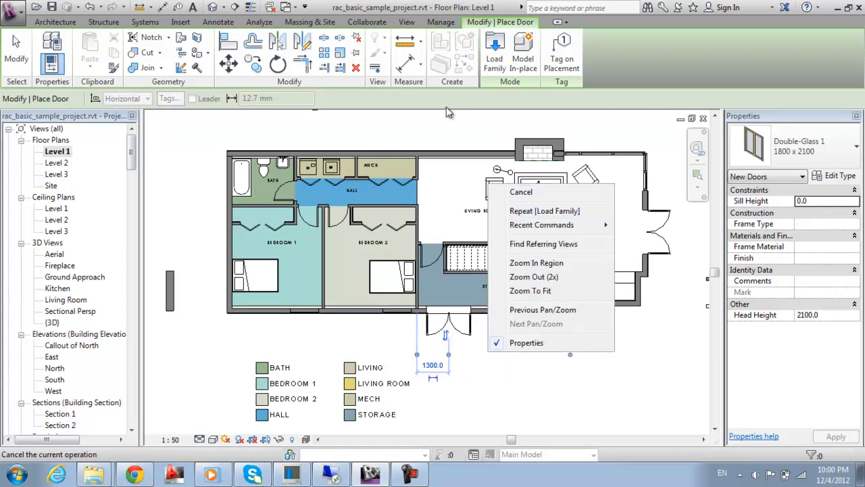
click(521, 192)
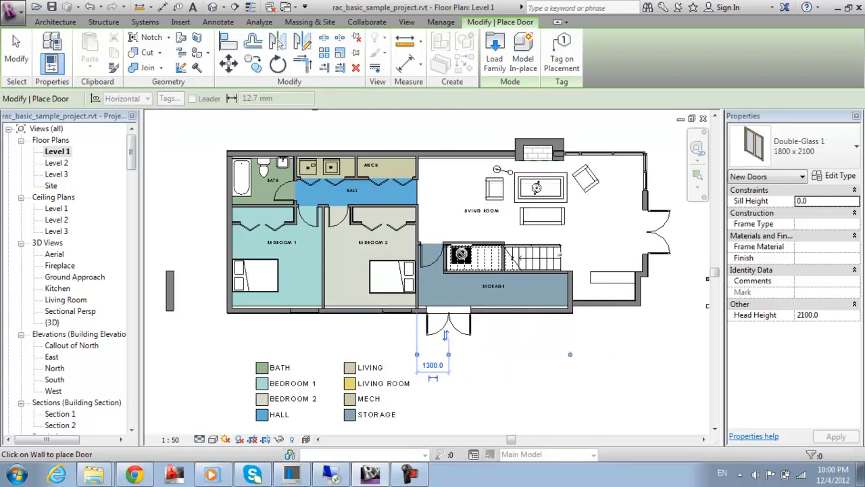
Step: Draw a horizontal Exterior - Brick on Mtl. Stud wall about 9296 mm long below the storage room on the Level 1 plan
key(Escape)
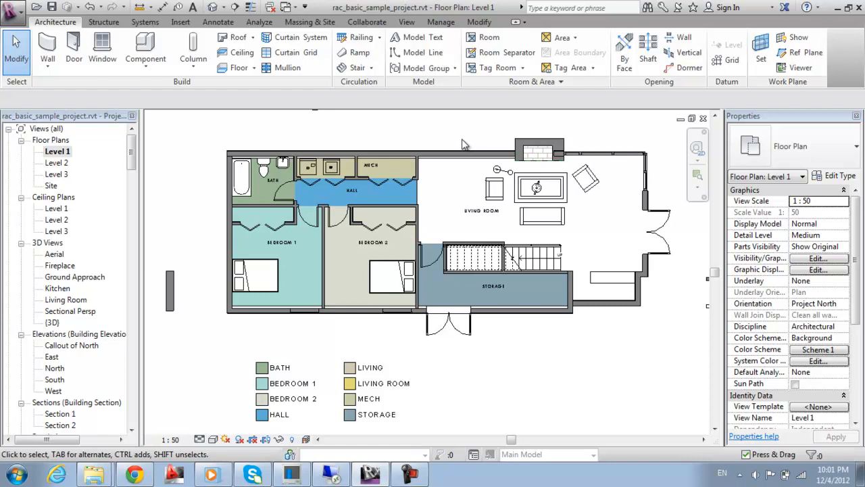
scroll(328, 287, down, 1)
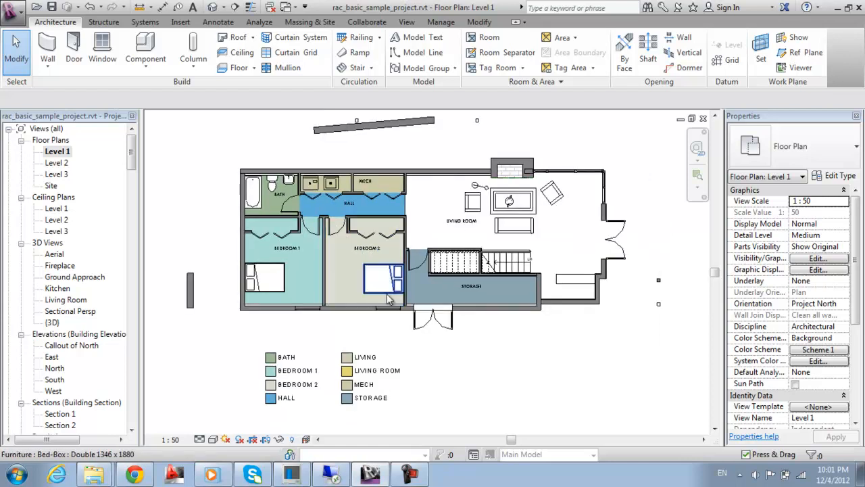
middle_drag(424, 255, 417, 244)
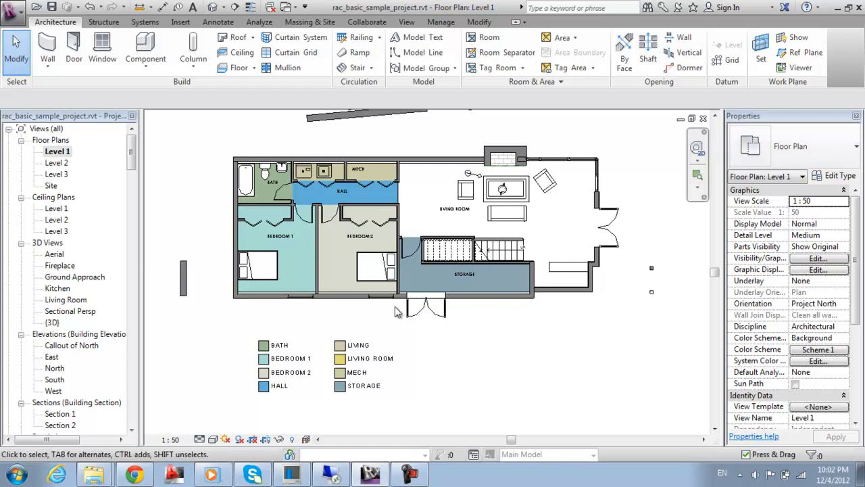
click(47, 49)
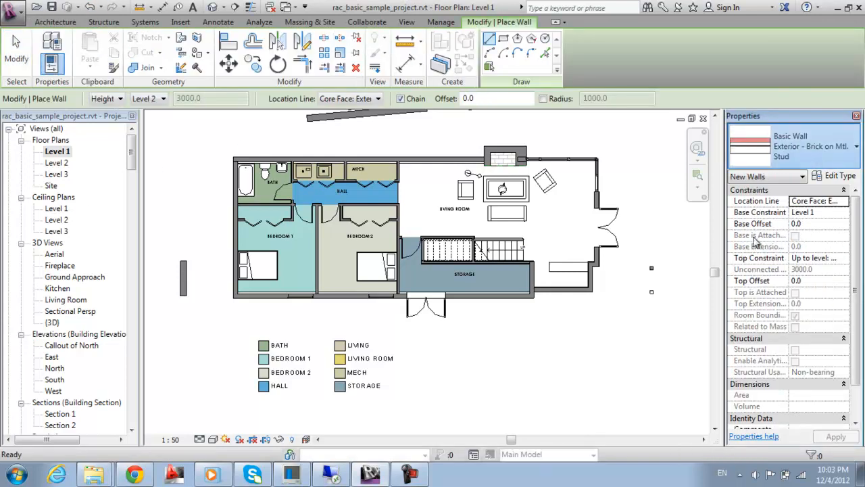
click(397, 345)
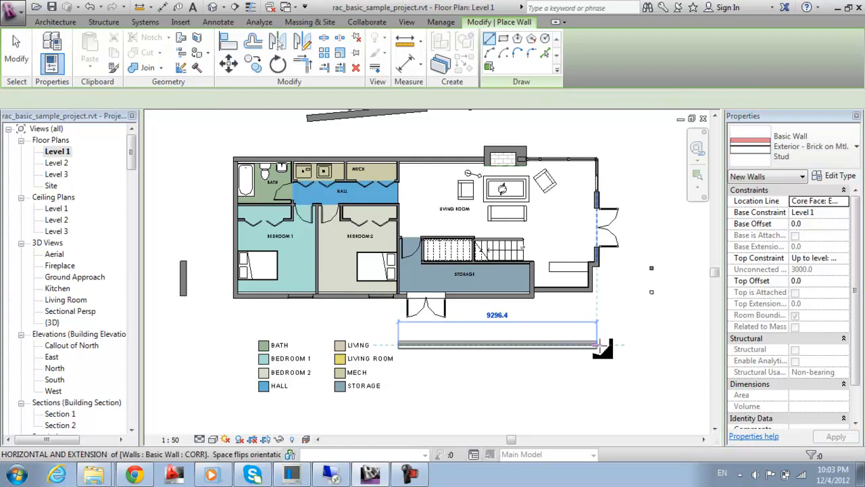
click(576, 382)
right_click(573, 188)
click(604, 196)
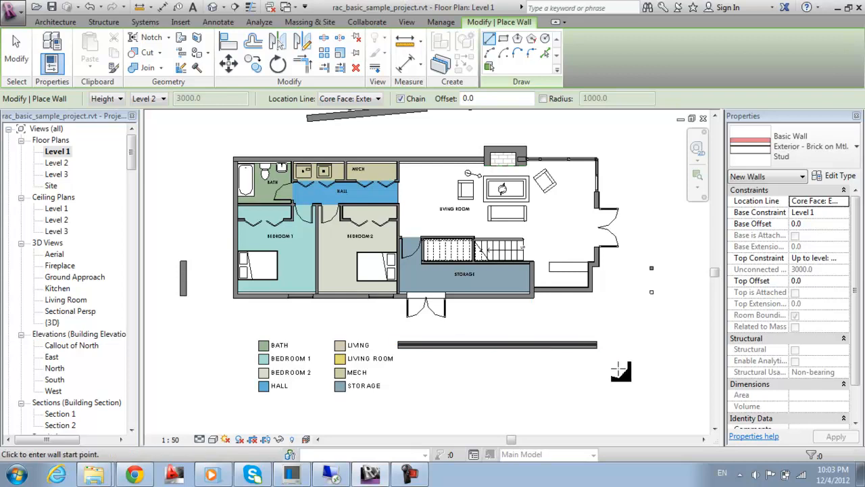
key(Escape)
key(Escape)
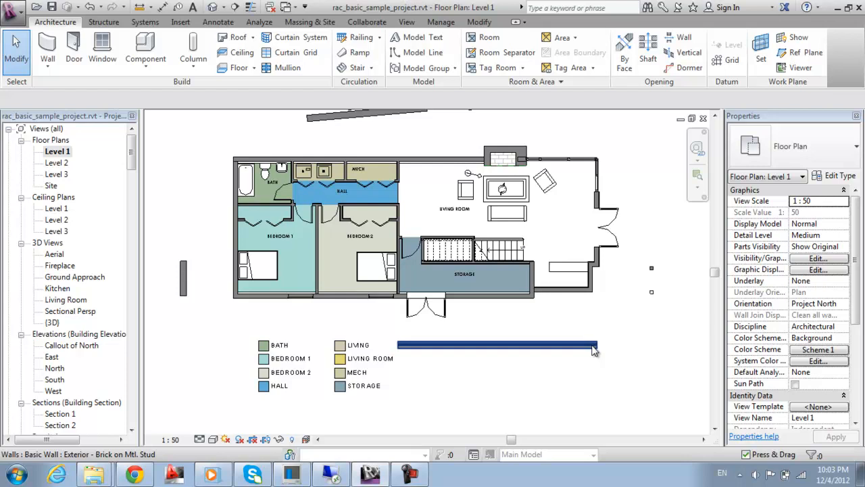
Step: Change the new wall's type to Exterior - CMU on Mtl. Stud
click(593, 349)
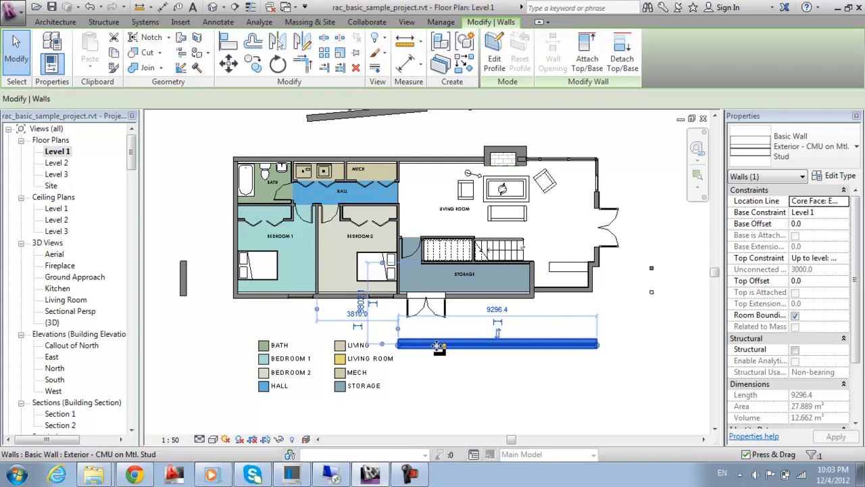
click(532, 364)
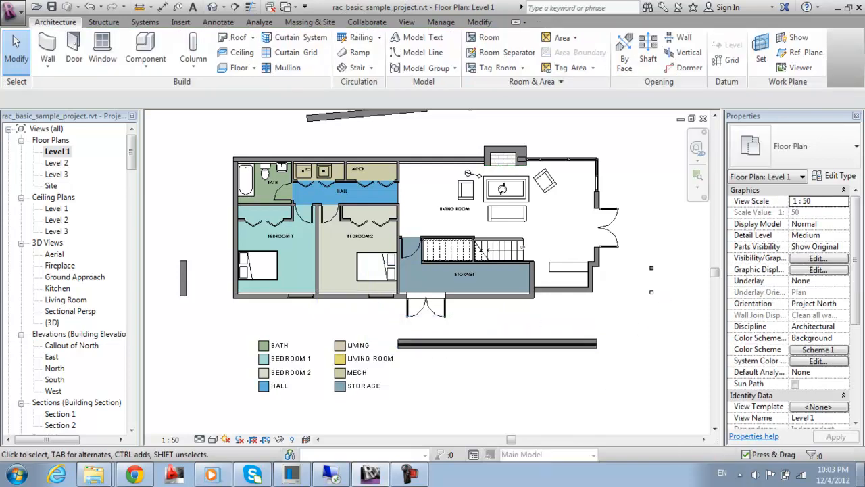
Step: Draw a horizontal Curtain Wall Storefront about 6100 mm long, below and to the right of the new exterior wall
click(47, 47)
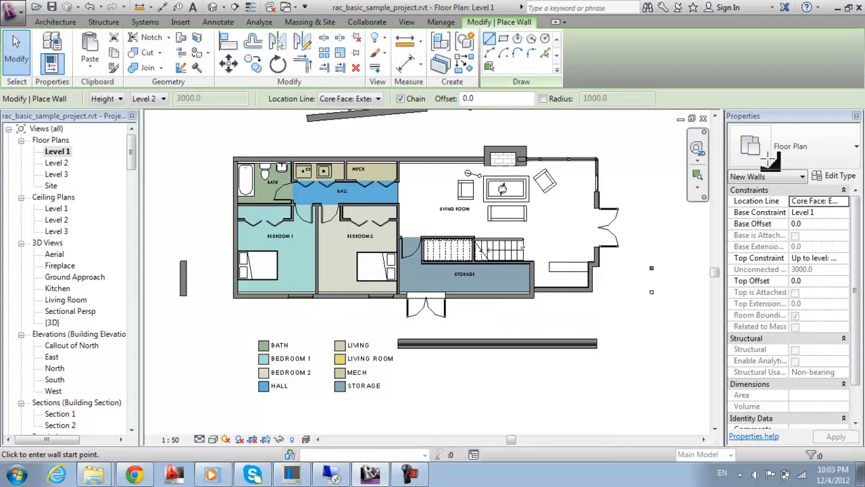
click(844, 200)
click(802, 250)
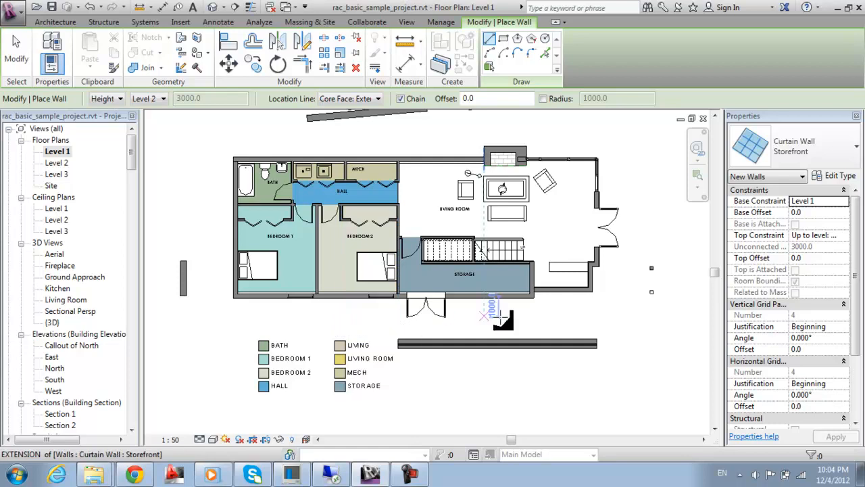
click(545, 390)
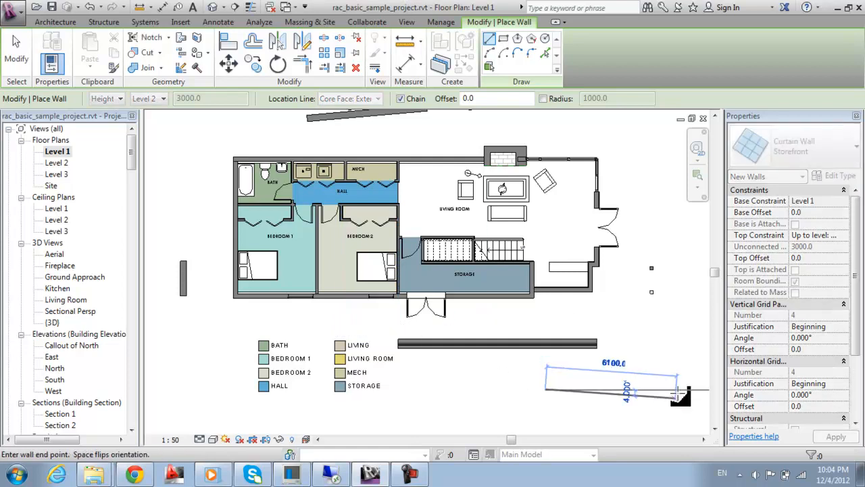
right_click(646, 390)
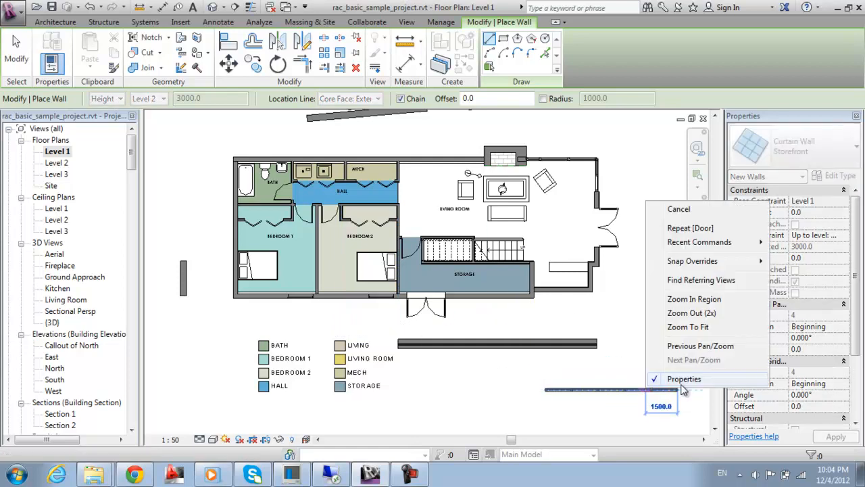
click(683, 210)
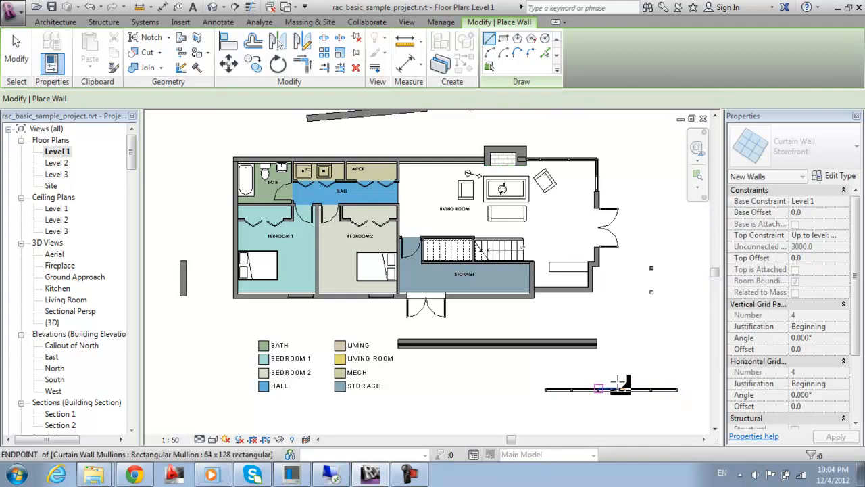
key(Escape)
key(Escape)
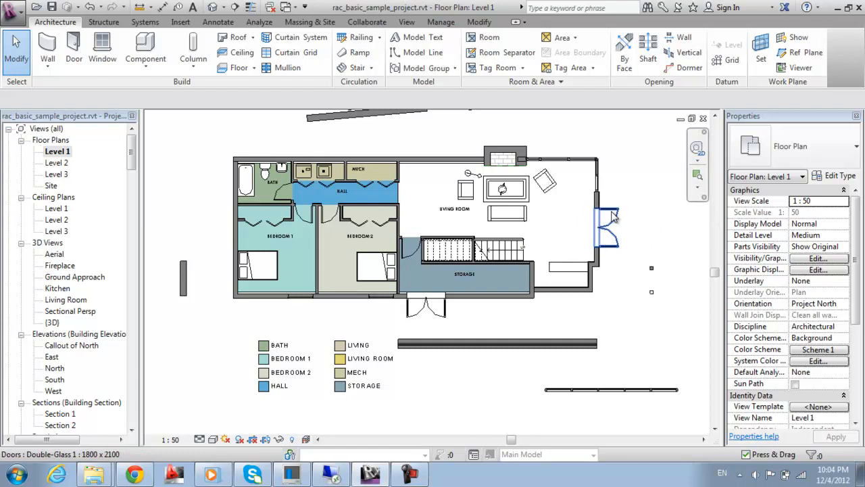
Step: Try the Single-Flush 800 x 2100 type on Bedroom 2's entrance door, undo the change and inspect the closet's bifold door
click(333, 215)
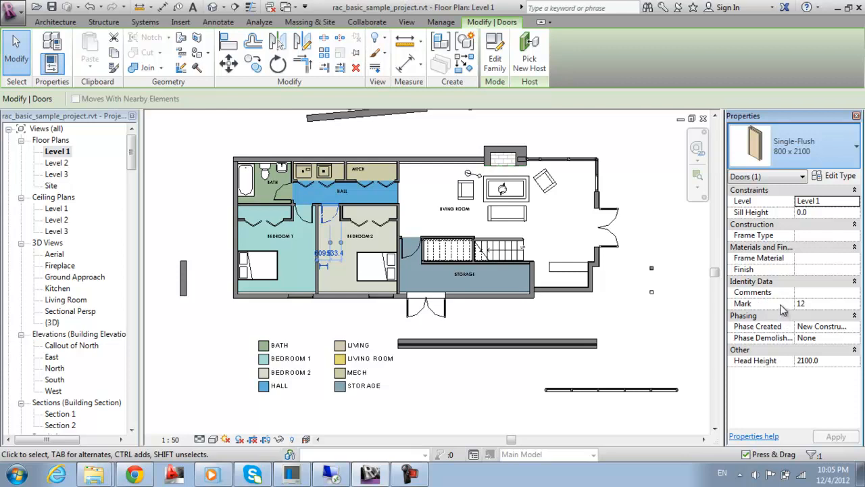
key(ctrl+z)
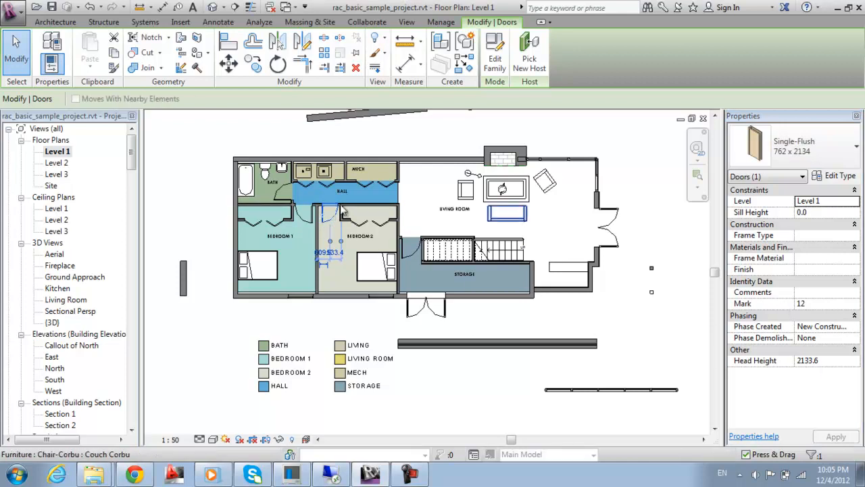
click(365, 222)
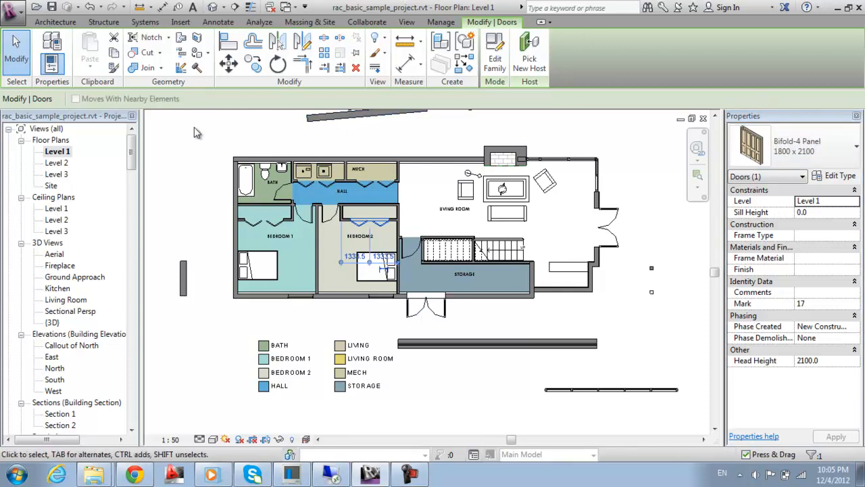
click(207, 142)
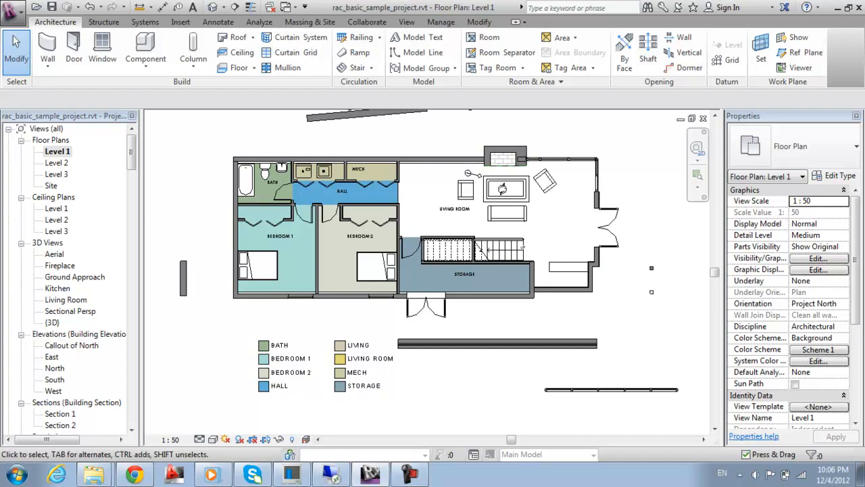
Step: Look through the Level 2 and Level 1 floor plan entries and return to the Level 1 plan
middle_drag(291, 285, 294, 273)
click(64, 174)
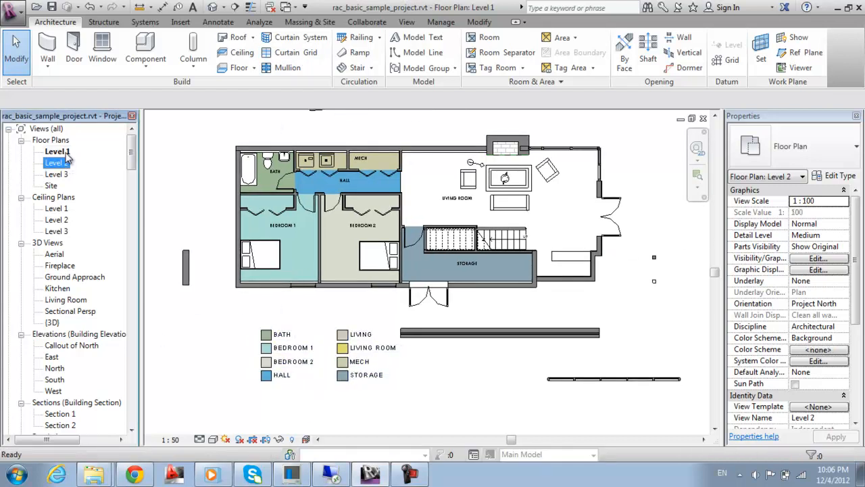
click(65, 152)
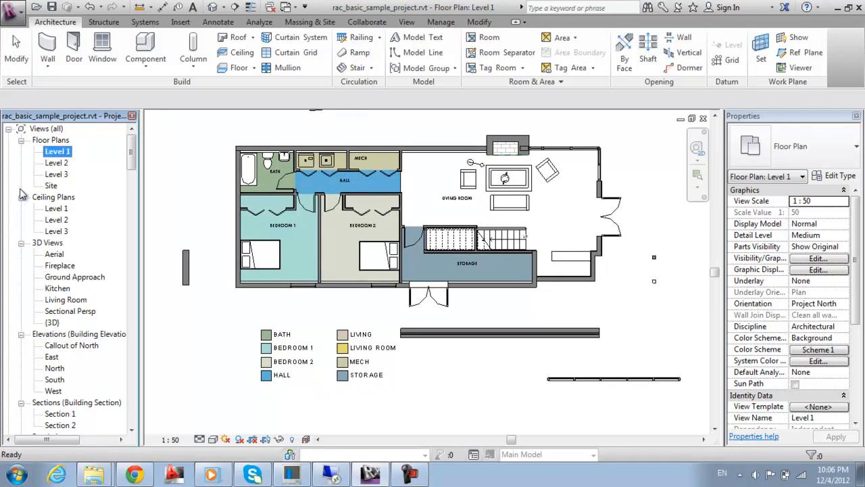
double_click(55, 153)
click(360, 192)
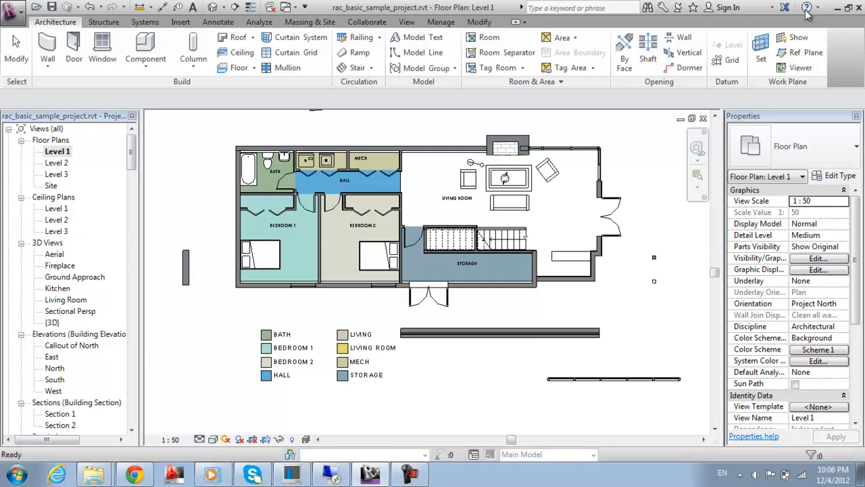
Step: Close all open views of rac_basic_sample_project.rvt without saving the changes
click(703, 119)
click(703, 119)
click(704, 120)
click(704, 121)
click(704, 120)
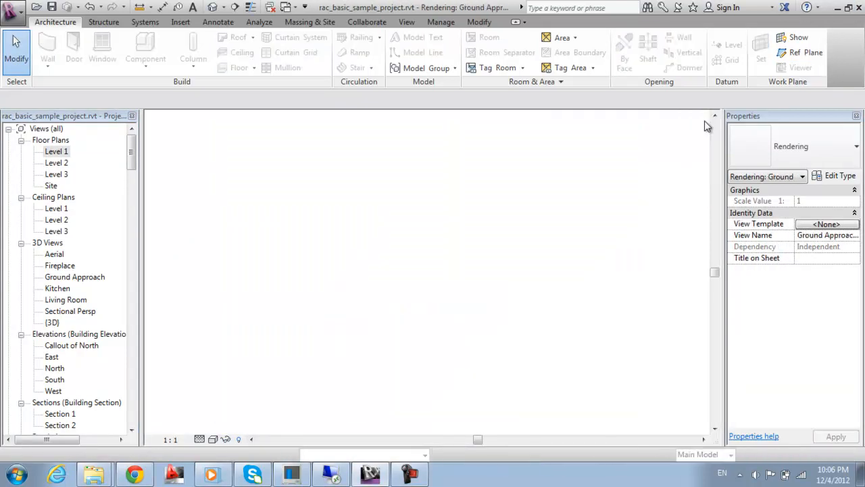
click(704, 121)
click(704, 121)
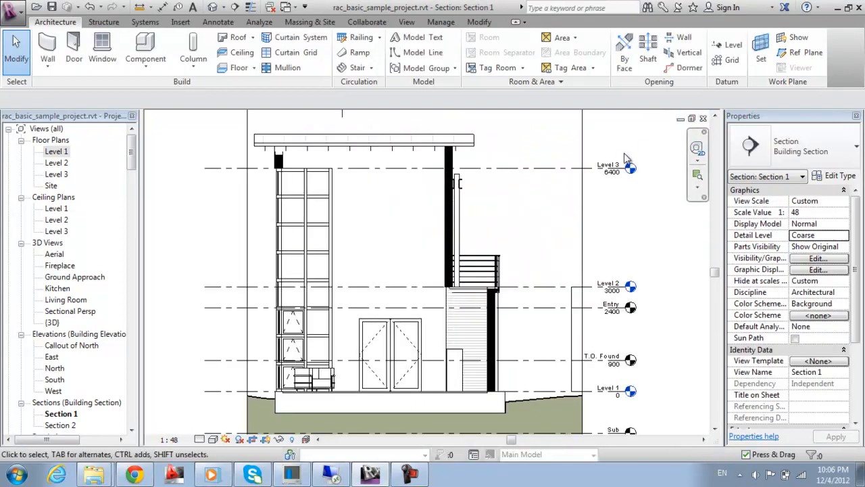
click(703, 120)
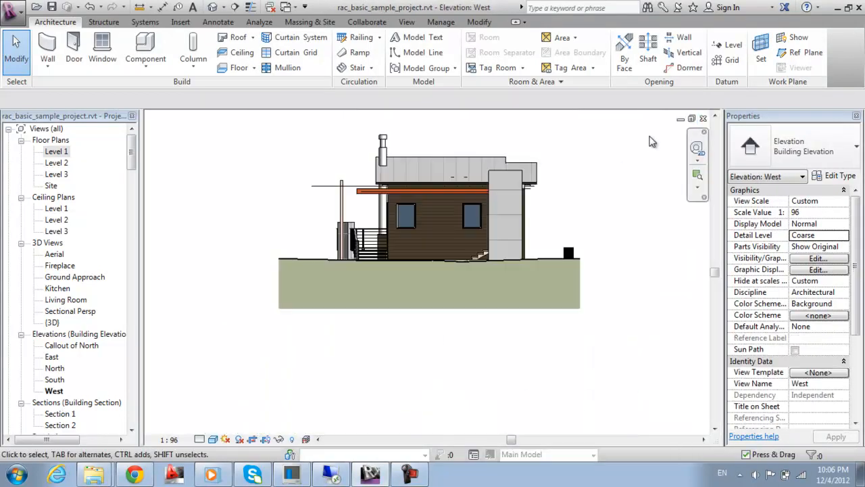
click(703, 120)
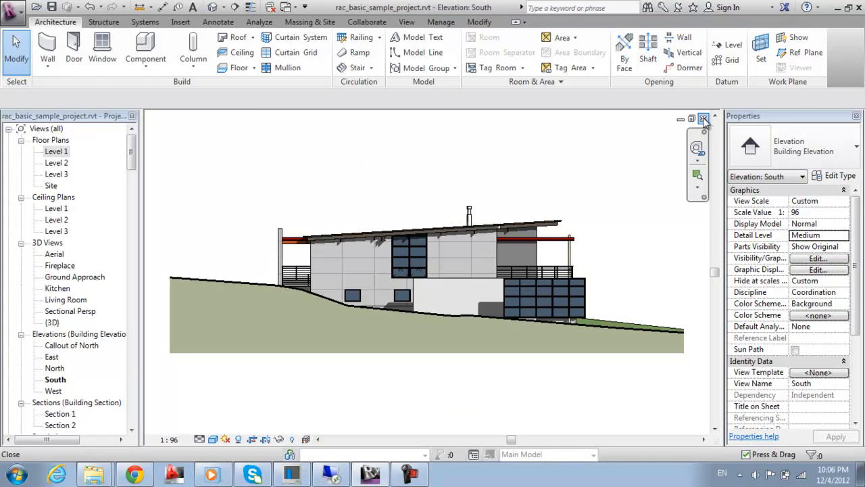
click(703, 118)
click(703, 119)
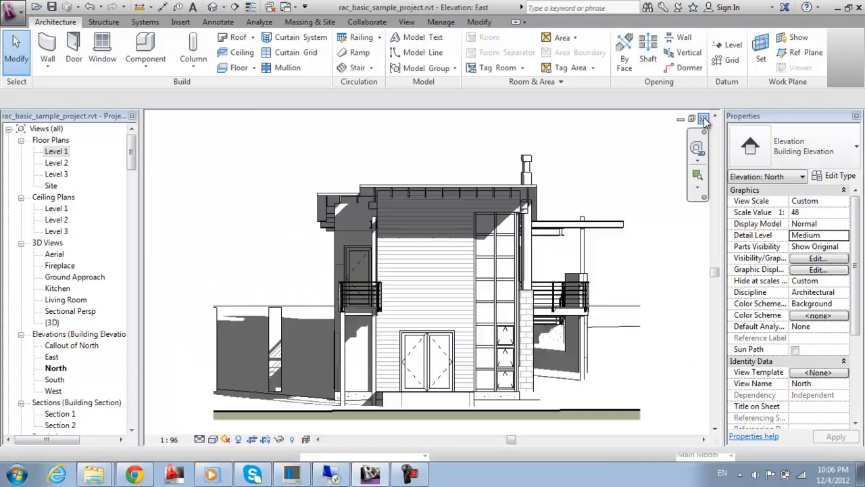
click(703, 118)
click(703, 118)
click(703, 118)
click(703, 118)
click(704, 118)
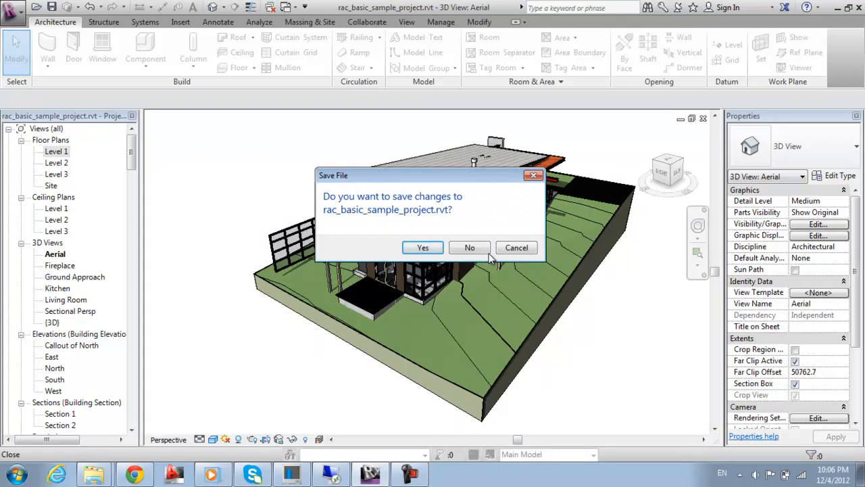
click(516, 248)
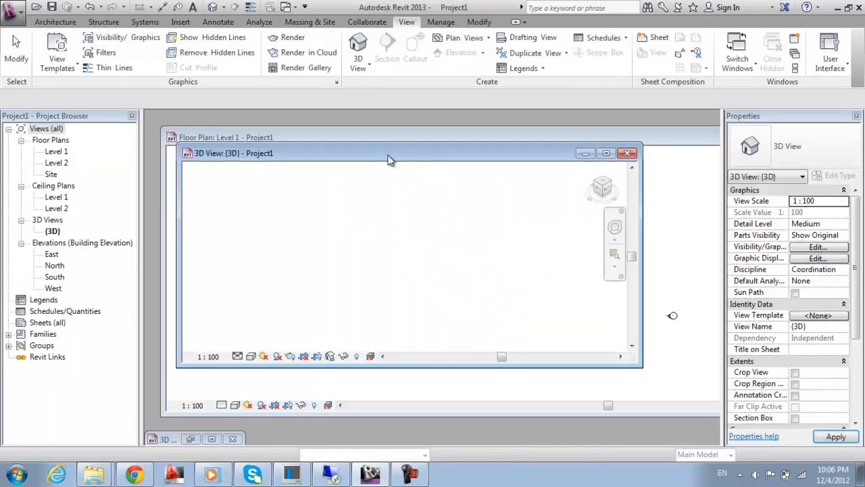
Step: Maximize the 3D view of Project1 and collapse the Floor Plans, Ceiling Plans and 3D Views categories in the view tree
double_click(390, 155)
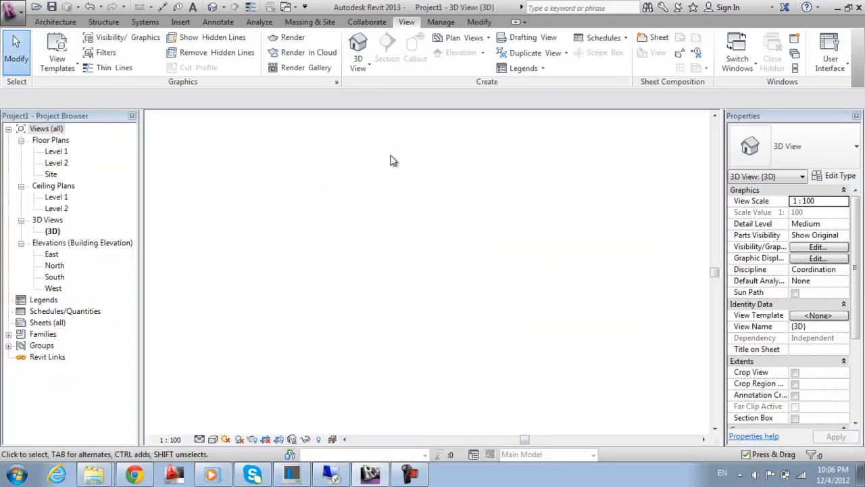
click(57, 151)
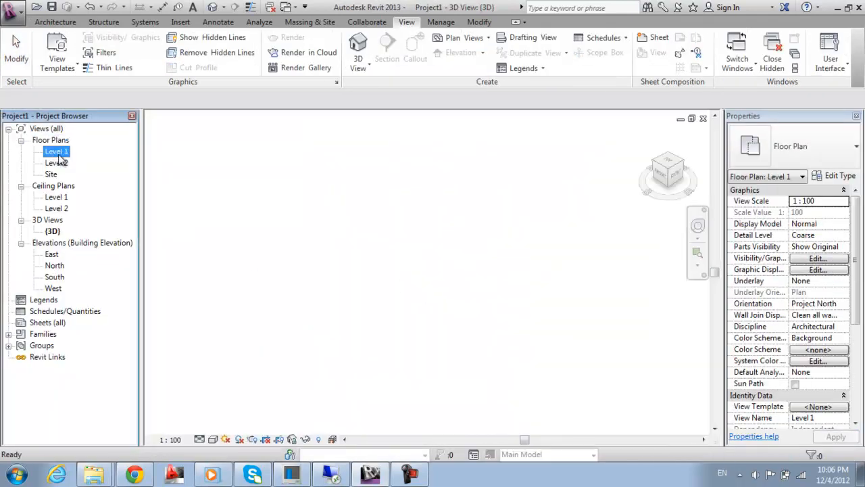
click(21, 141)
click(21, 152)
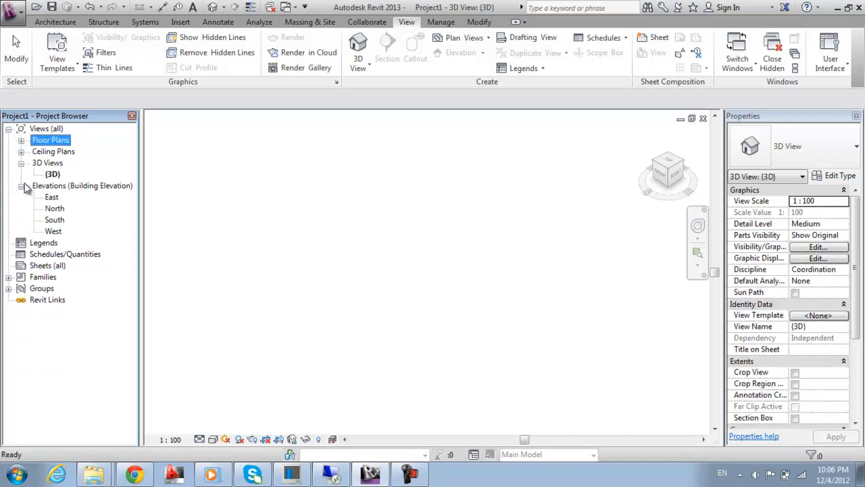
click(21, 165)
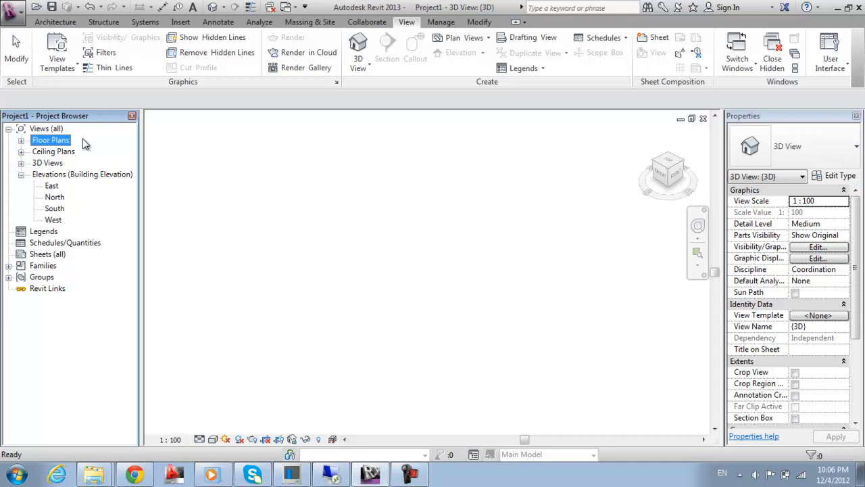
Step: Expand the Floor Plans category and look through its Level 2, Site and Level 1 entries, ending on Level 1
click(21, 141)
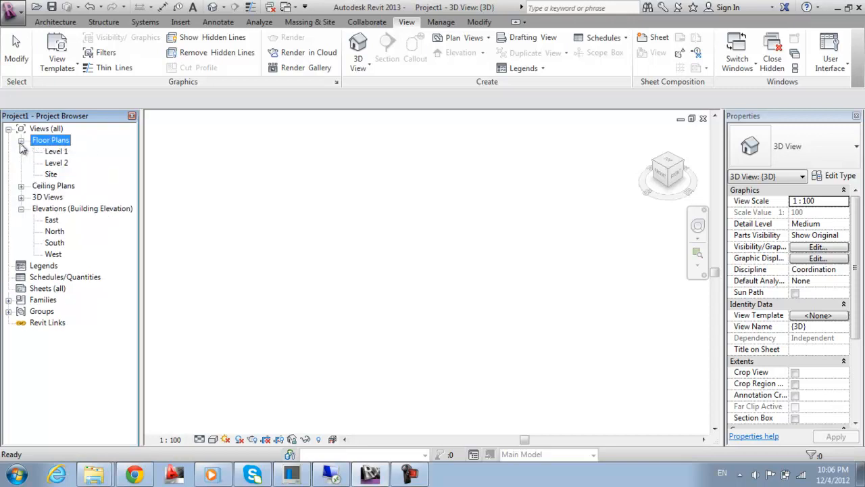
click(53, 163)
click(50, 174)
click(56, 163)
click(60, 152)
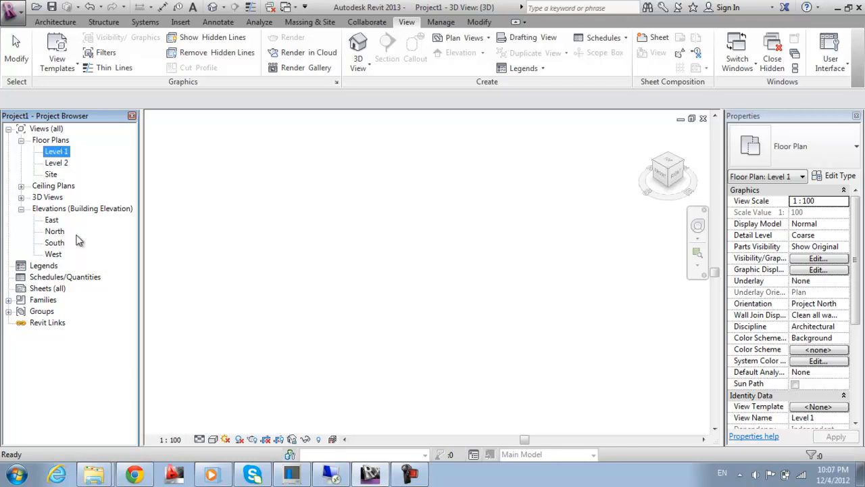
Step: Open the South building elevation
click(54, 244)
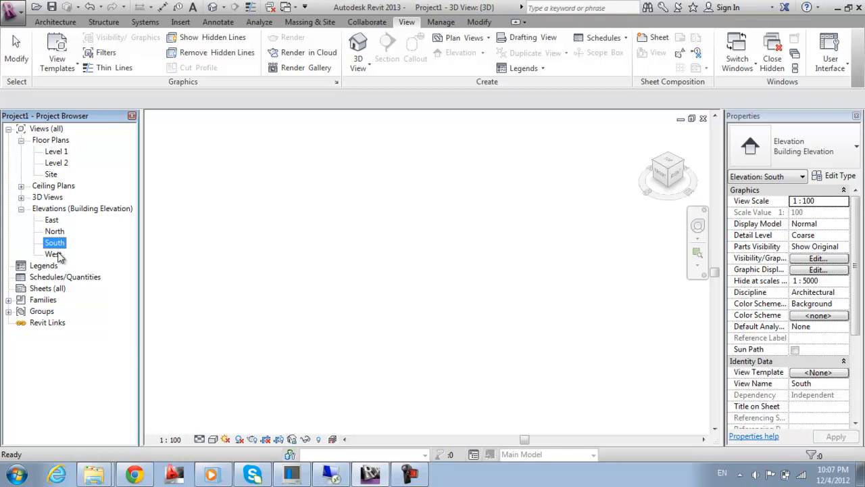
double_click(60, 246)
scroll(566, 365, down, 2)
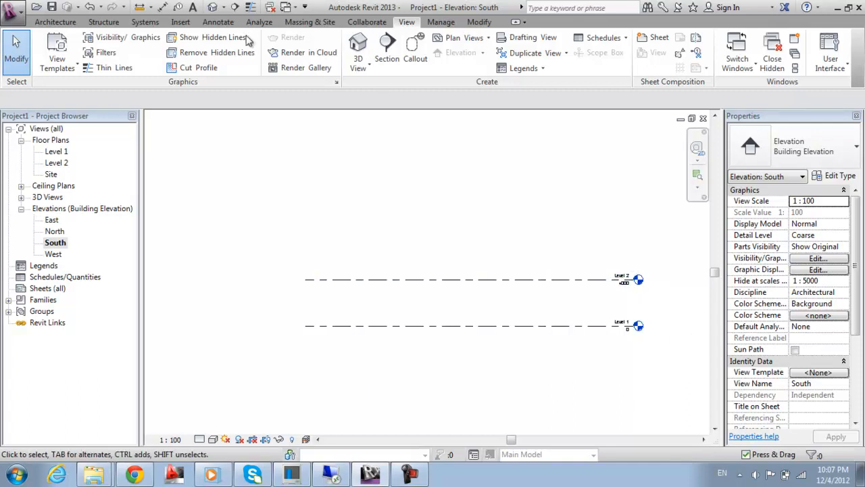
Step: Draw two new levels above Level 2, at elevations of about 8700 and 12100
click(56, 22)
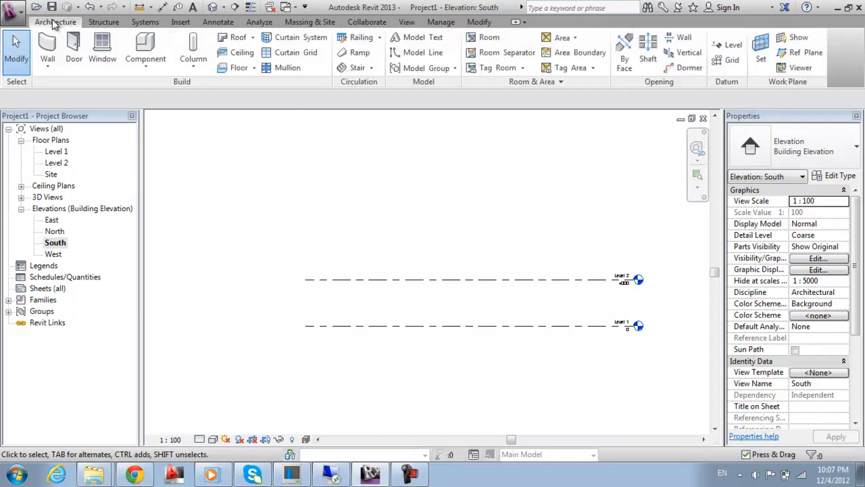
click(735, 46)
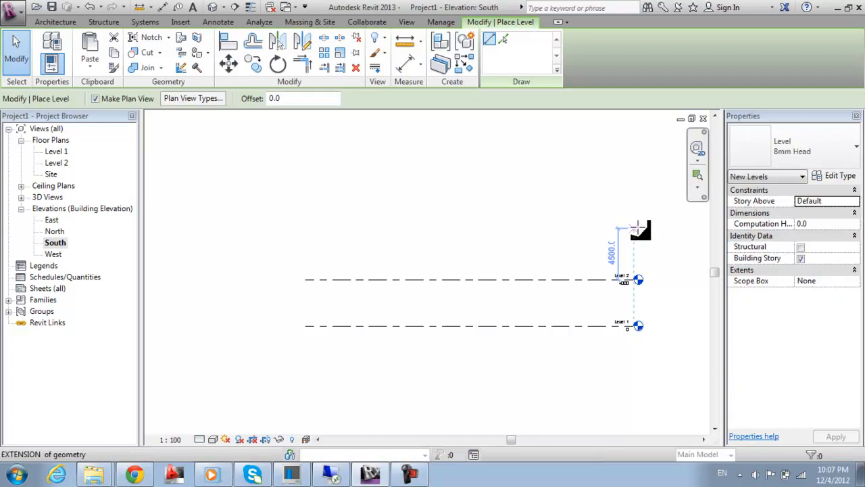
click(634, 226)
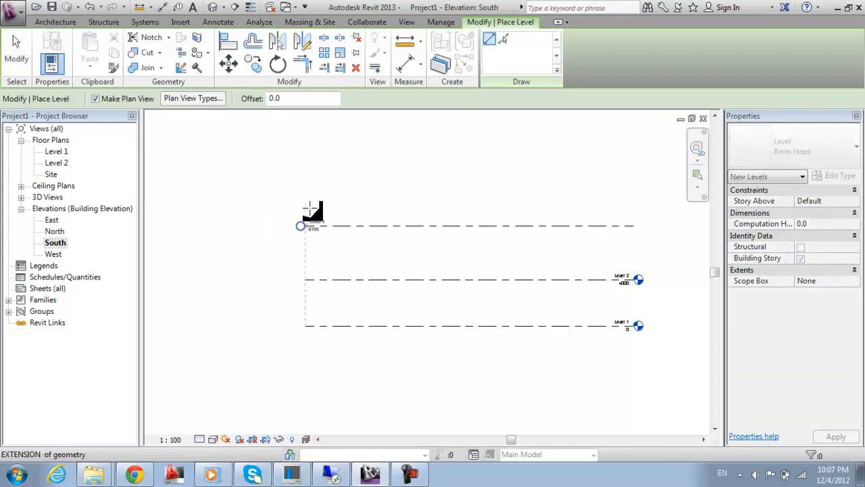
click(300, 226)
click(638, 186)
click(300, 155)
Step: Draw two more levels above Level 4, at elevations of about 16600 and 20700, and finish placing levels
click(310, 135)
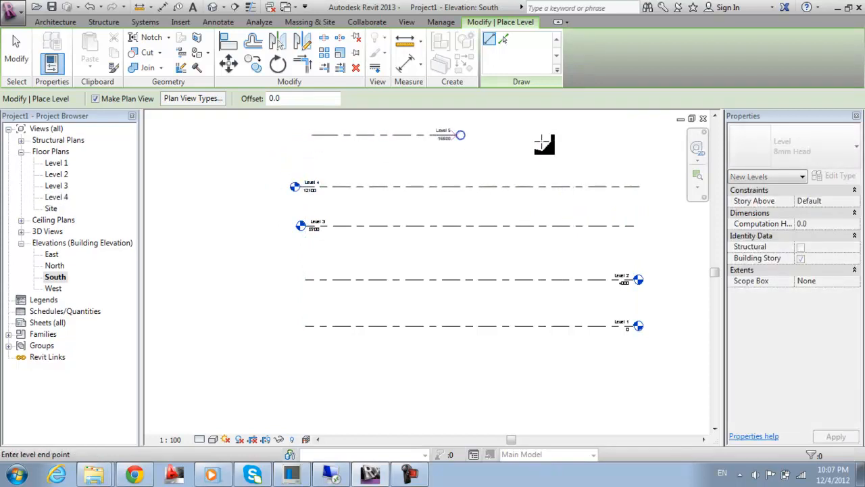
click(588, 135)
middle_drag(637, 174, 616, 365)
click(576, 278)
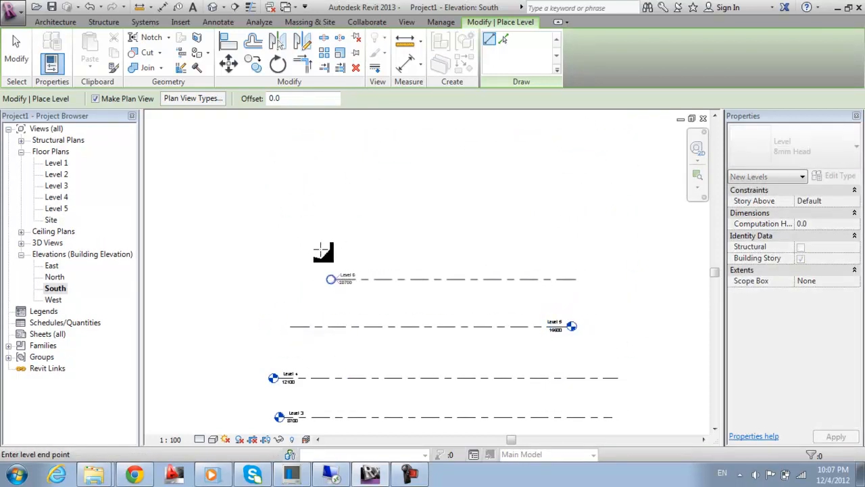
click(301, 251)
middle_drag(525, 282, 545, 120)
key(Escape)
key(Escape)
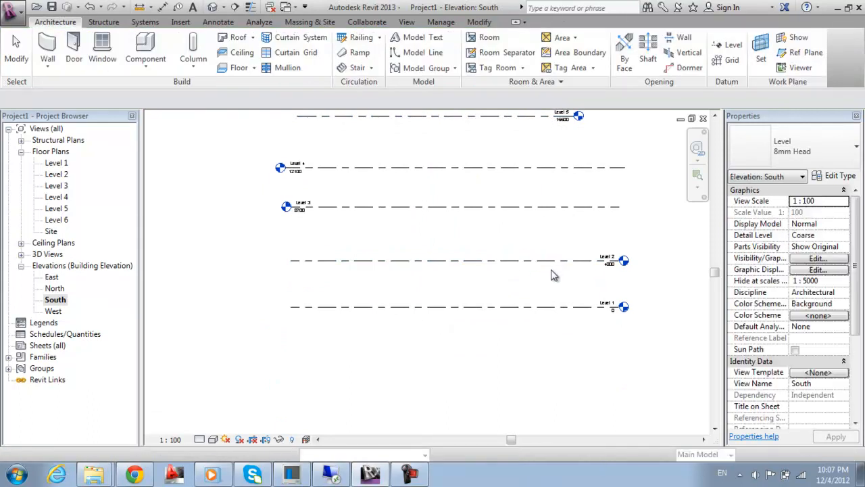
Step: Set the distance between Level 2 and Level 3 to 4000 by moving Level 3
click(521, 209)
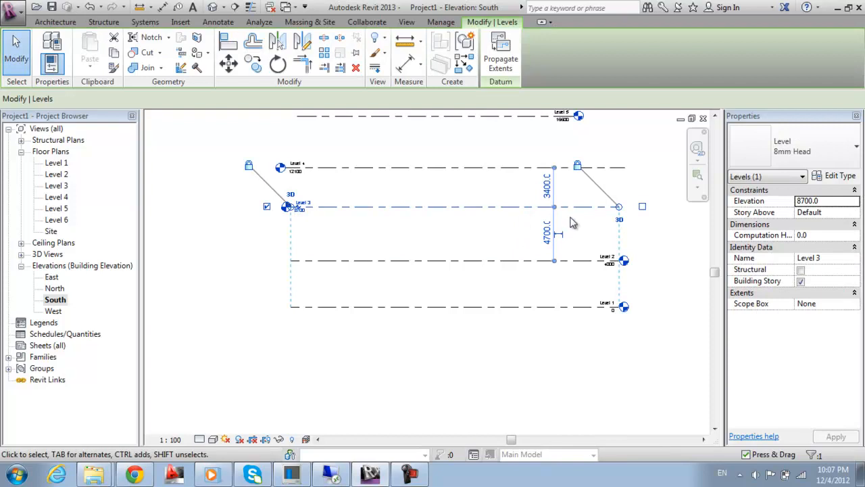
click(547, 233)
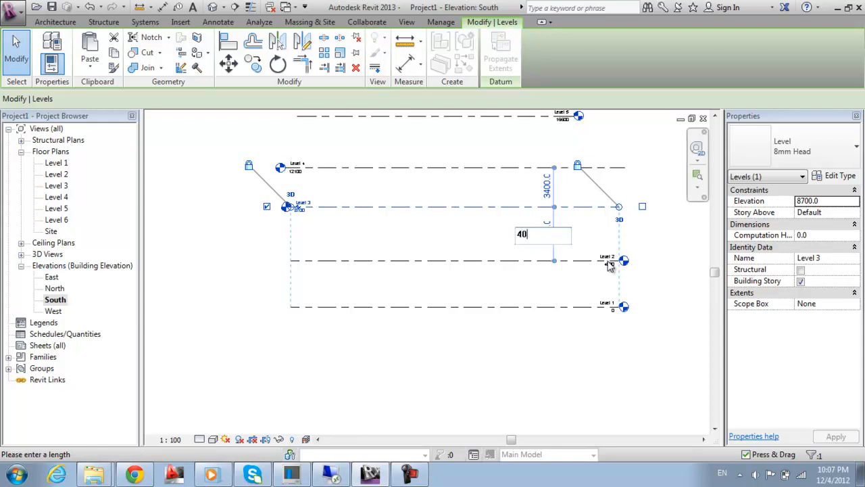
key(Return)
click(468, 177)
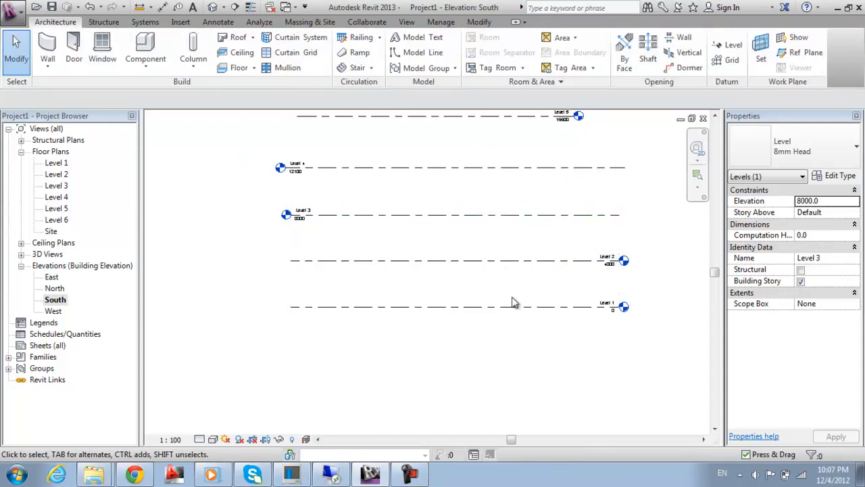
Step: Check Level 2's spacing and set Level 4 to 4000 above Level 3
click(554, 261)
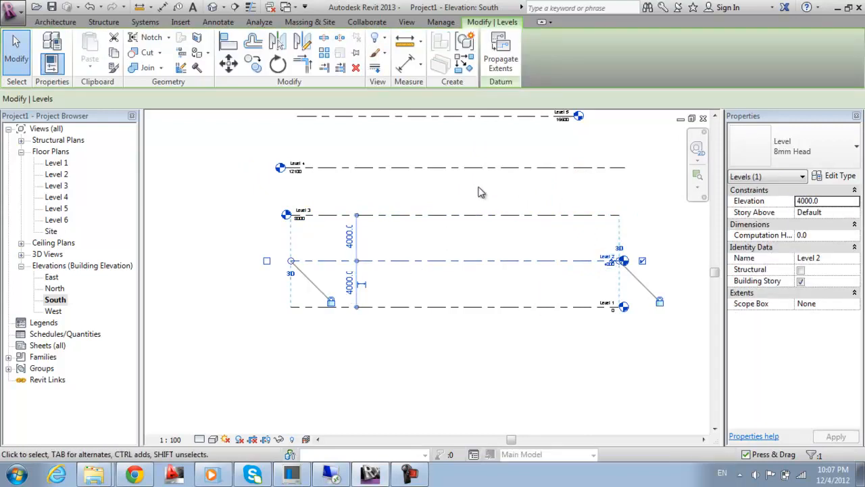
click(497, 167)
click(551, 191)
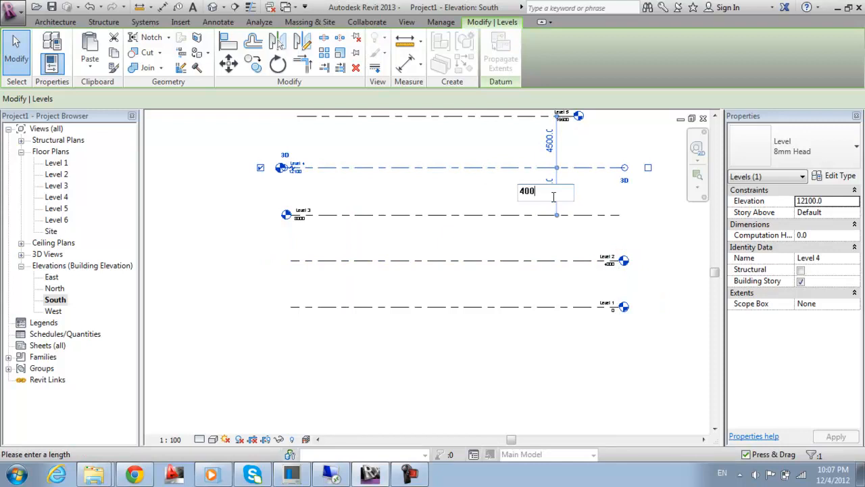
key(Return)
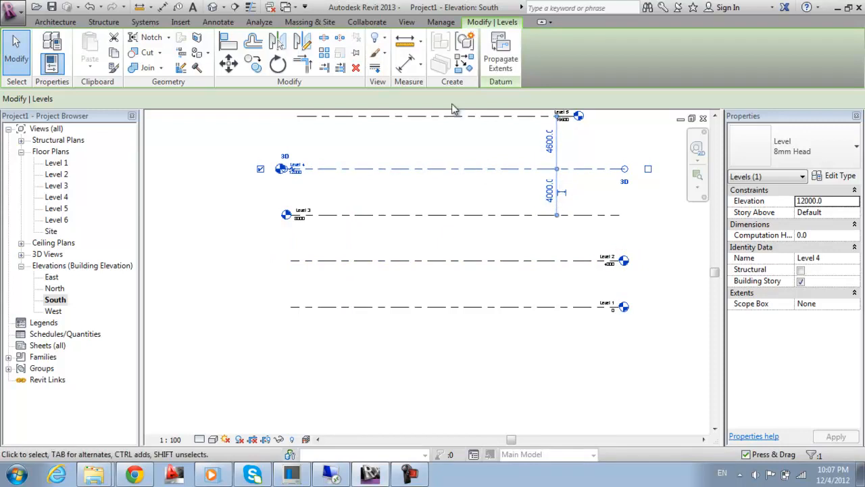
click(473, 142)
Step: Set Level 5 to 4000 above Level 4
middle_drag(463, 144, 442, 270)
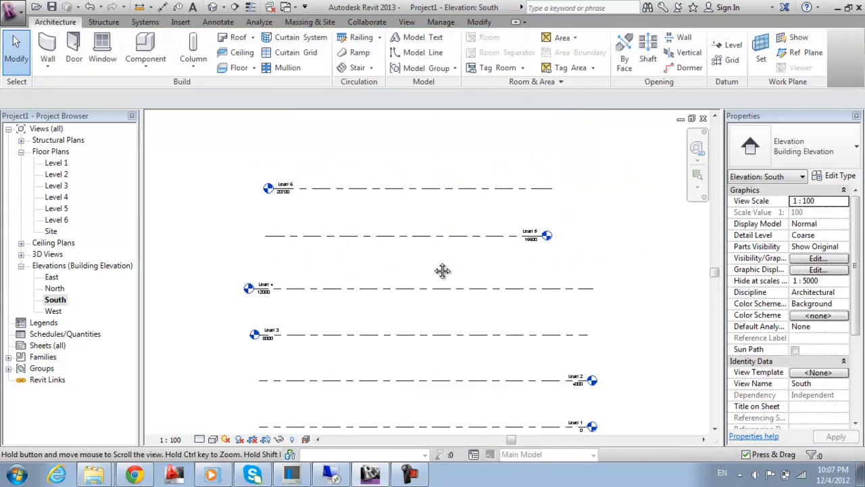
click(478, 236)
click(313, 262)
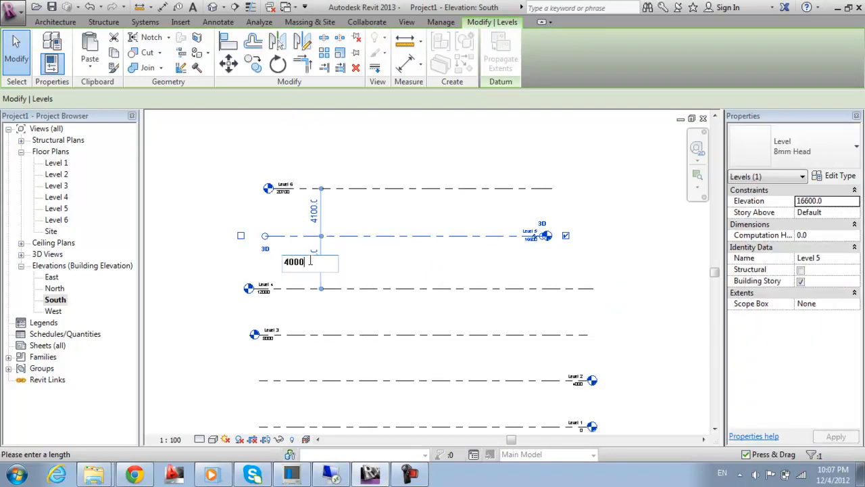
key(Return)
click(349, 204)
Step: Set Level 6 to 4000 above Level 5
click(334, 188)
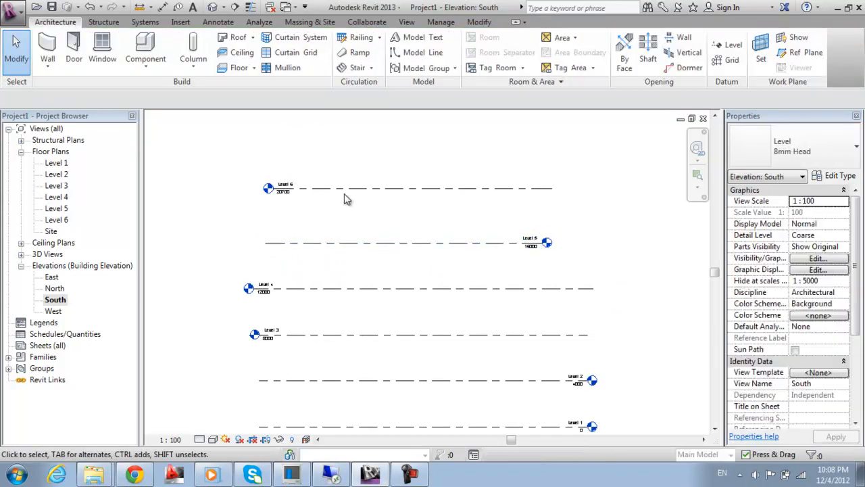
click(489, 215)
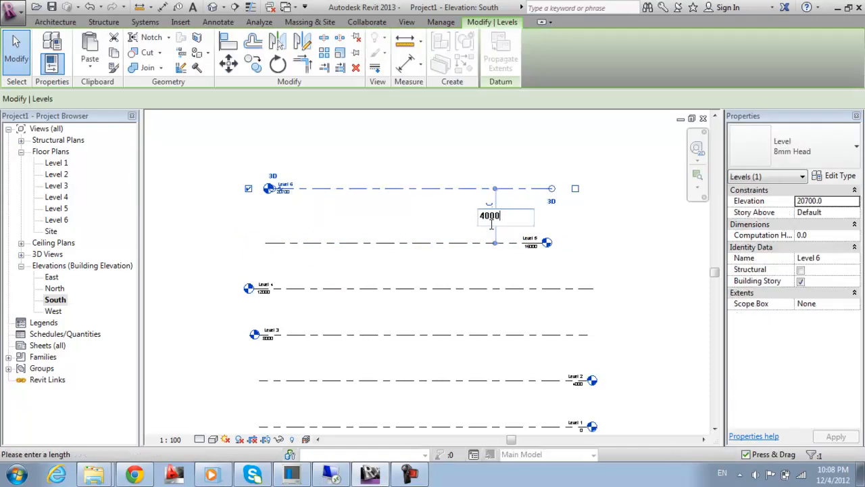
text(4000)
key(Return)
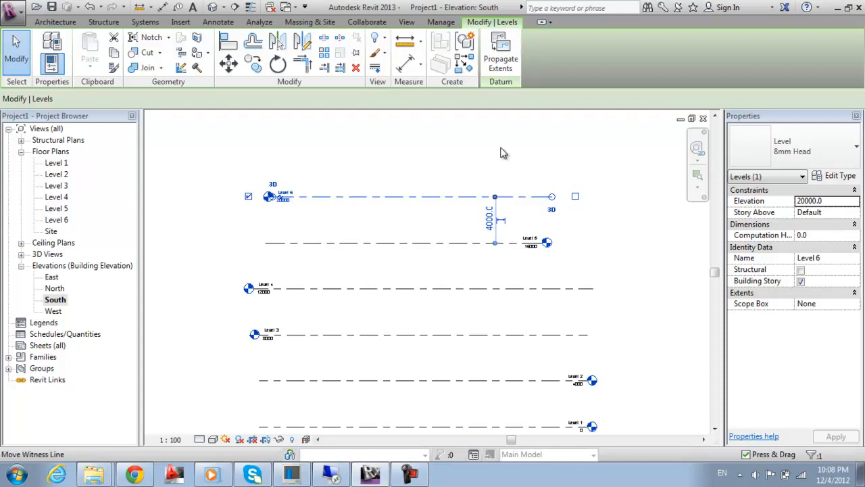
click(613, 246)
Step: Extend the right end of the Level 6 line to line up with the right end of Level 4
click(531, 198)
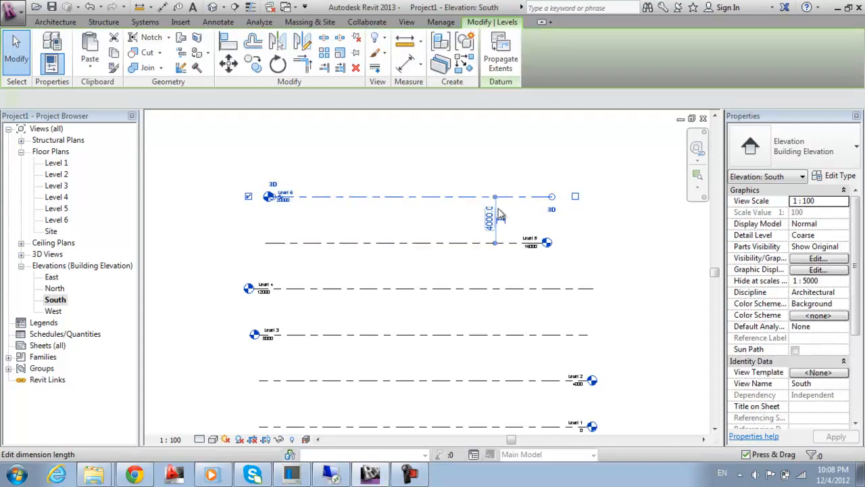
scroll(483, 269, up, 1)
middle_drag(483, 268, 473, 243)
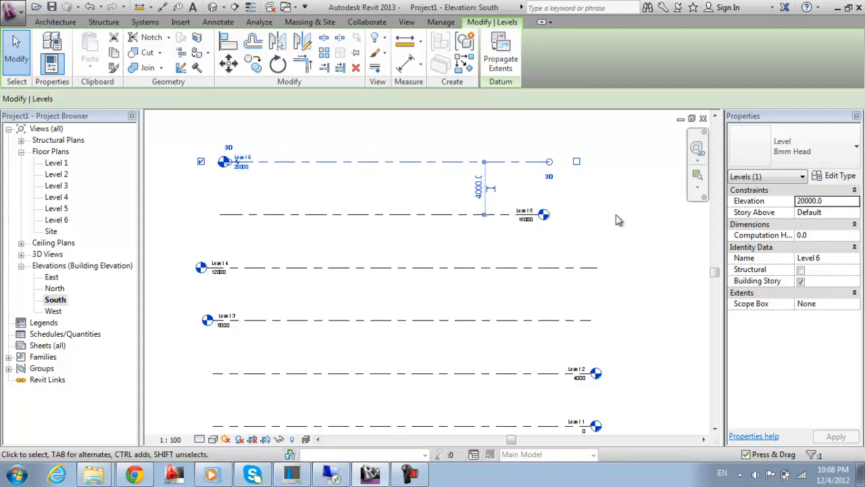
drag(549, 161, 596, 161)
click(576, 205)
click(523, 162)
click(594, 190)
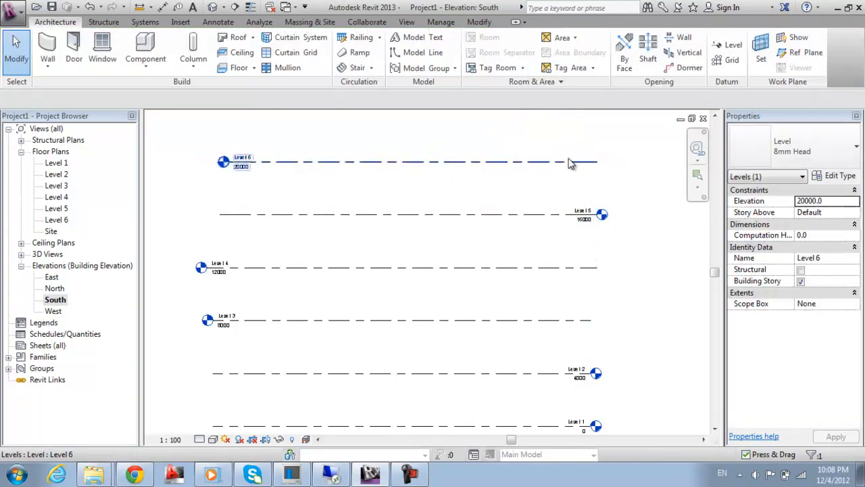
Step: Pull Level 6's right end in to align with Levels 1 to 3, and check the alignment of Levels 4 and 5
click(570, 162)
mouse_move(597, 162)
mouse_down()
mouse_move(574, 166)
mouse_move(592, 163)
mouse_up()
click(574, 267)
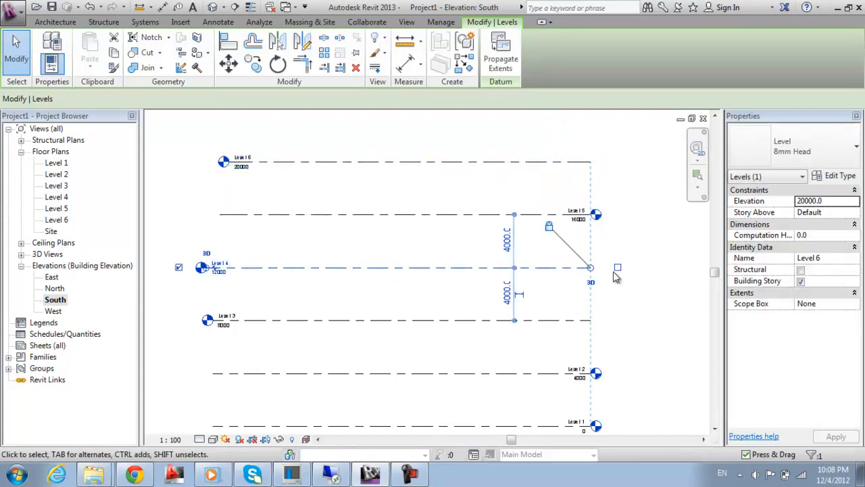
click(603, 245)
click(580, 215)
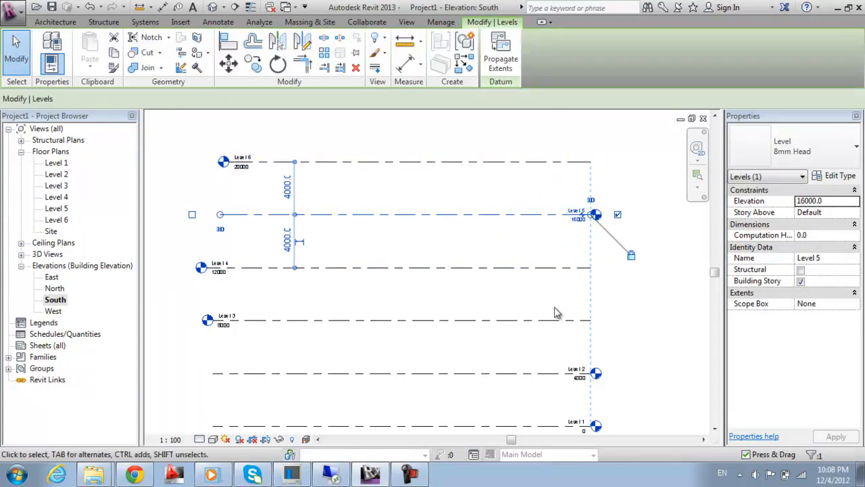
Step: Extend the left end of the Level 2 line to align with the left end of Level 4
middle_drag(672, 392, 613, 309)
scroll(655, 261, down, 3)
scroll(611, 308, up, 1)
click(332, 313)
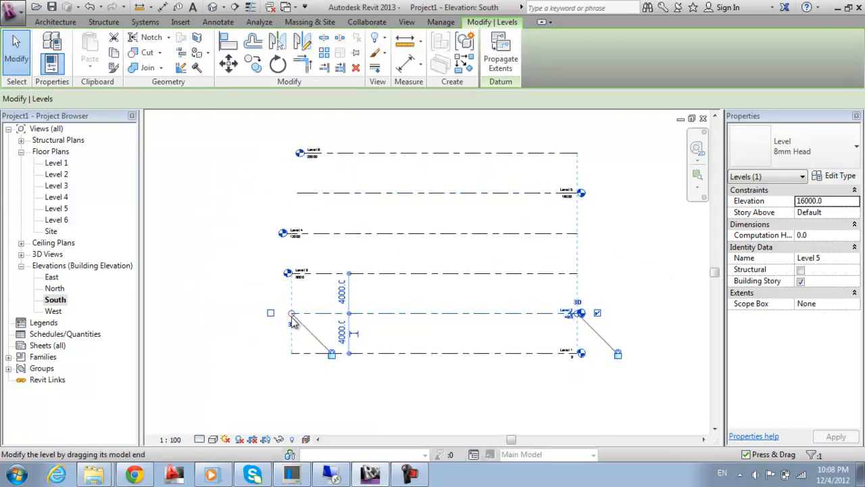
mouse_move(291, 315)
mouse_down()
mouse_move(273, 313)
mouse_move(303, 311)
mouse_move(286, 311)
mouse_up()
Step: Extend the left ends of Levels 5 and 6 to align with the levels below
click(358, 184)
click(309, 194)
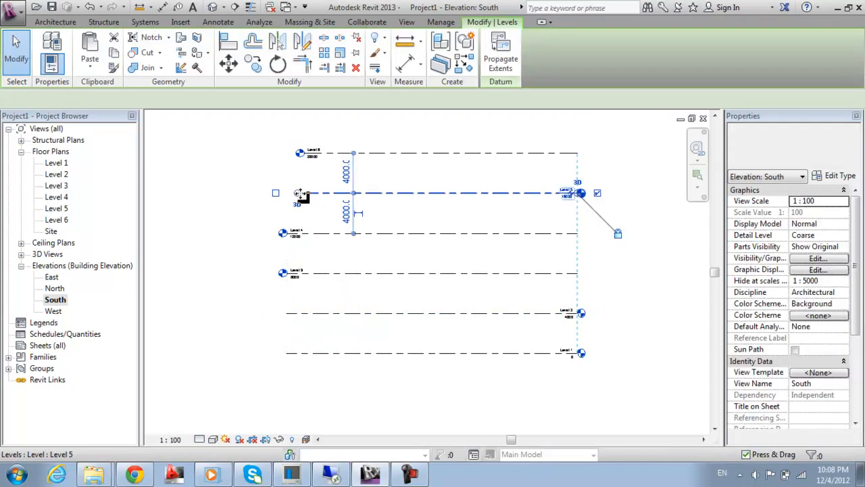
mouse_move(298, 193)
mouse_down()
mouse_move(279, 194)
mouse_move(288, 193)
mouse_up()
click(307, 155)
drag(304, 156, 287, 154)
click(344, 139)
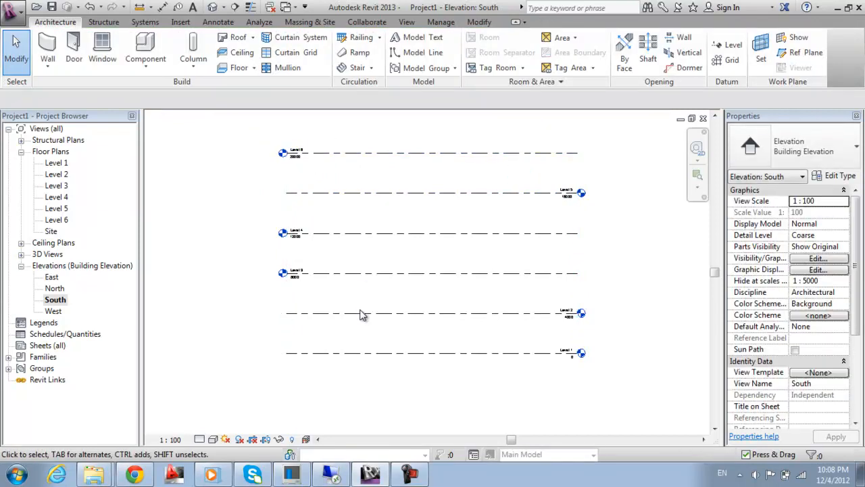
Step: Examine the level heads and show the bubble at the left end of Level 5
middle_drag(629, 181, 611, 184)
scroll(286, 164, up, 1)
middle_drag(286, 163, 304, 189)
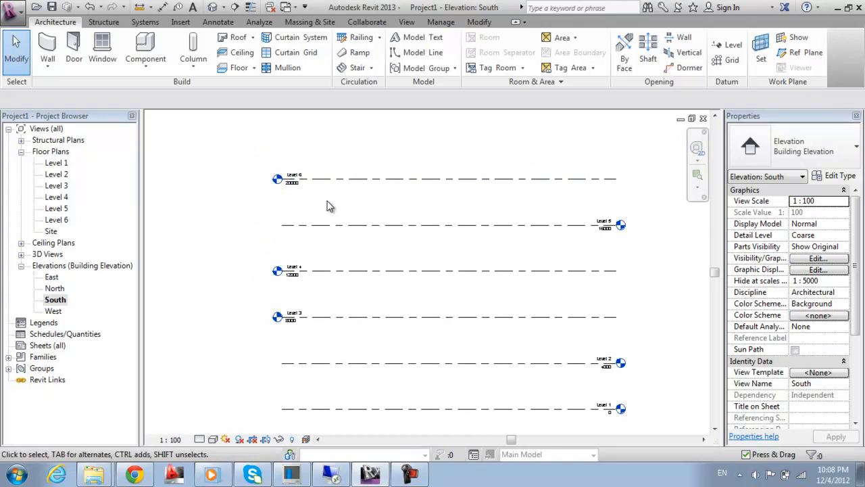
scroll(306, 189, up, 4)
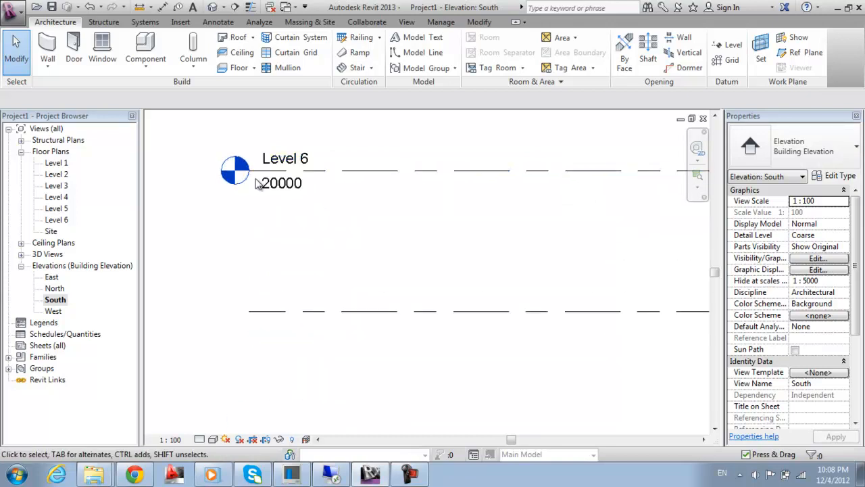
scroll(279, 249, down, 4)
middle_drag(323, 312, 291, 249)
click(270, 248)
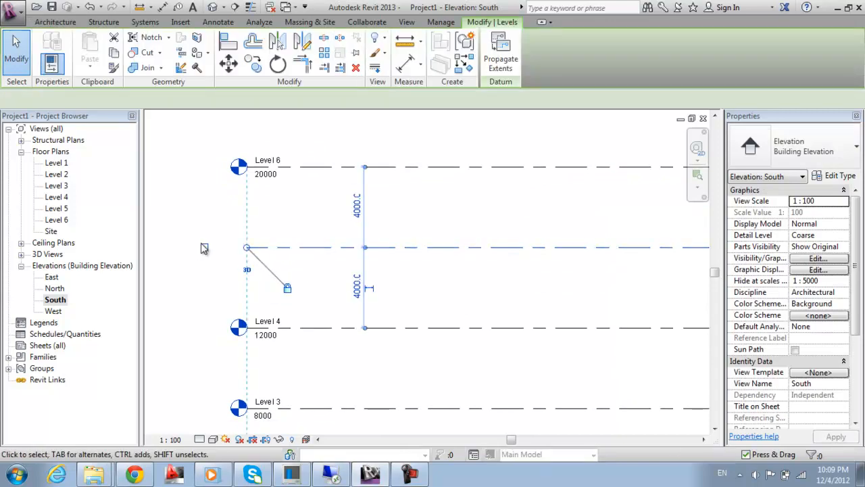
click(200, 251)
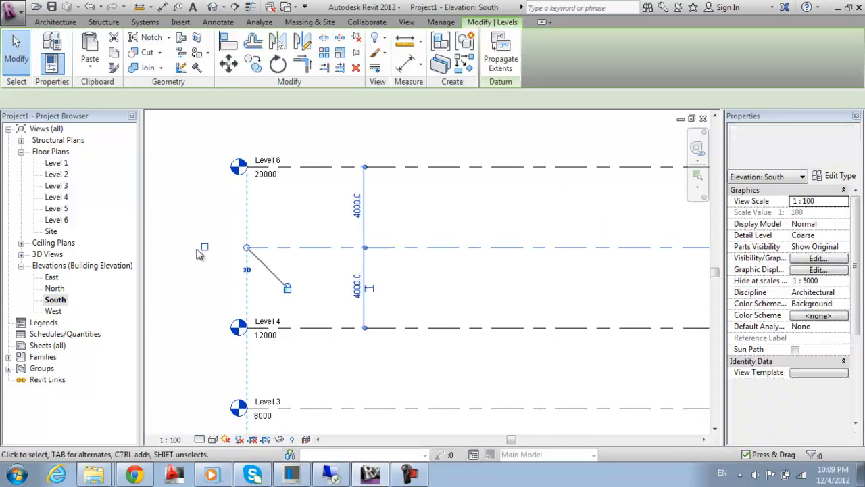
click(205, 247)
Step: Show the bubble at the left end of Level 2
middle_drag(309, 329, 336, 166)
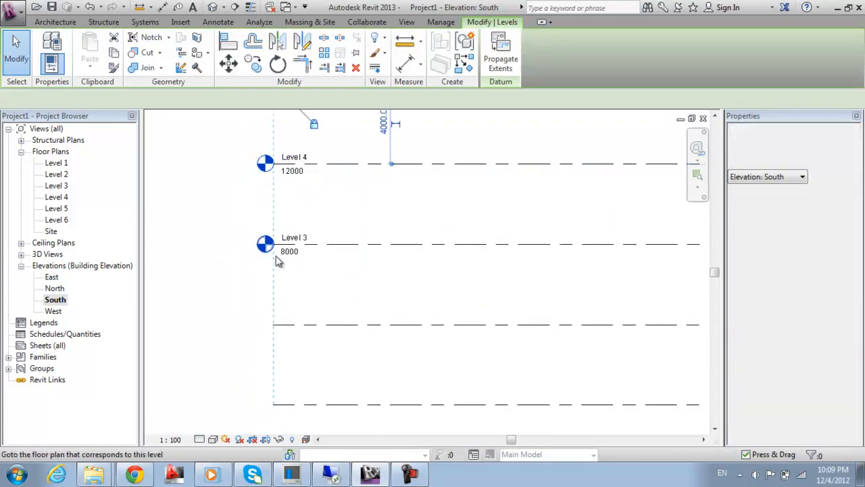
click(286, 325)
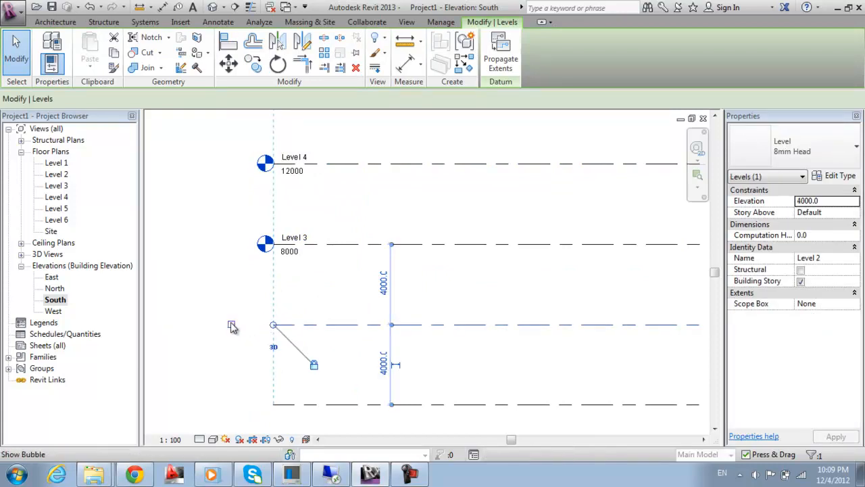
click(231, 325)
Step: Turn on Symbol at End 1 Default in the 8mm Head level type so bubbles appear at both ends
scroll(373, 321, down, 3)
middle_drag(398, 367, 311, 343)
scroll(345, 338, down, 3)
middle_drag(438, 277, 432, 278)
scroll(467, 166, up, 2)
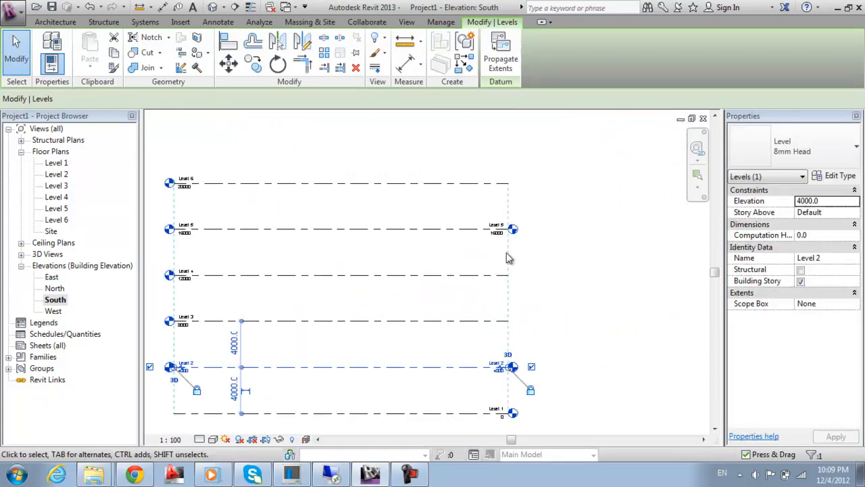
click(482, 184)
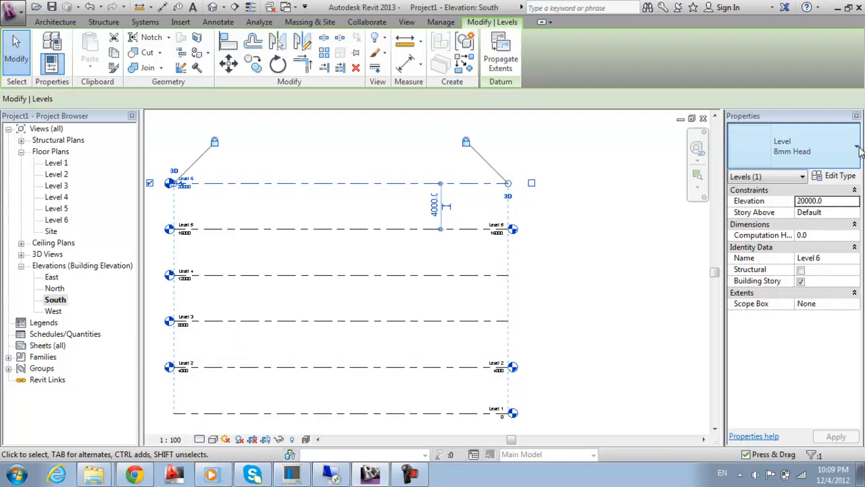
click(835, 176)
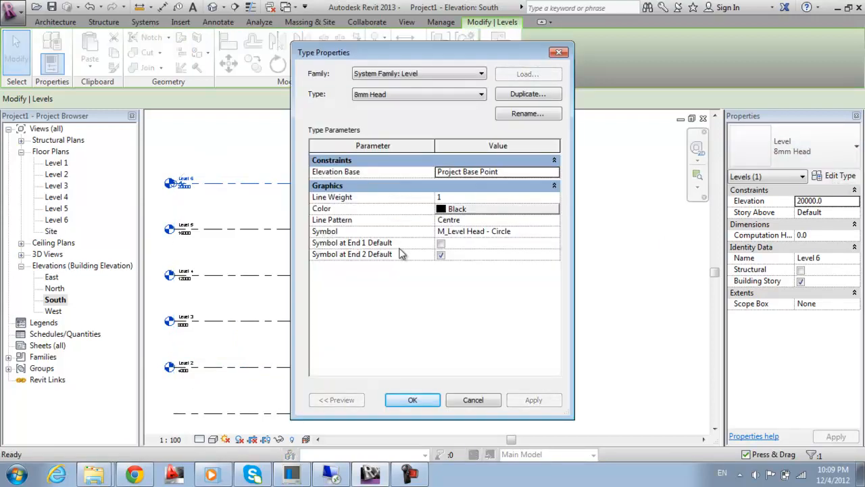
click(440, 244)
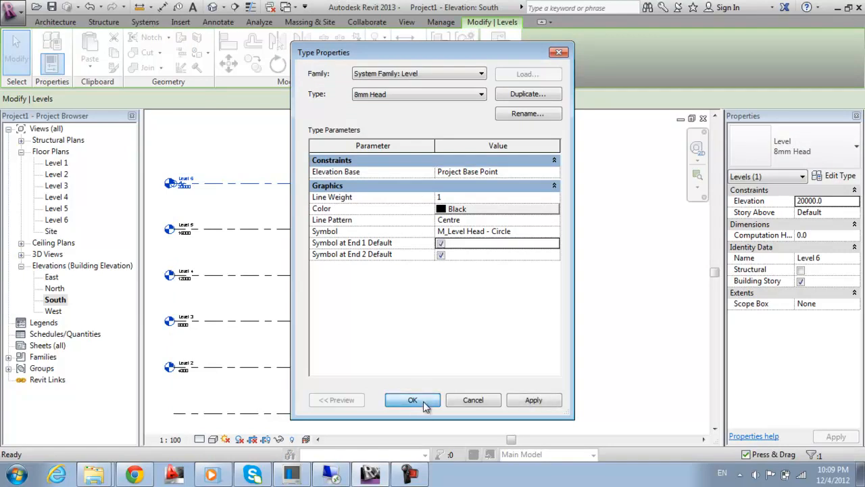
click(425, 404)
key(z)
key(f)
scroll(577, 228, down, 2)
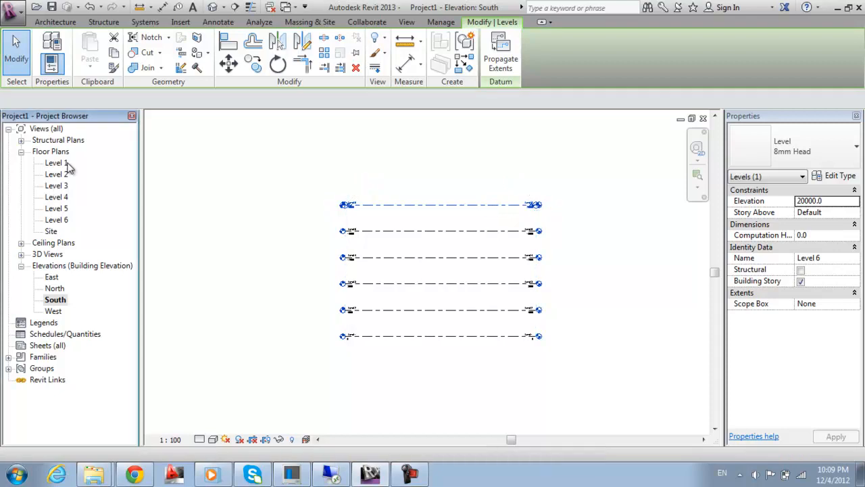
Step: Rename Level 1 as _01-basement and rename its corresponding views
click(59, 173)
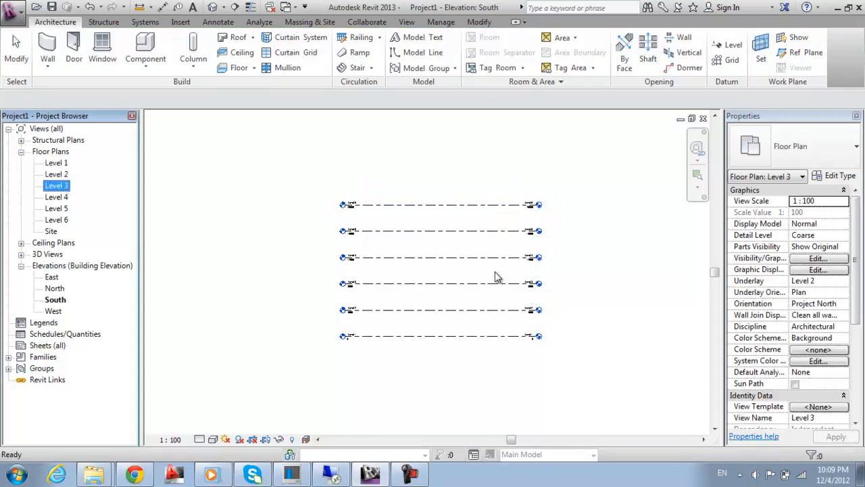
scroll(521, 319, up, 4)
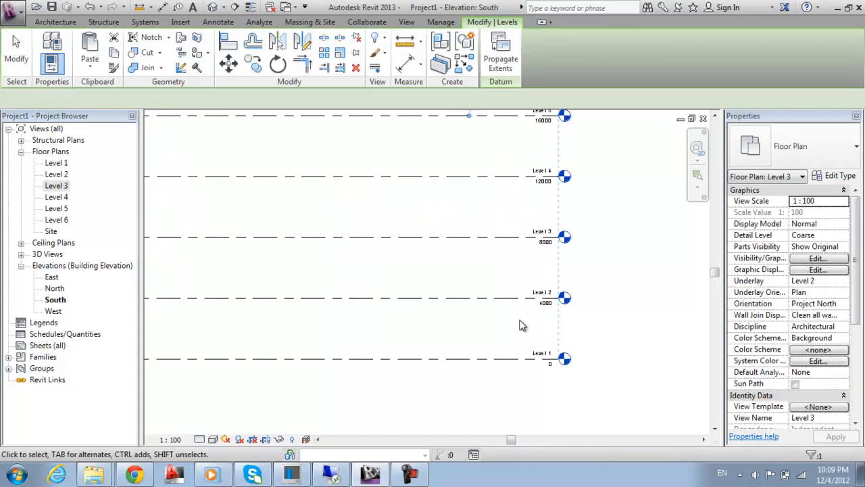
middle_drag(558, 330, 513, 289)
scroll(500, 244, up, 1)
middle_drag(520, 375, 531, 184)
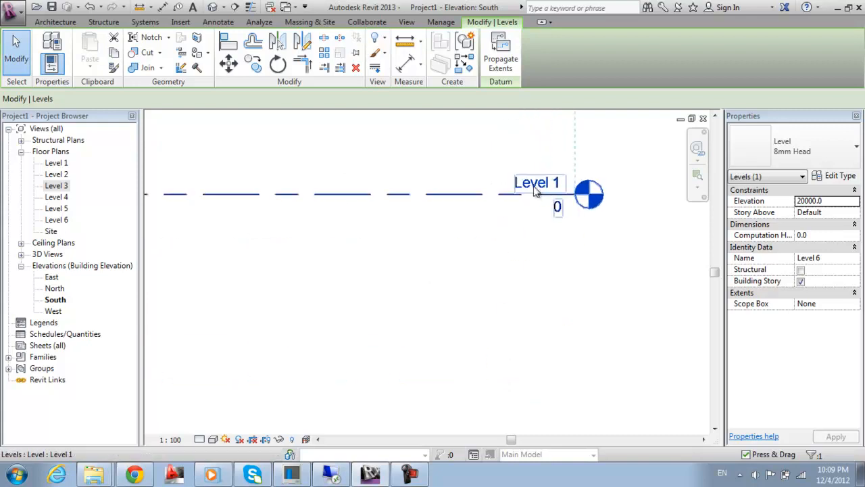
click(545, 192)
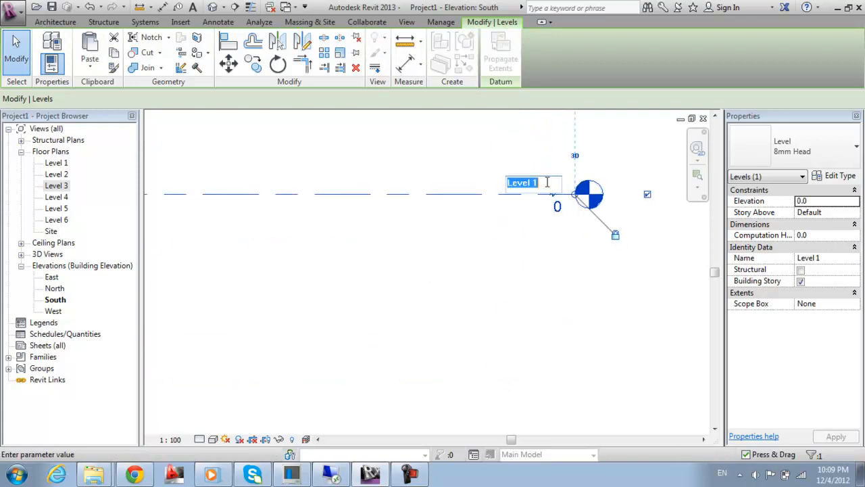
text(Bsw)
key(BackSpace)
text(ement)
key(BackSpace)
key(BackSpace)
key(BackSpace)
key(BackSpace)
key(BackSpace)
key(BackSpace)
key(BackSpace)
key(BackSpace)
text(_01-basement)
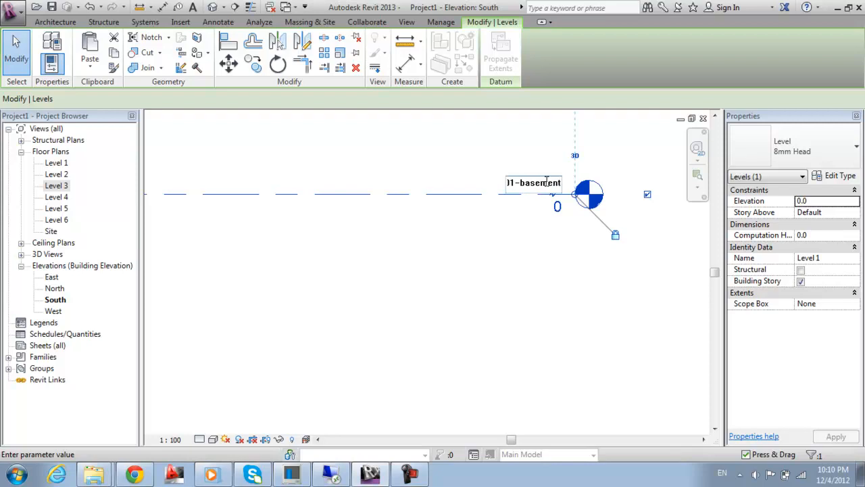
click(525, 275)
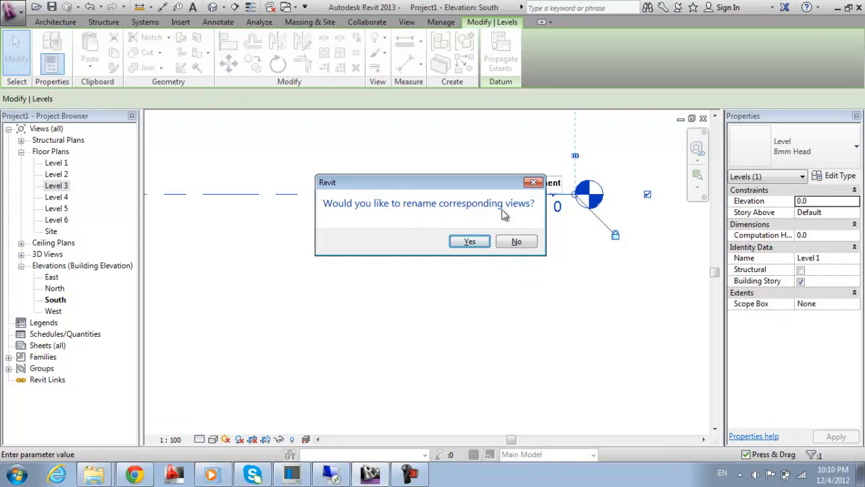
click(475, 243)
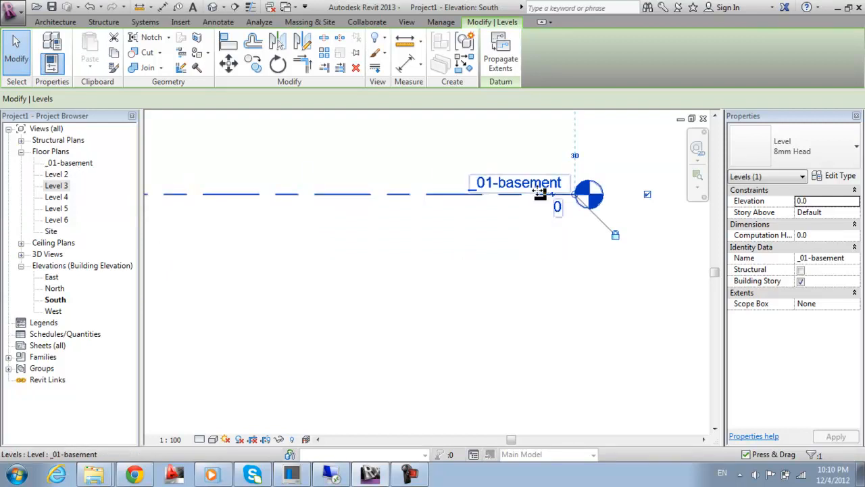
Step: Rename Level 2 at elevation 4000 as 00-Ground floor together with its corresponding views
scroll(539, 205, up, 3)
middle_drag(540, 206, 547, 430)
scroll(538, 364, down, 2)
click(553, 231)
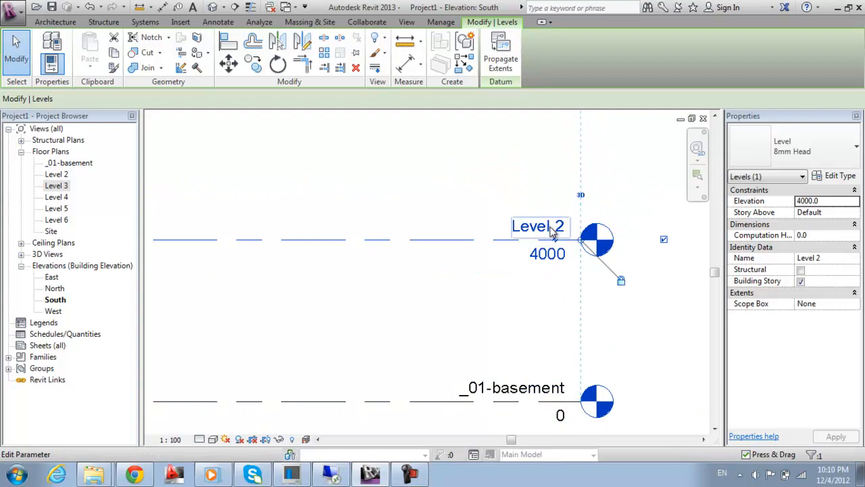
click(552, 229)
text(00-Gor)
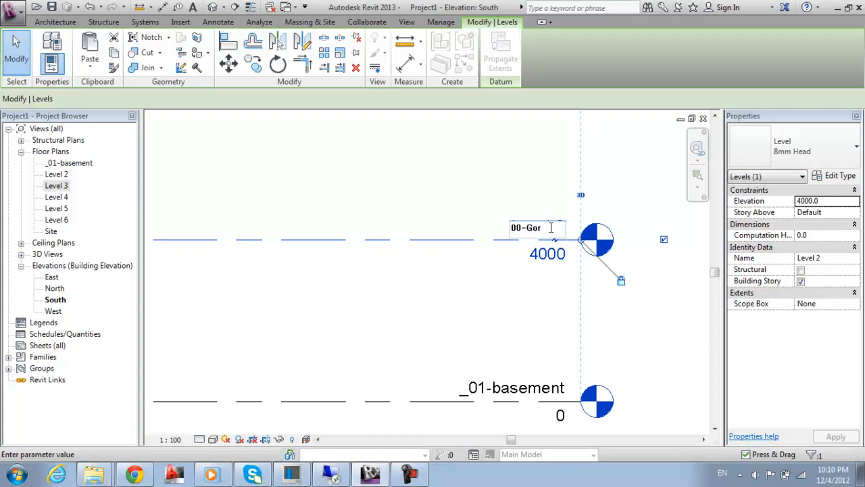
key(BackSpace)
text(u)
key(BackSpace)
text(round)
key(BackSpace)
key(BackSpace)
key(BackSpace)
key(BackSpace)
key(BackSpace)
key(BackSpace)
text(round f)
text(loor)
key(Return)
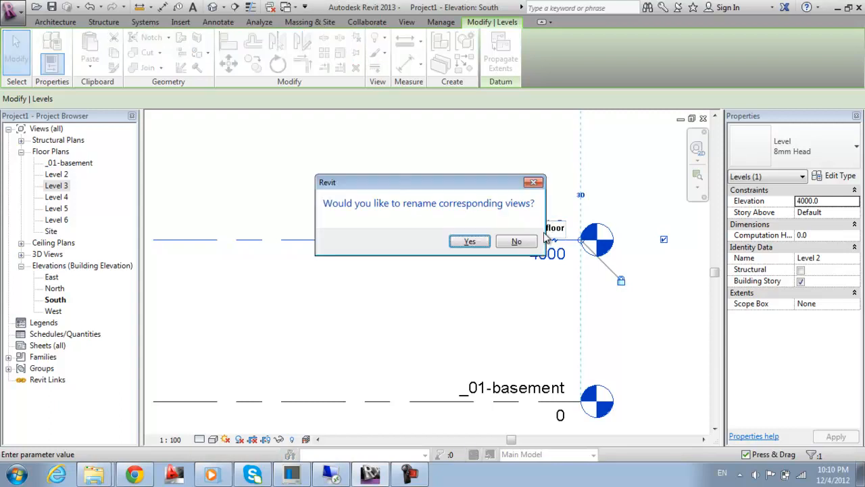
key(Return)
Step: Rename the Level 3 floor plan as 01-First Floor, along with its corresponding level and views
scroll(456, 270, down, 2)
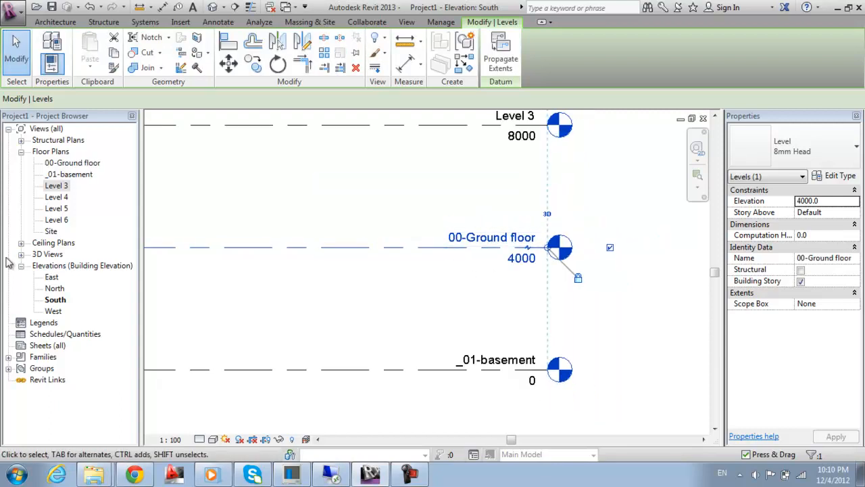
click(77, 175)
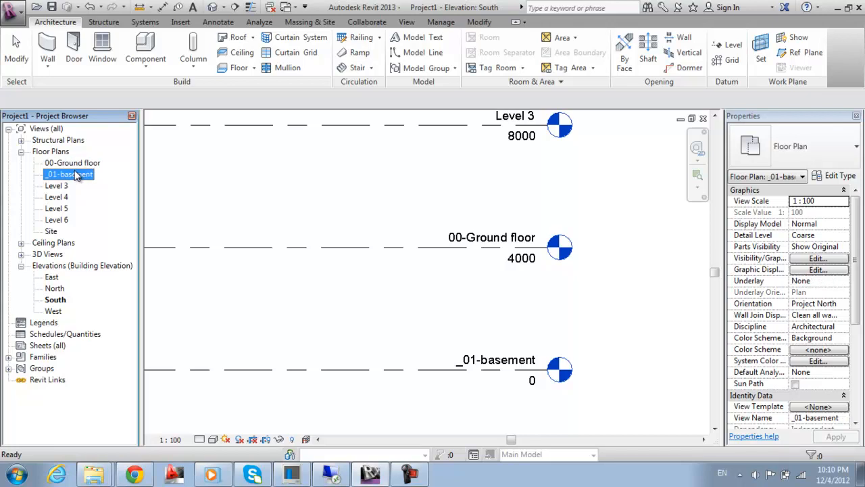
click(77, 175)
click(65, 186)
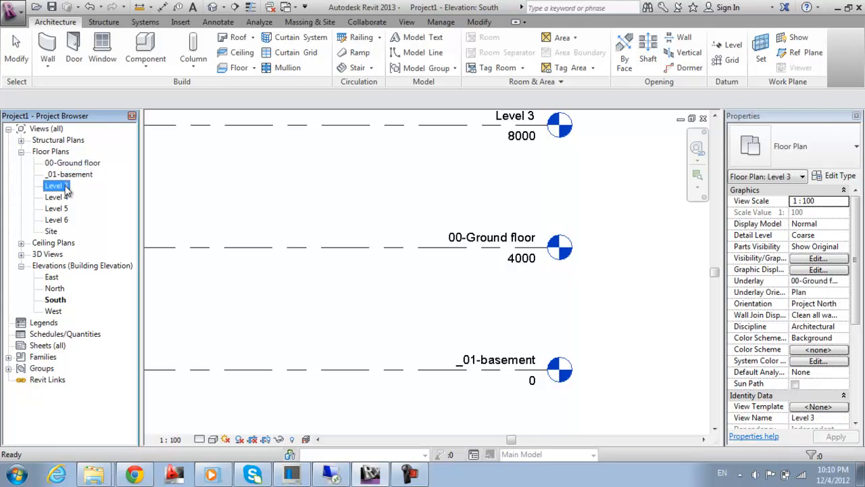
right_click(55, 183)
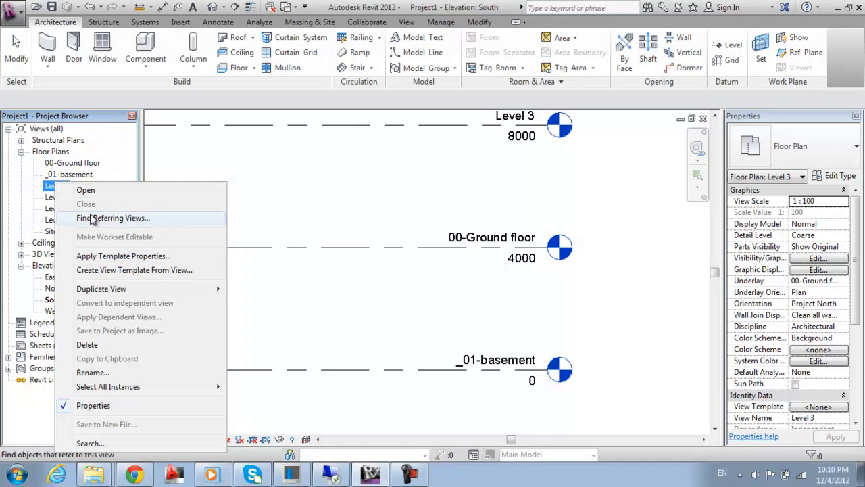
click(111, 376)
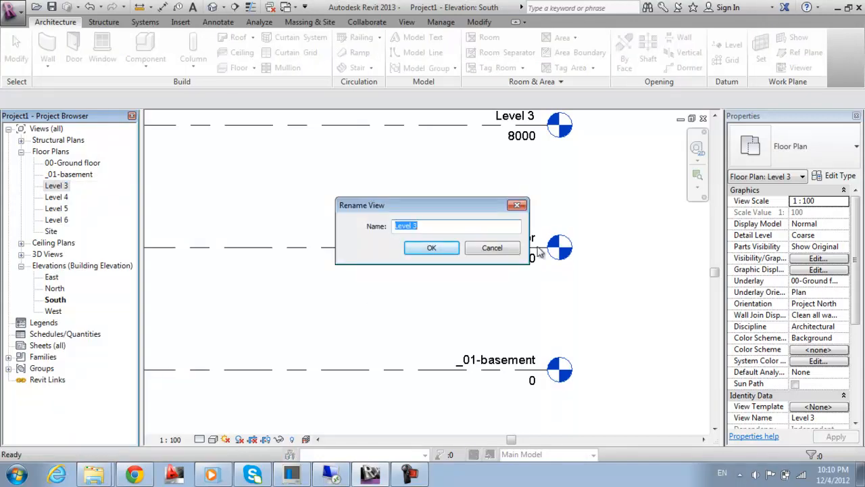
text(01-First Floorr)
key(Return)
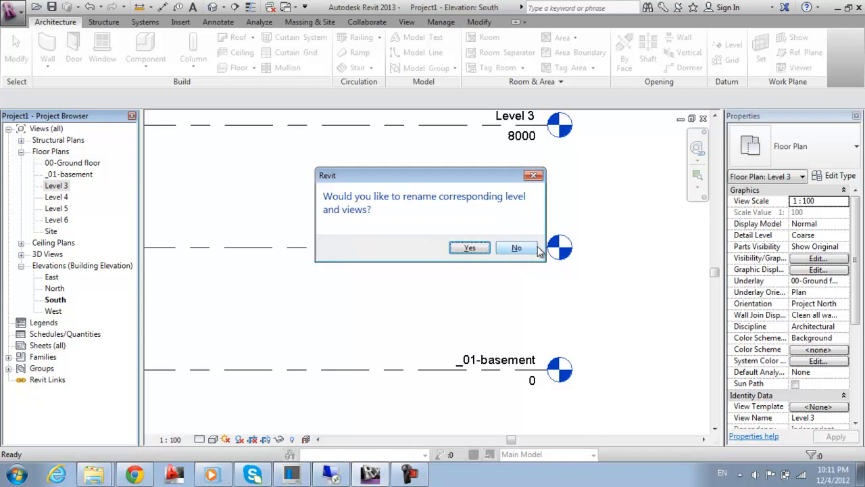
key(Return)
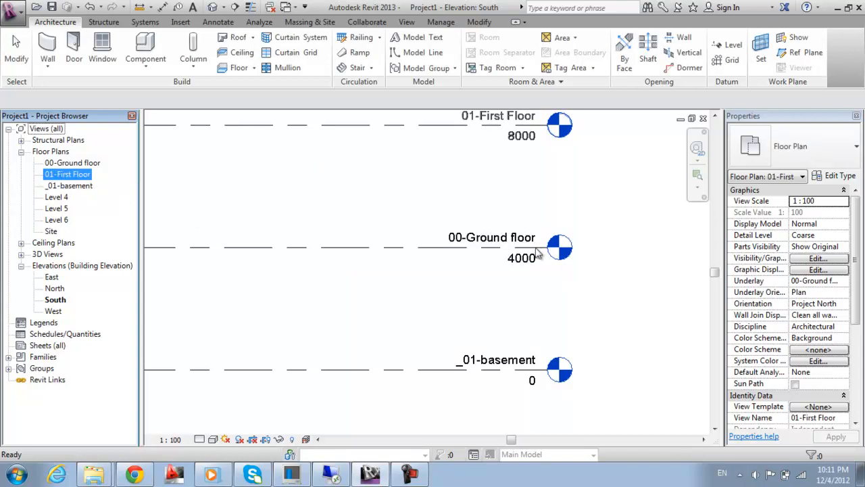
Step: Rename Level 4 at elevation 12000 as 02-Second Floor, including its corresponding views
click(515, 140)
middle_drag(515, 142, 523, 248)
middle_drag(483, 227, 470, 427)
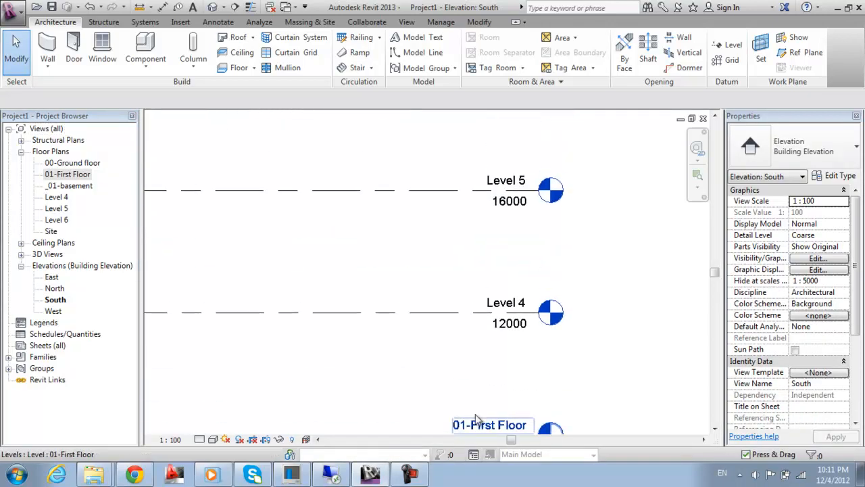
scroll(481, 337, up, 2)
click(534, 295)
click(534, 296)
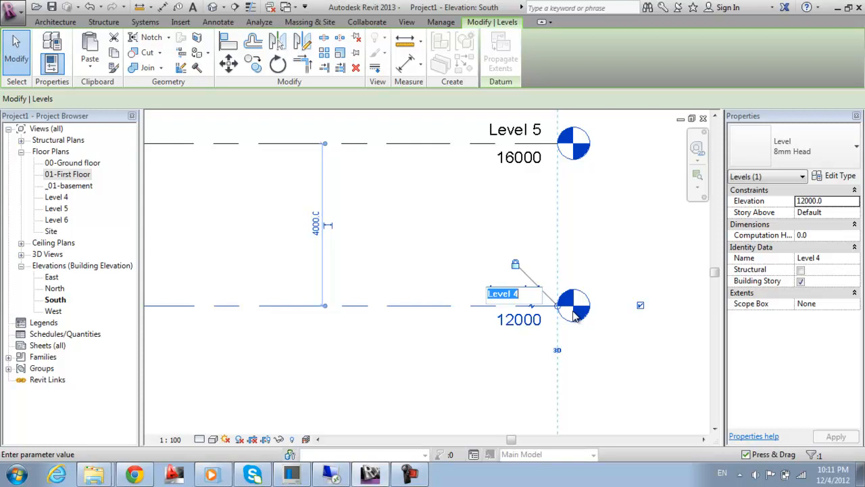
click(83, 196)
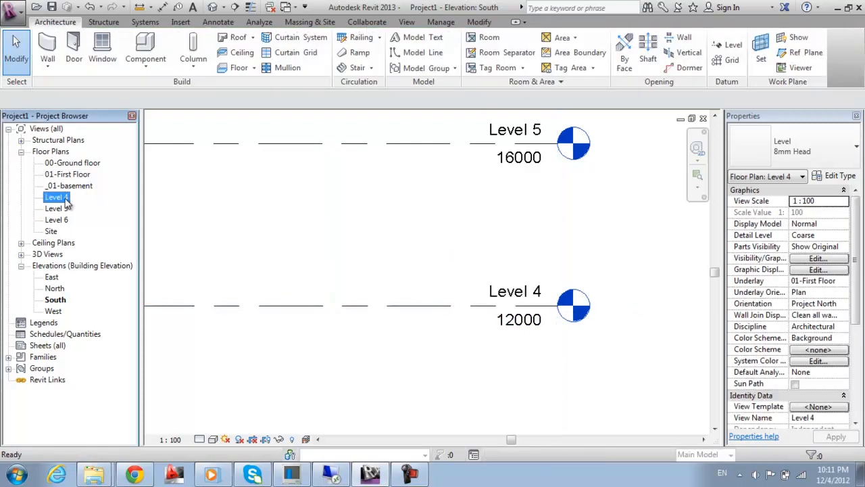
double_click(517, 293)
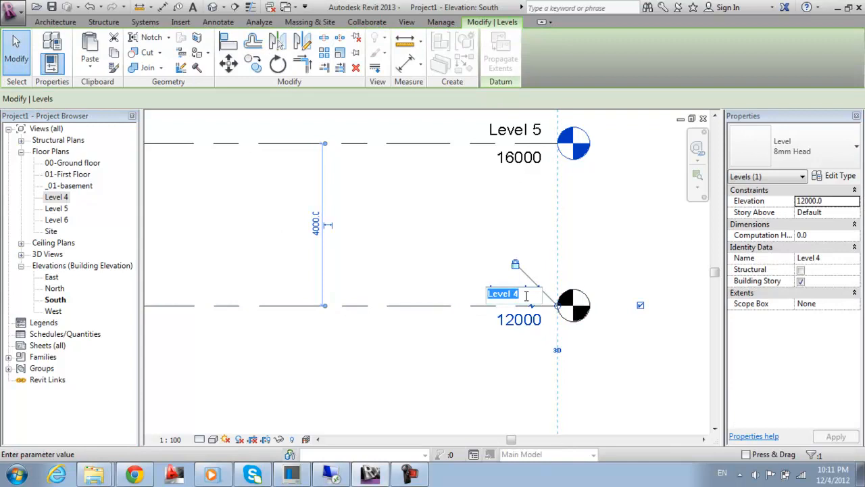
text(02-Secon)
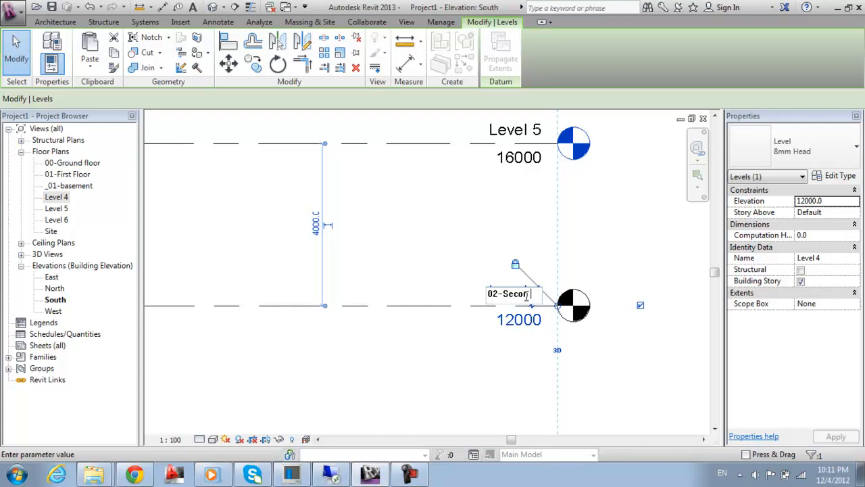
text(d Floor)
key(Return)
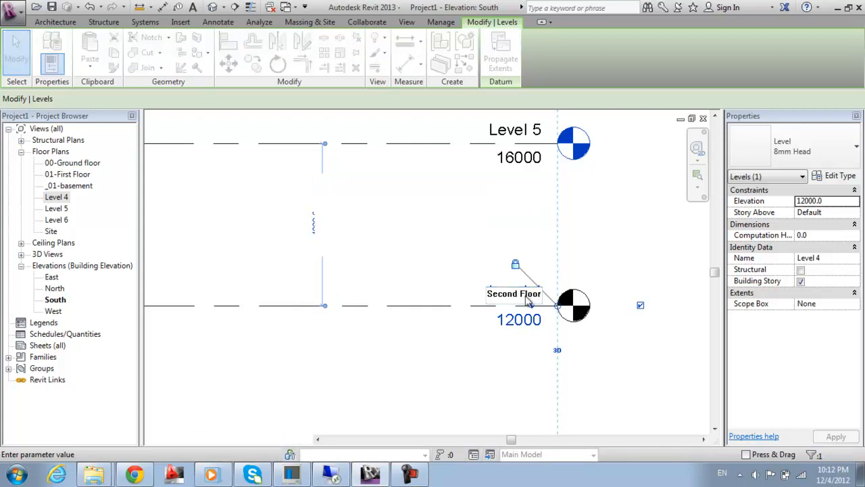
Step: Examine the renamed level heads from the upper levels down to the basement in the South elevation
scroll(508, 262, down, 2)
middle_drag(507, 263, 497, 467)
scroll(499, 267, down, 2)
middle_drag(523, 359, 574, 149)
scroll(575, 167, down, 3)
middle_drag(573, 236, 560, 265)
scroll(561, 308, up, 2)
middle_drag(569, 338, 532, 318)
scroll(581, 245, down, 1)
Step: Open the 00-Ground floor plan view and frame its four elevation markers
double_click(81, 163)
middle_drag(557, 234, 500, 216)
scroll(512, 219, down, 1)
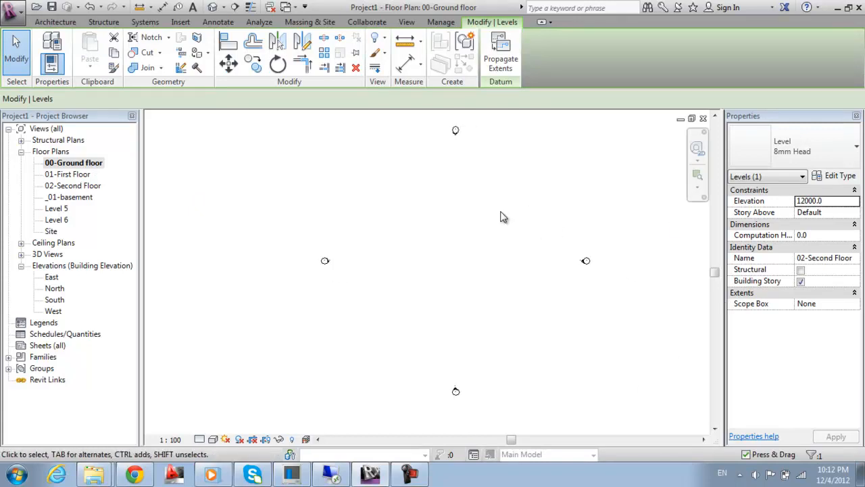
middle_drag(507, 246, 471, 252)
scroll(460, 237, up, 1)
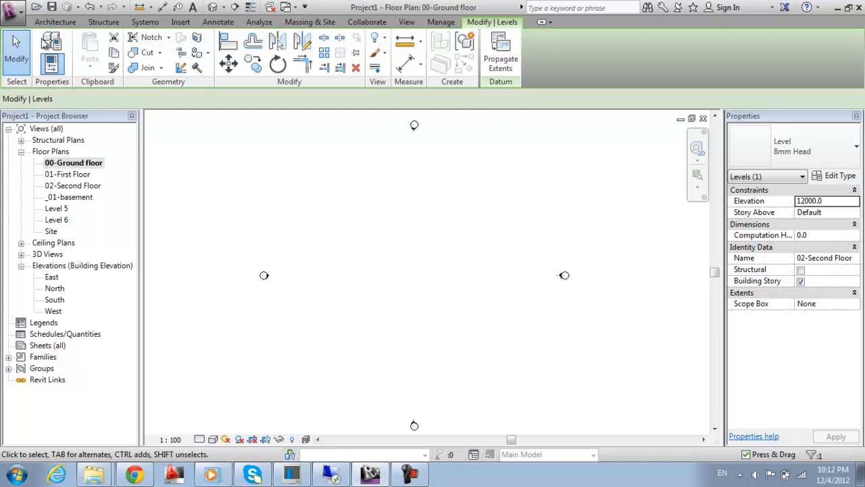
Step: Draw a vertical grid line from top to bottom between the elevation markers, right of the plan's centre
click(57, 22)
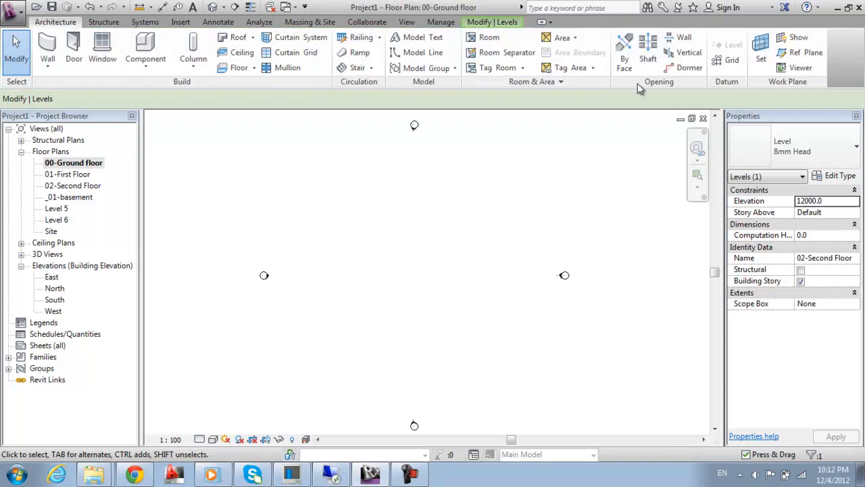
click(728, 59)
click(481, 163)
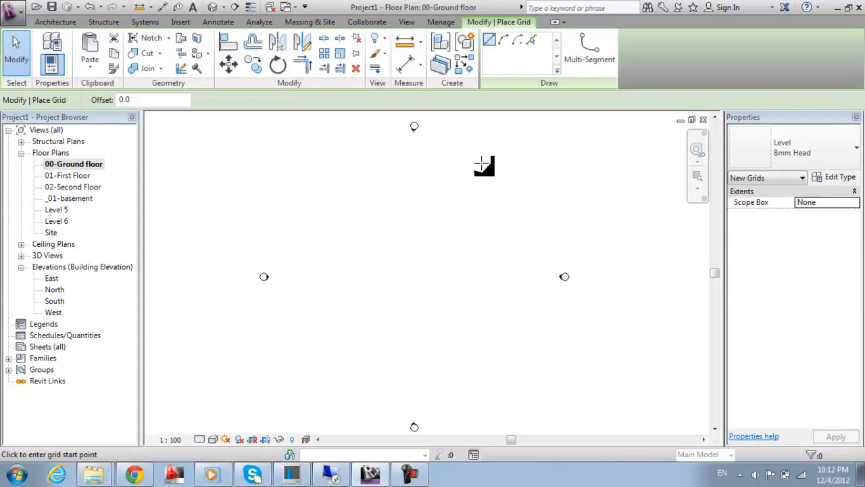
click(481, 390)
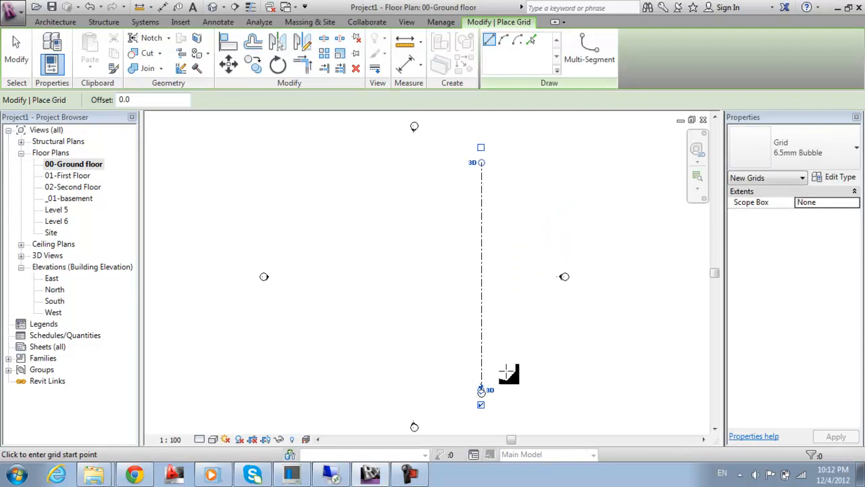
Step: Draw two more vertical grid lines left of grid 1, the first ending at its lower end and the second at its upper end
middle_drag(498, 384, 515, 259)
scroll(424, 294, up, 1)
middle_drag(489, 216, 439, 269)
click(432, 238)
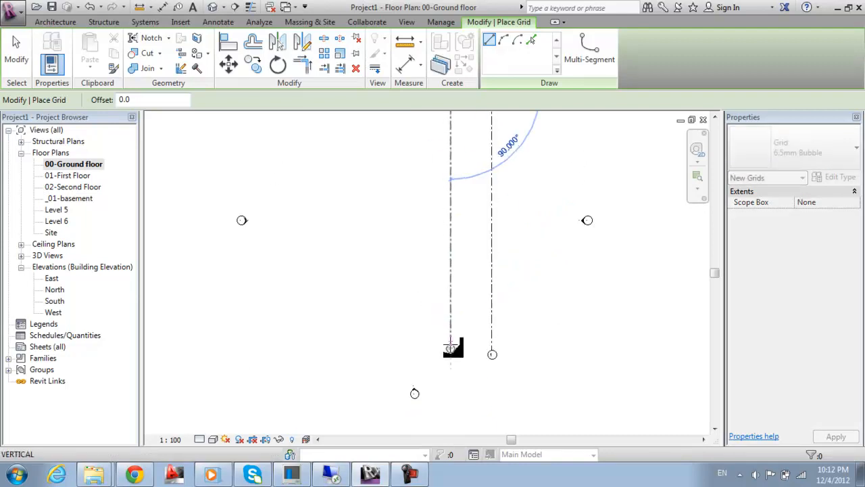
click(451, 347)
click(399, 345)
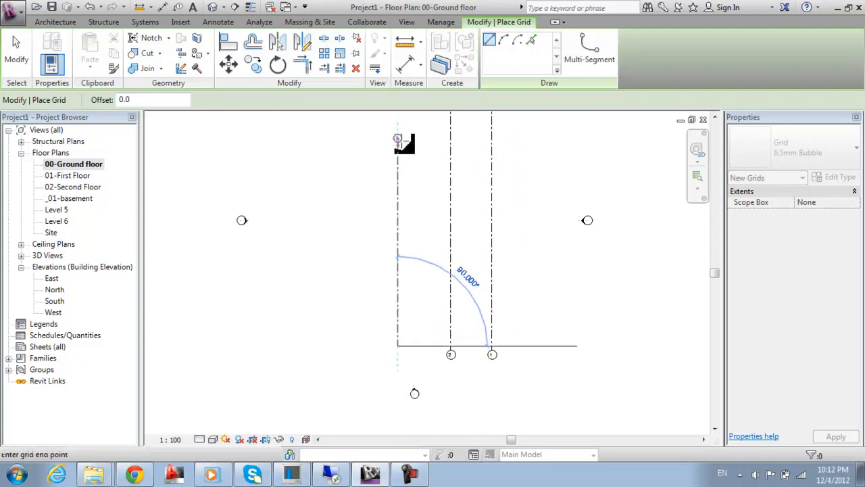
click(398, 135)
click(346, 327)
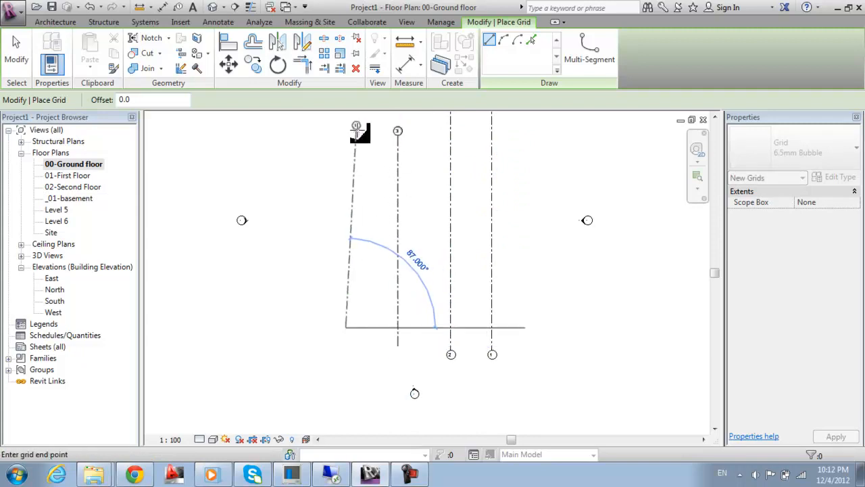
click(357, 130)
key(ctrl+z)
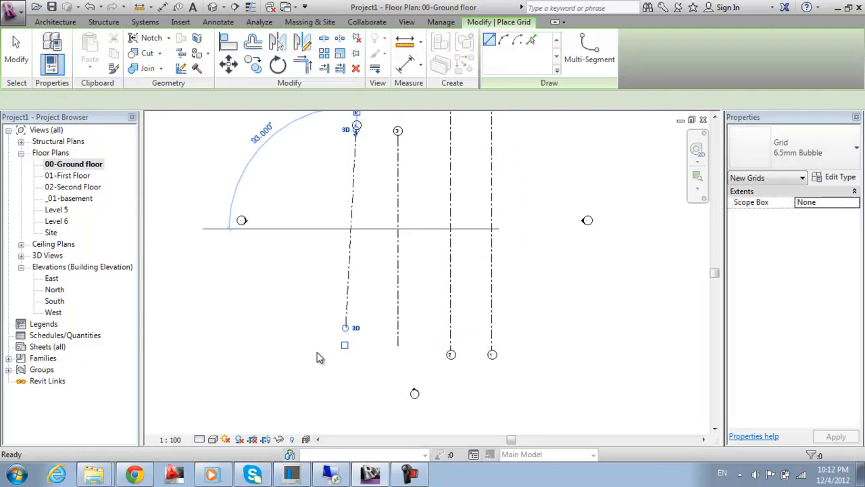
Step: Draw a fourth vertical grid line from bottom to top, left of grid 3
click(341, 350)
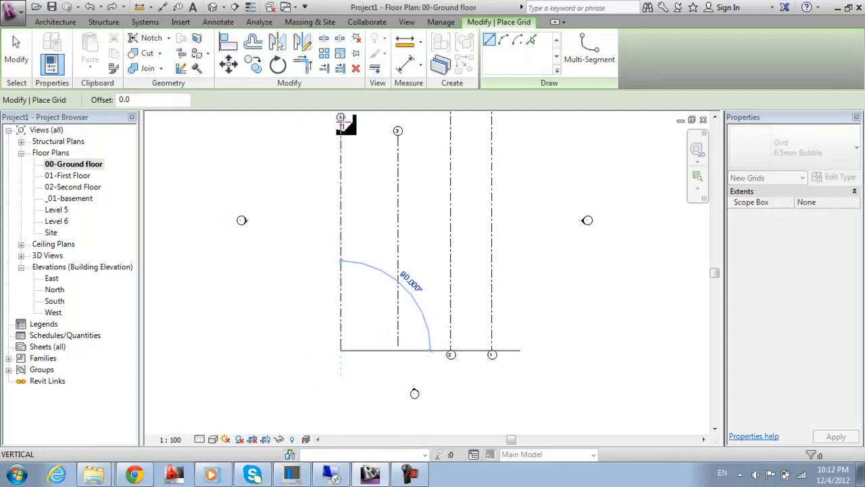
click(341, 119)
key(Escape)
key(Escape)
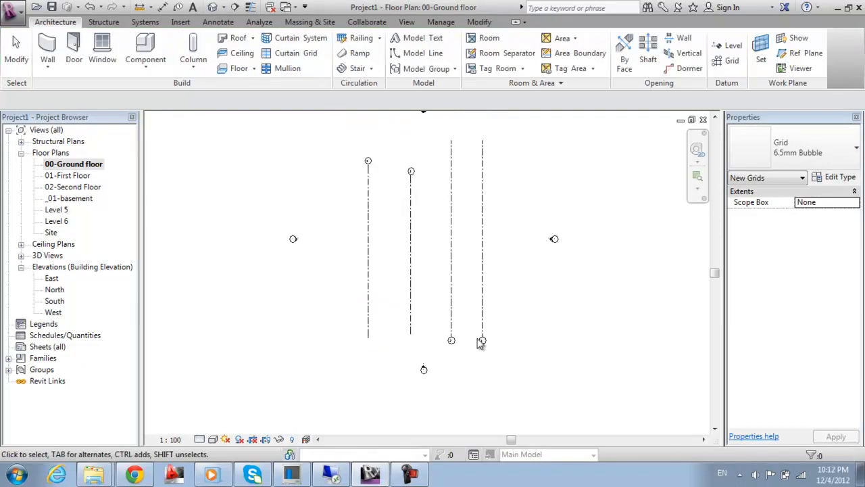
Step: Draw a horizontal grid line from left to right across the upper part of the four vertical grid lines
scroll(487, 343, up, 5)
middle_drag(419, 338, 370, 370)
middle_drag(284, 139, 320, 184)
scroll(331, 284, down, 5)
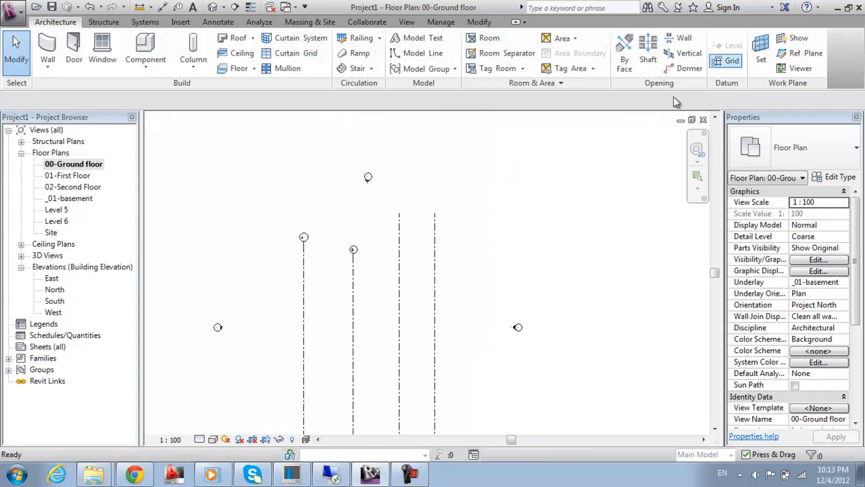
click(731, 64)
click(232, 276)
click(516, 277)
Step: Rename the horizontal grid line as A in its bubble
scroll(521, 277, up, 5)
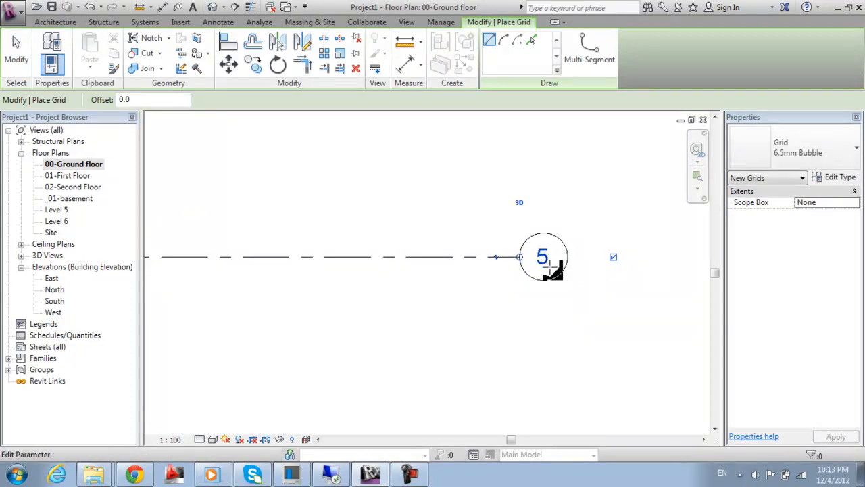
key(Escape)
key(Escape)
click(545, 257)
click(549, 255)
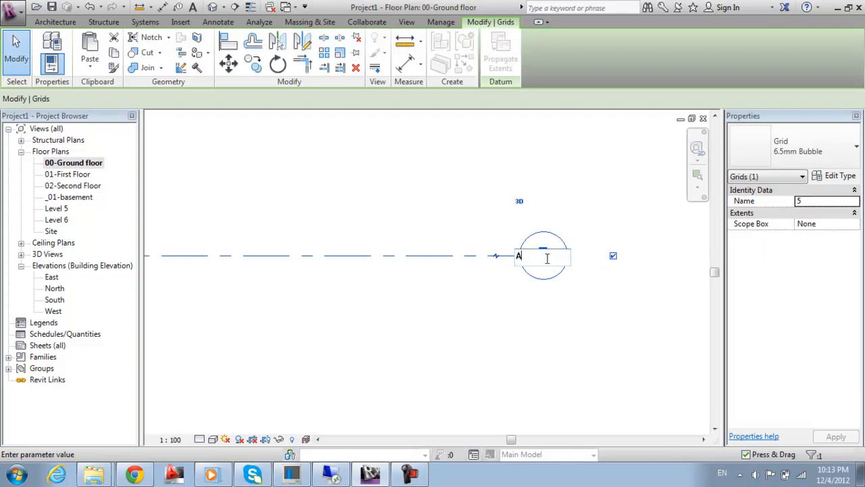
text(A)
key(Return)
Step: Draw four more horizontal grid lines from left to right below grid A, crossing all the vertical grid lines
scroll(538, 291, down, 5)
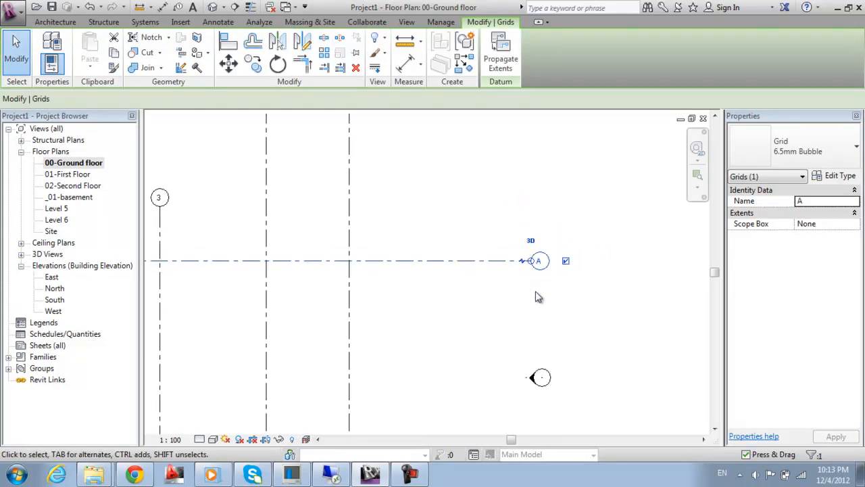
middle_drag(414, 296, 466, 270)
scroll(483, 244, down, 1)
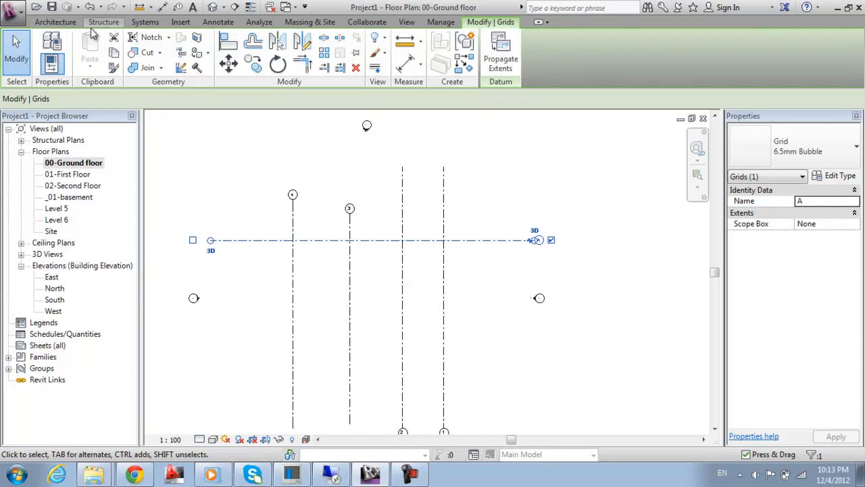
key(g)
key(r)
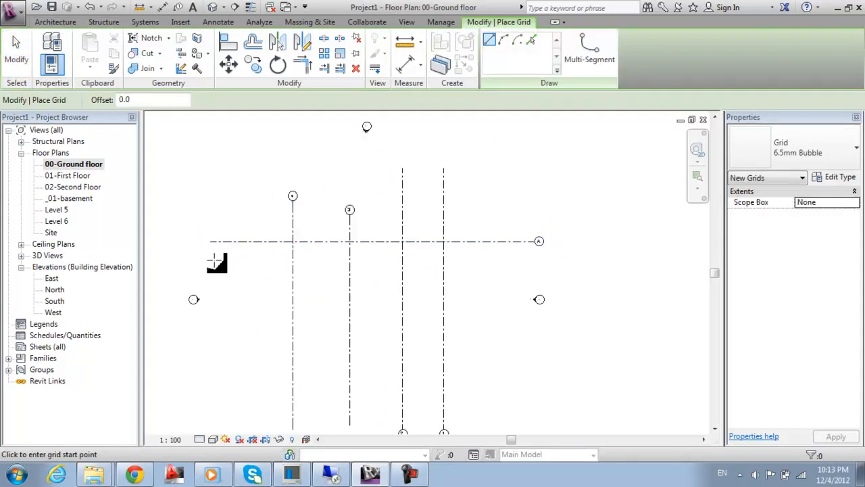
click(223, 299)
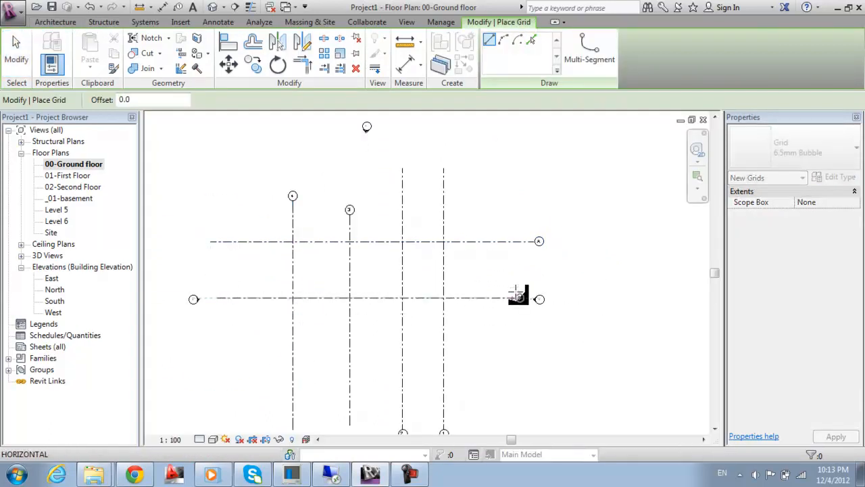
click(526, 298)
click(207, 334)
click(539, 334)
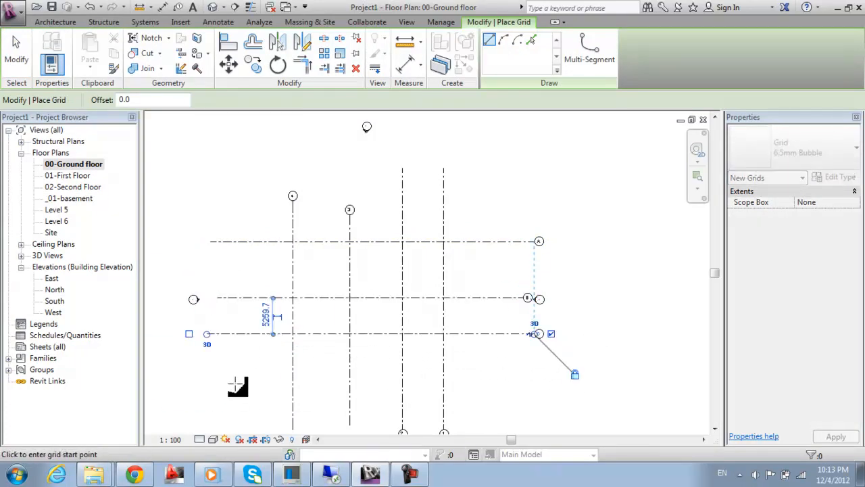
click(234, 384)
click(545, 382)
click(189, 411)
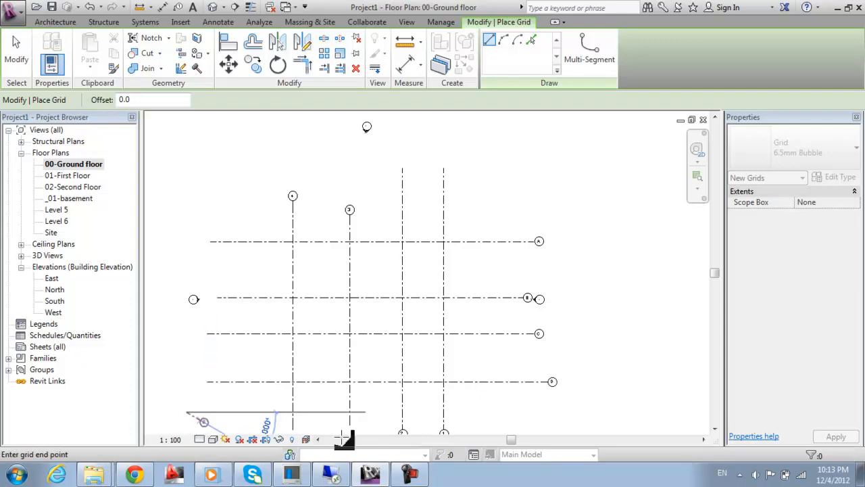
click(523, 412)
Step: Examine the bubble names of the horizontal grid lines from the lowest one up to the top
scroll(545, 410, up, 5)
middle_drag(545, 409, 536, 397)
scroll(536, 397, up, 1)
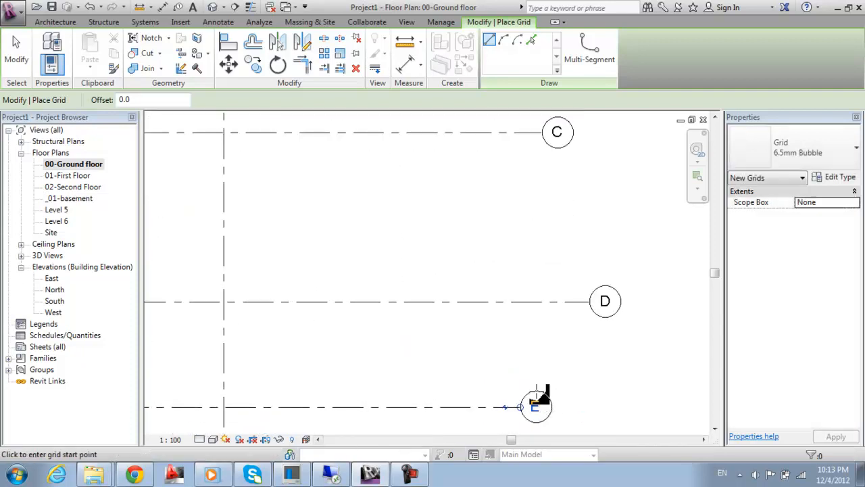
scroll(561, 343, down, 3)
key(Escape)
middle_drag(574, 280, 488, 449)
middle_drag(507, 199, 481, 327)
middle_drag(468, 154, 459, 259)
scroll(470, 326, down, 7)
scroll(432, 423, up, 1)
Step: Align the right end of grid line D with grid C, and move the right end of C in line with grid E
middle_drag(430, 423, 470, 218)
scroll(469, 218, up, 1)
scroll(504, 225, up, 1)
click(478, 256)
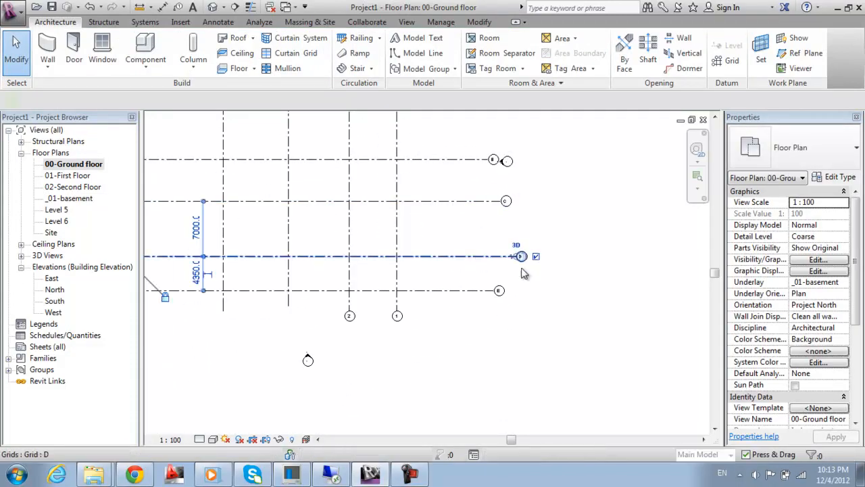
drag(517, 259, 502, 252)
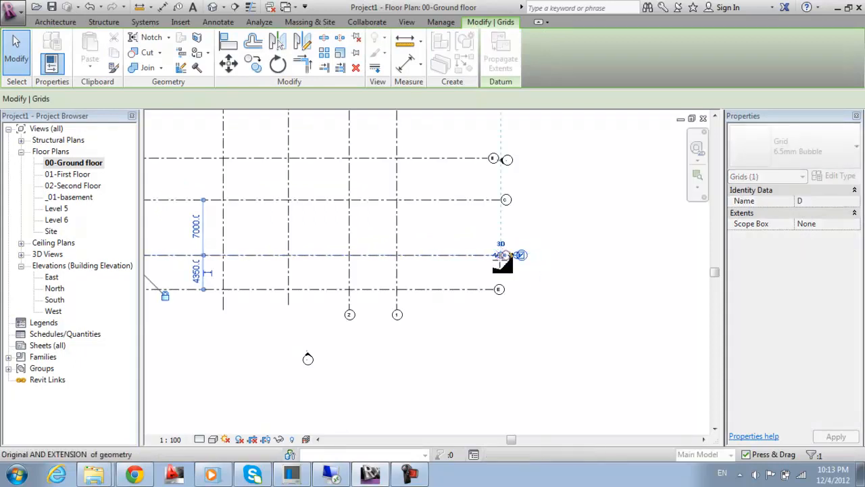
click(473, 216)
click(490, 200)
drag(501, 201, 494, 200)
Step: Show the bubble at grid A's left end and enable Plan View Symbols End 1 for the 6.5mm Bubble grid type
middle_drag(507, 273, 381, 280)
click(303, 223)
click(226, 222)
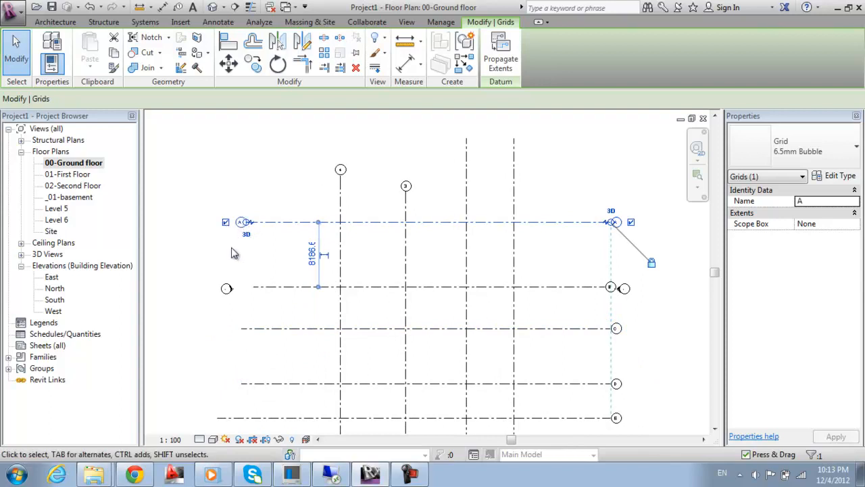
click(836, 176)
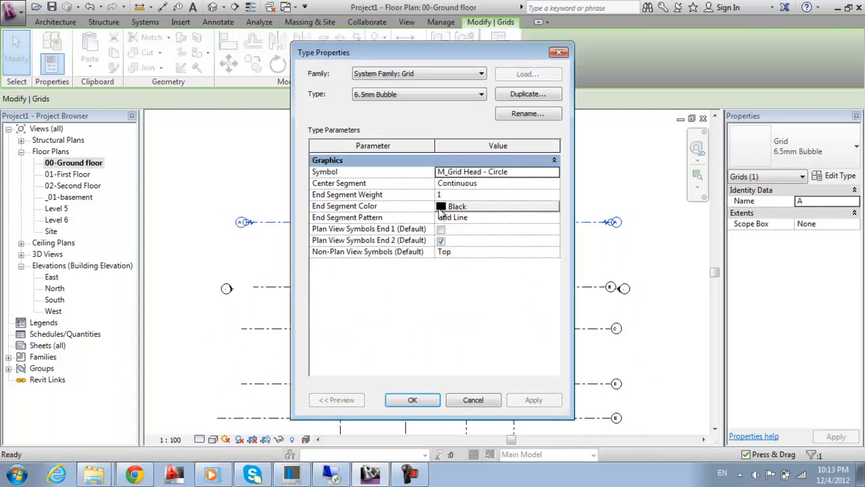
click(441, 230)
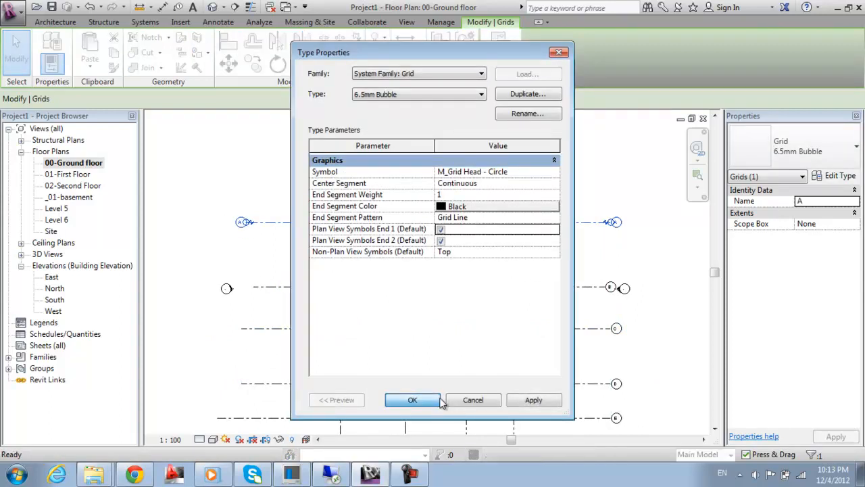
click(438, 400)
Step: Align the left ends of grid lines B and E with the left ends of the other horizontal grid lines
click(271, 288)
drag(253, 288, 239, 287)
click(239, 287)
click(250, 258)
mouse_move(244, 287)
mouse_down()
mouse_move(226, 277)
mouse_move(246, 287)
mouse_up()
middle_drag(265, 410, 313, 213)
click(296, 220)
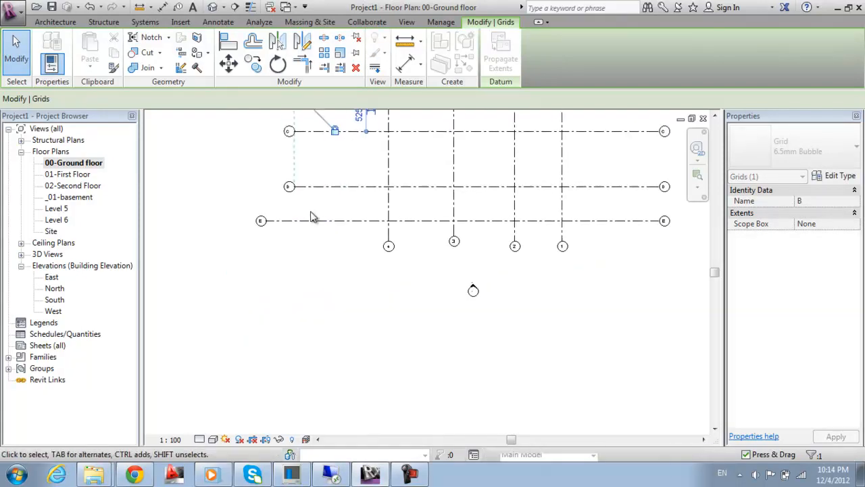
drag(305, 216, 294, 222)
Step: Align the upper end of grid line 3 with grid 4, and extend both up in line with grids 1 and 2
scroll(354, 273, down, 3)
middle_drag(409, 284, 404, 365)
middle_drag(530, 379, 530, 377)
click(398, 214)
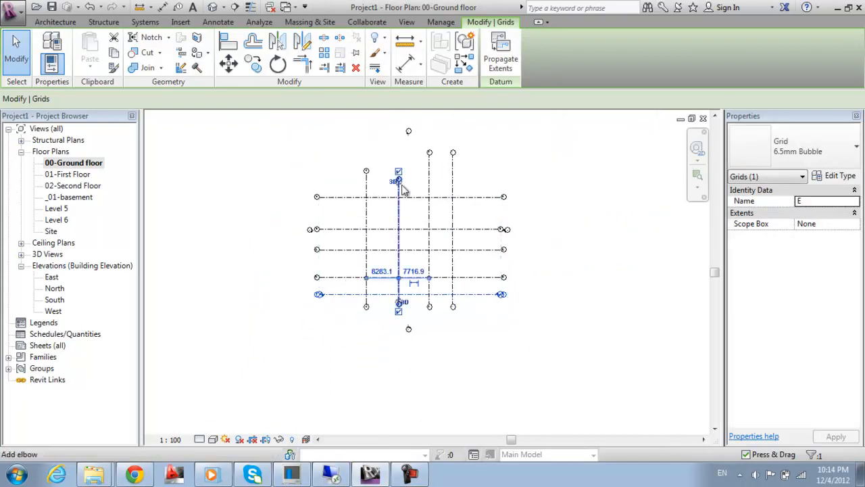
scroll(399, 198, up, 3)
drag(397, 180, 397, 162)
middle_drag(399, 200, 355, 334)
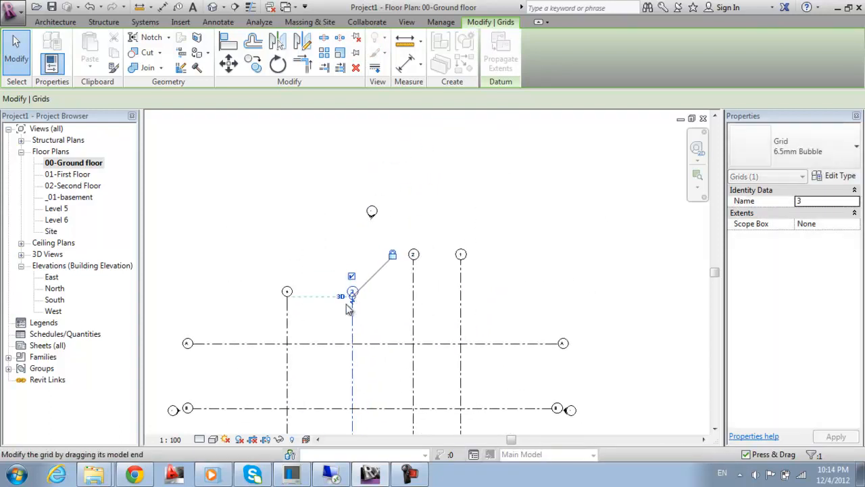
drag(352, 301, 353, 259)
Step: Align the lower end of grid line 3 with the lower ends of the other vertical grid lines
scroll(418, 365, down, 2)
middle_drag(418, 365, 449, 147)
middle_click(452, 218)
scroll(444, 248, up, 3)
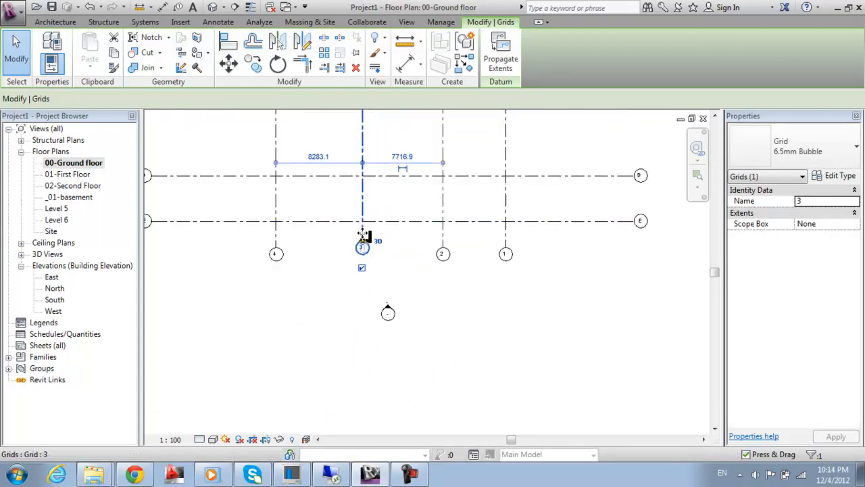
drag(363, 250, 363, 248)
key(Escape)
Step: Select the five horizontal grid lines together with the elevation marker at their right ends and nudge them upward
middle_drag(508, 257, 512, 394)
scroll(515, 349, down, 5)
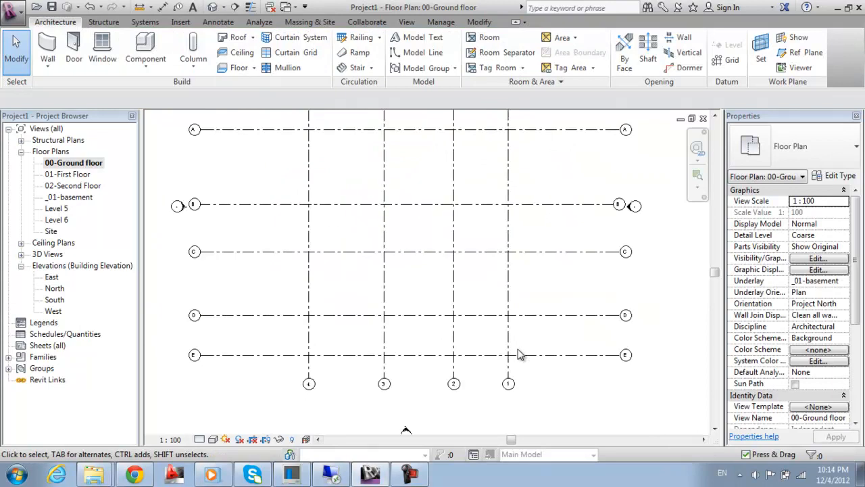
middle_drag(521, 349, 530, 349)
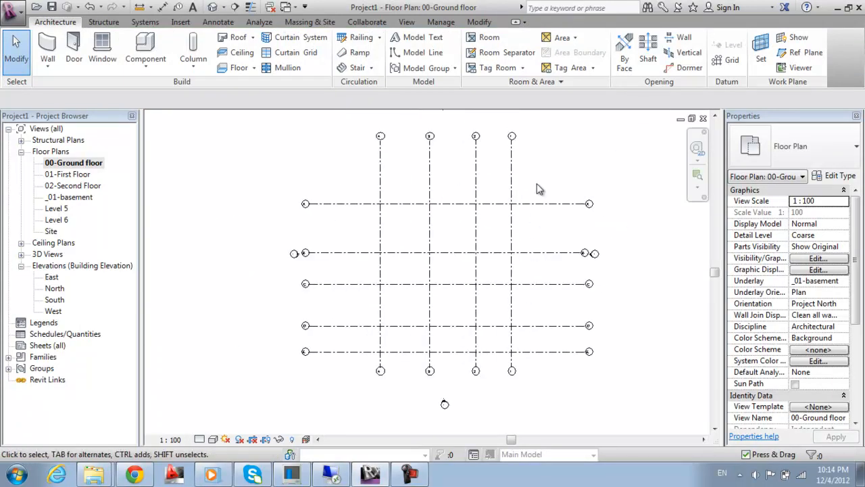
drag(567, 375, 569, 200)
key(Up)
key(Up)
key(Up)
key(Up)
key(Up)
key(Up)
key(Up)
key(Up)
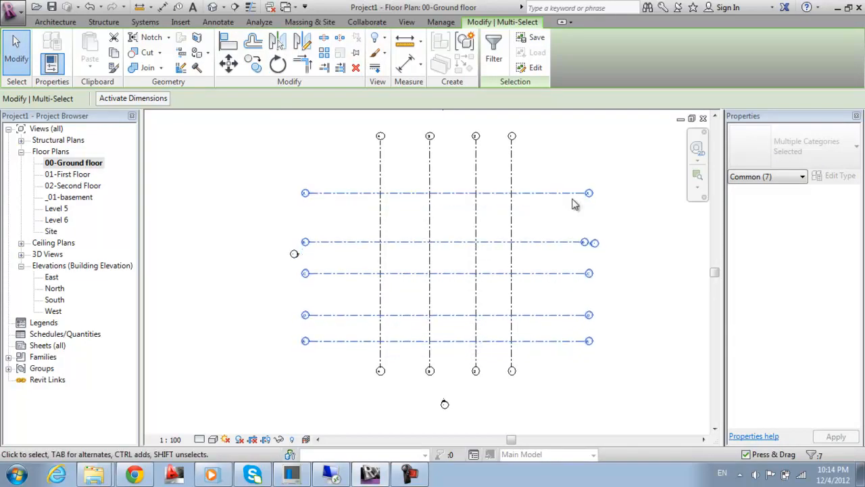
key(Up)
key(Up)
key(Up)
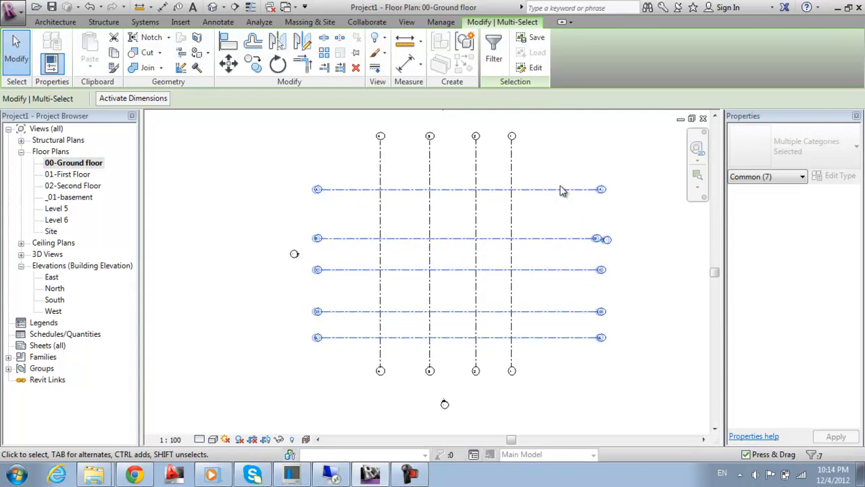
Step: Nudge the selected horizontal grid lines and elevation marker to the left
key(Left)
key(Left)
key(Left)
key(Left)
key(Left)
key(Left)
key(Left)
key(Left)
key(Left)
key(Left)
key(Left)
key(Left)
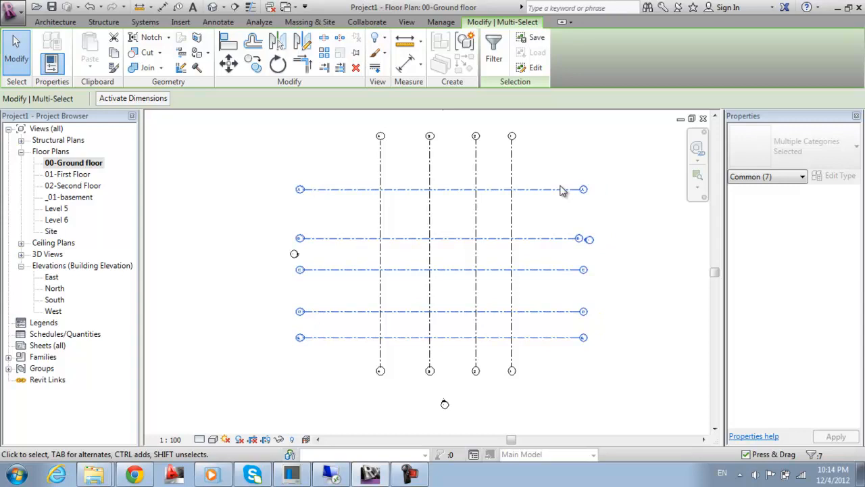
Step: Nudge the selected horizontal grid lines and elevation marker slightly further up and clear the selection
key(Up)
key(Up)
key(Up)
key(Up)
key(Up)
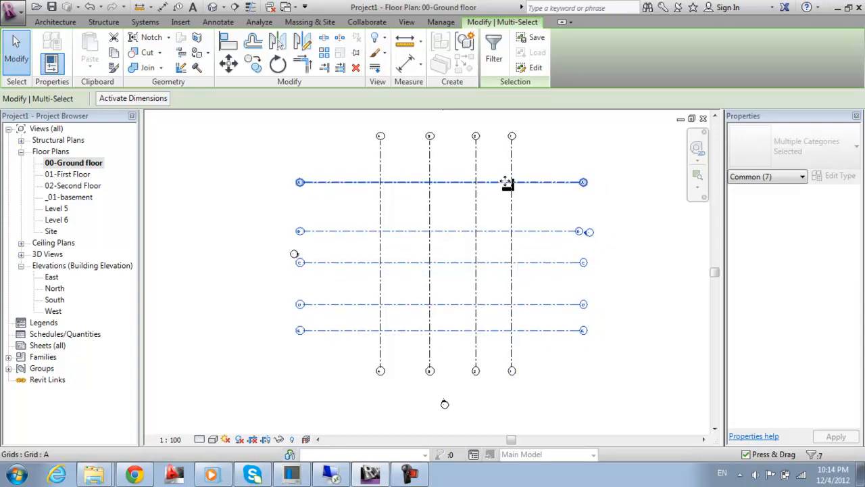
drag(508, 183, 462, 203)
key(Escape)
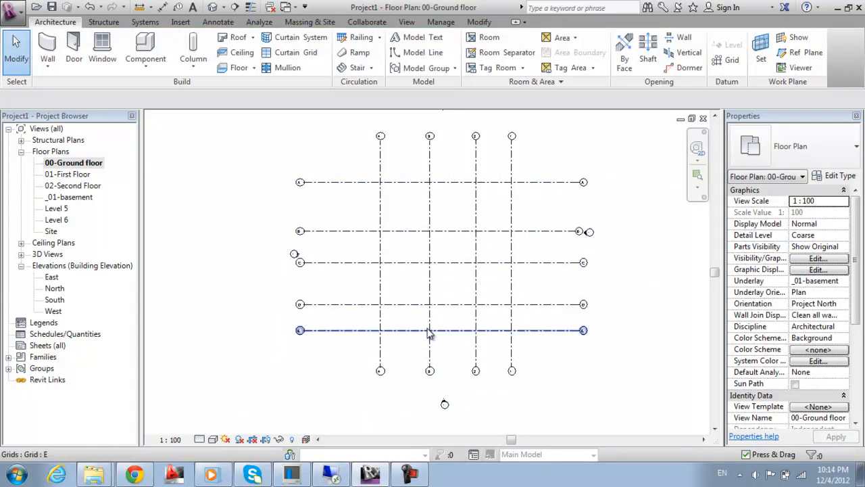
Step: Move the elevation marker beside grid B's right bubble outward and down, to a clear spot between grids B and C
scroll(409, 323, down, 2)
scroll(522, 261, up, 3)
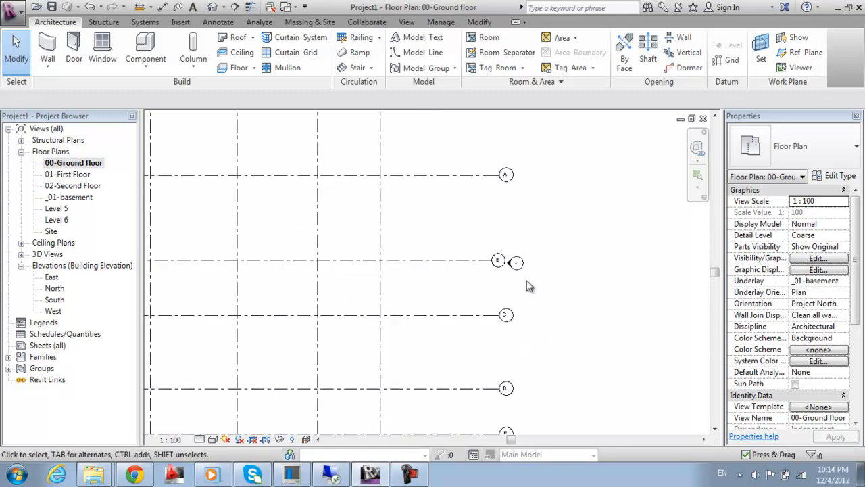
drag(518, 263, 563, 307)
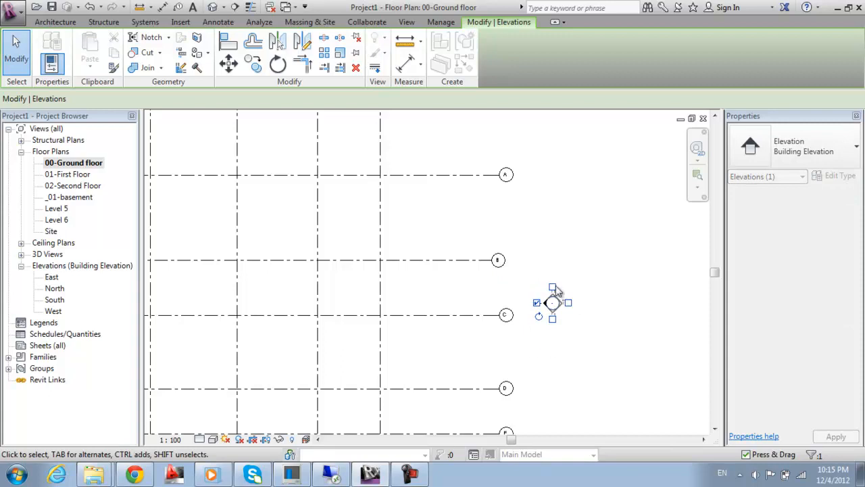
click(572, 323)
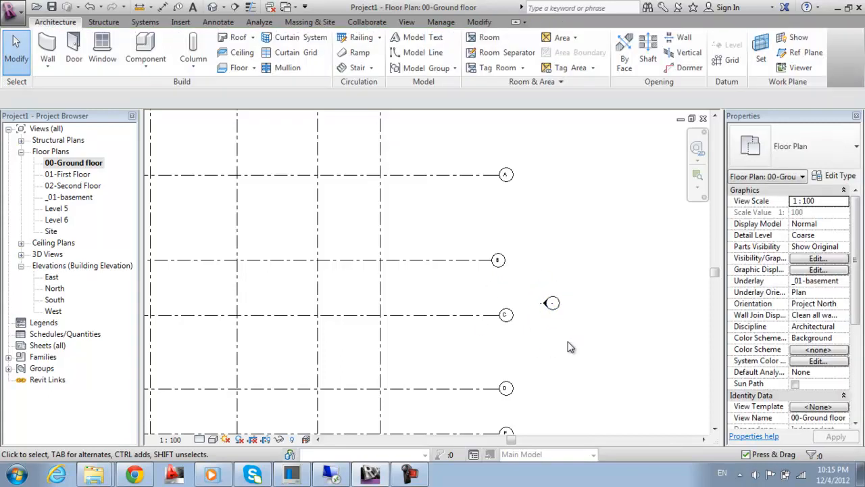
Step: Open the East elevation from its marker, select grids A to D there, and return to the 00-Ground floor plan
double_click(551, 304)
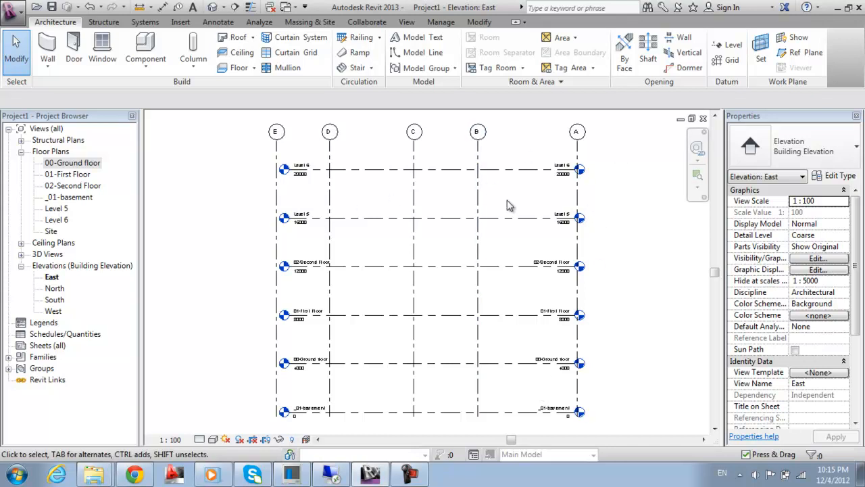
drag(606, 146, 374, 130)
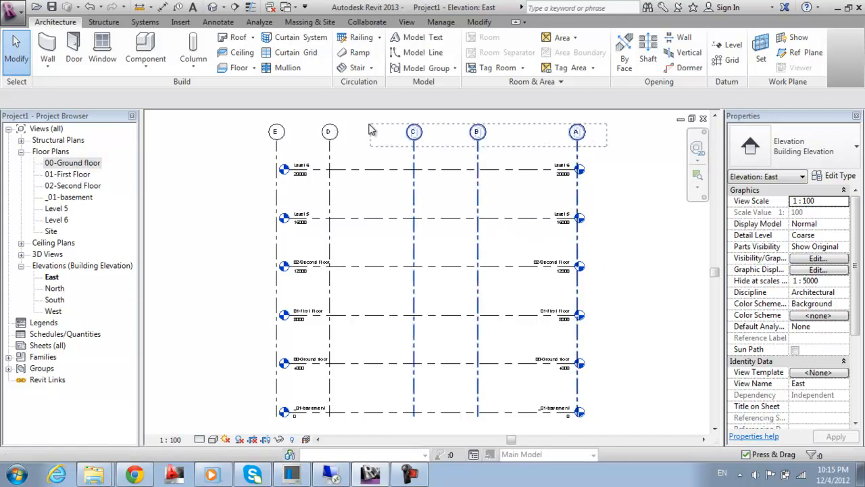
drag(323, 135, 322, 136)
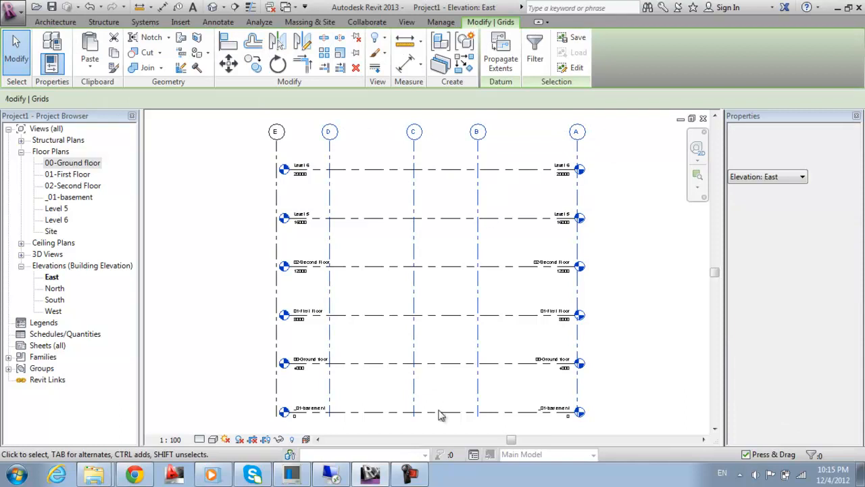
double_click(71, 167)
scroll(503, 264, down, 3)
middle_drag(439, 266, 481, 251)
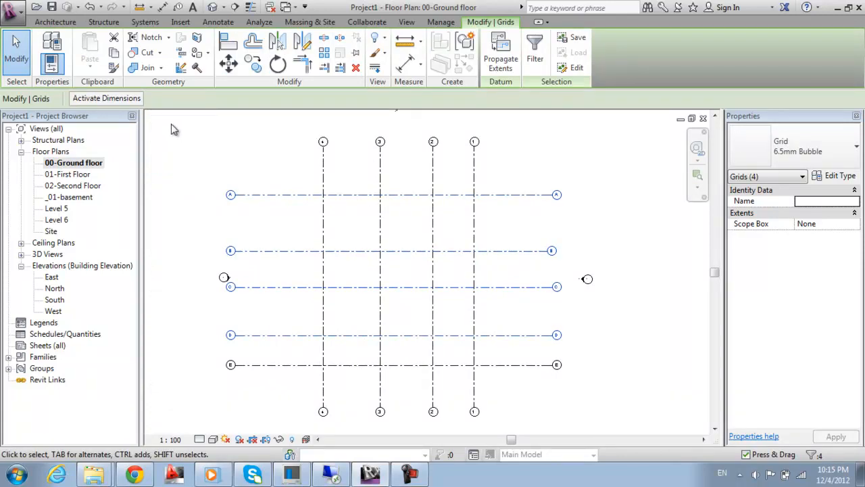
Step: Draw an architectural wall of type CW 102-85-100p, 8000 mm high, along grid A from grid 4 to grid 2
click(57, 22)
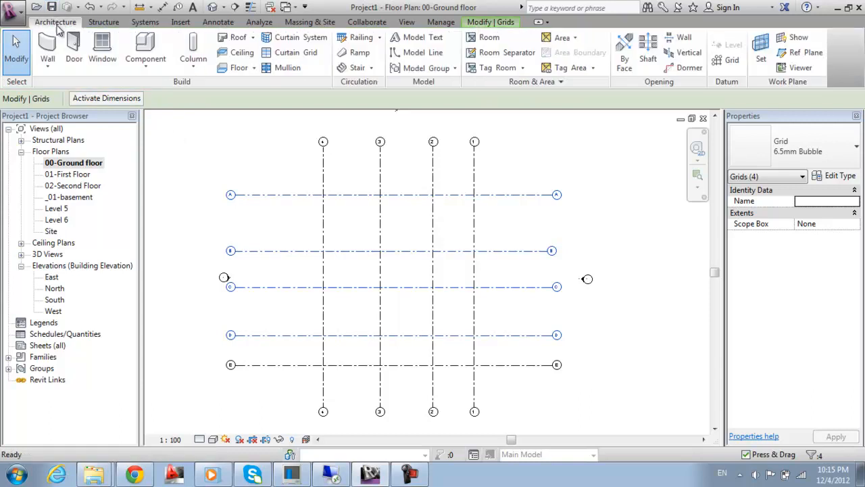
click(49, 66)
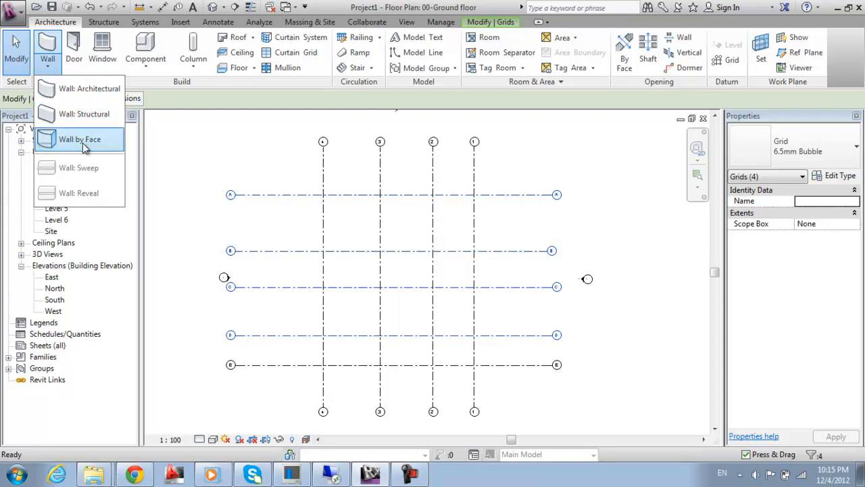
click(81, 89)
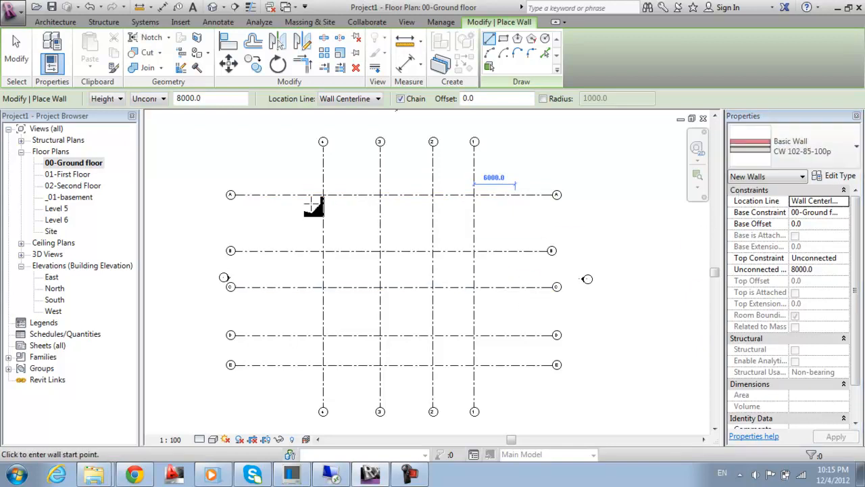
scroll(326, 196, up, 4)
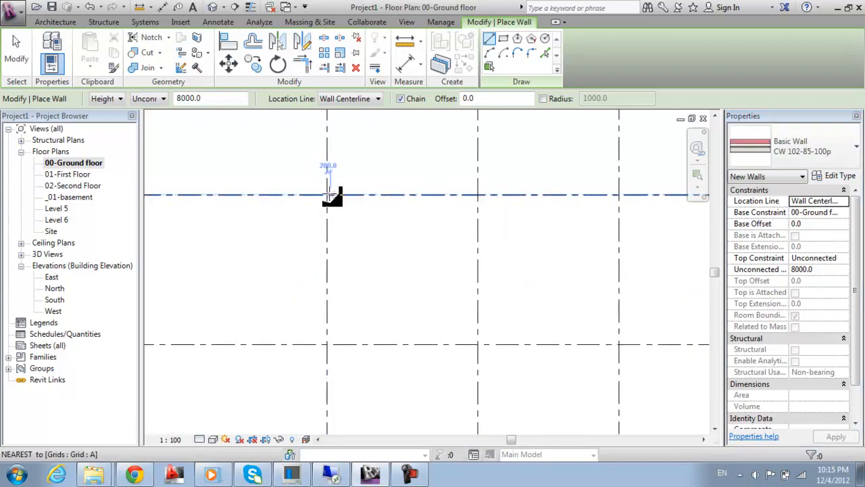
click(328, 195)
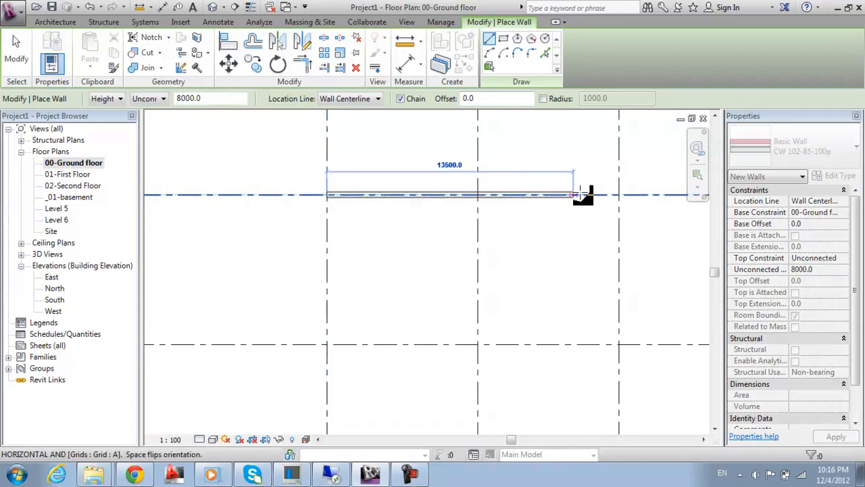
scroll(616, 194, down, 3)
middle_drag(675, 242, 340, 195)
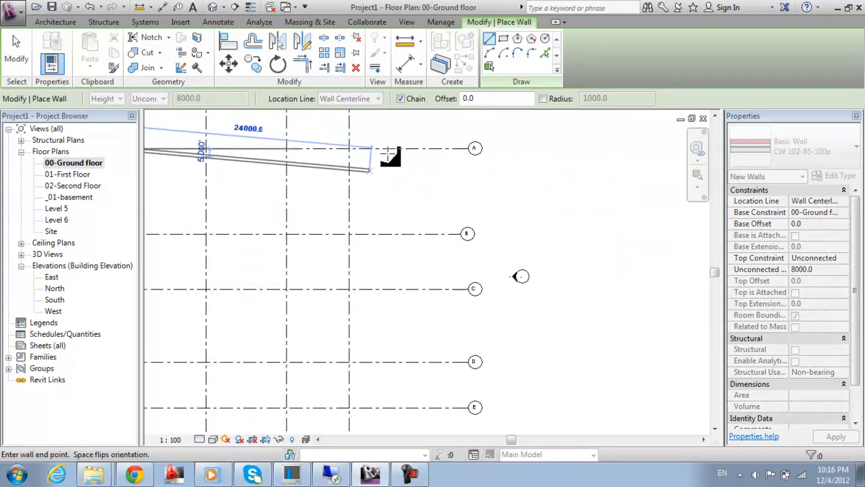
click(287, 148)
Step: Continue the wall chain along grid 2 to grid E and along grid E to grid 3, and end the Wall command
scroll(297, 162, down, 3)
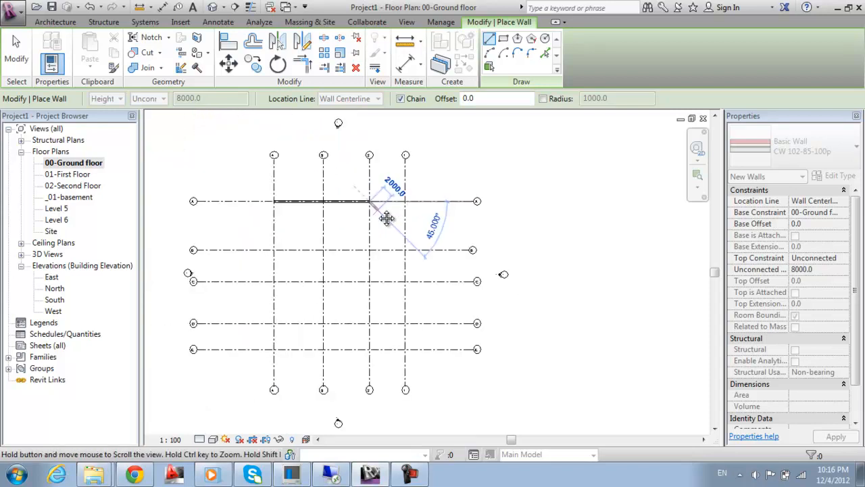
click(369, 281)
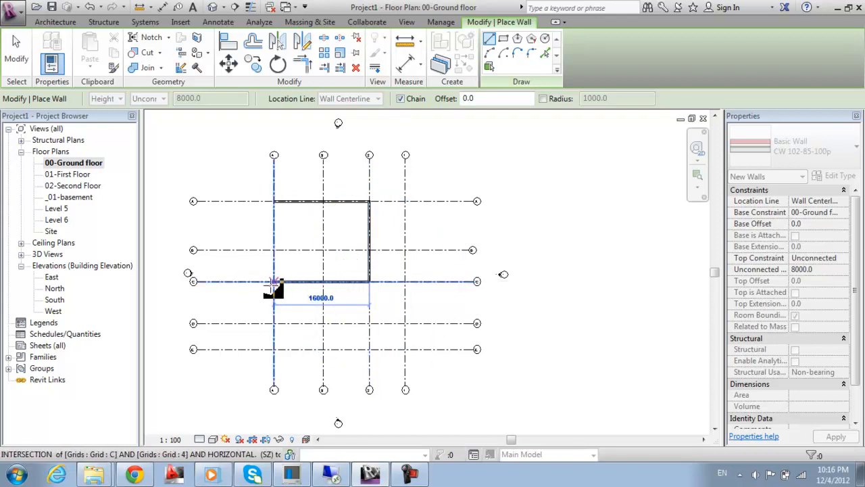
click(369, 349)
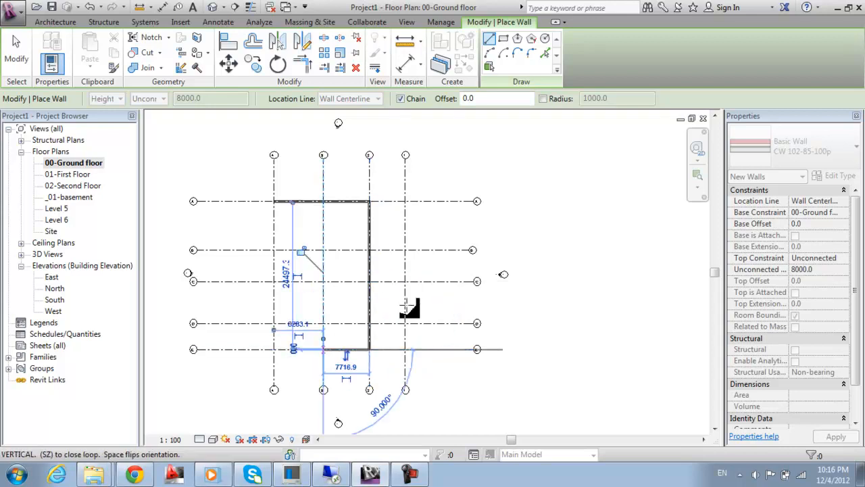
click(323, 349)
right_click(418, 113)
click(441, 121)
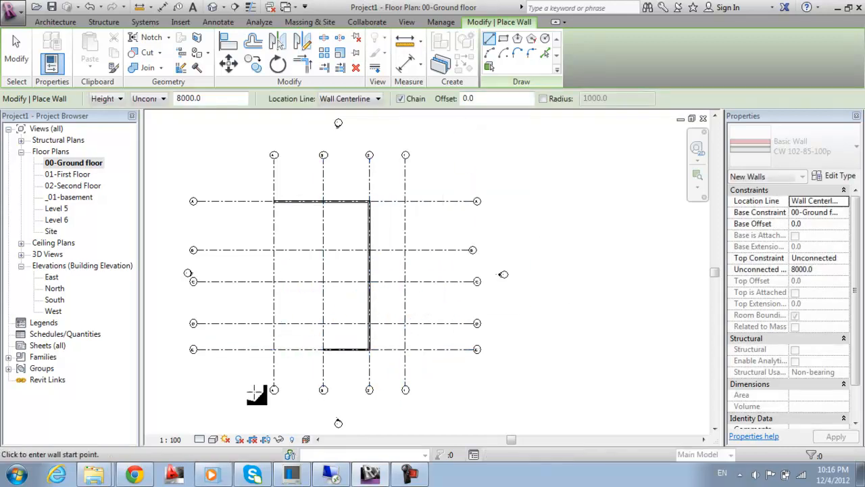
middle_drag(473, 262, 485, 243)
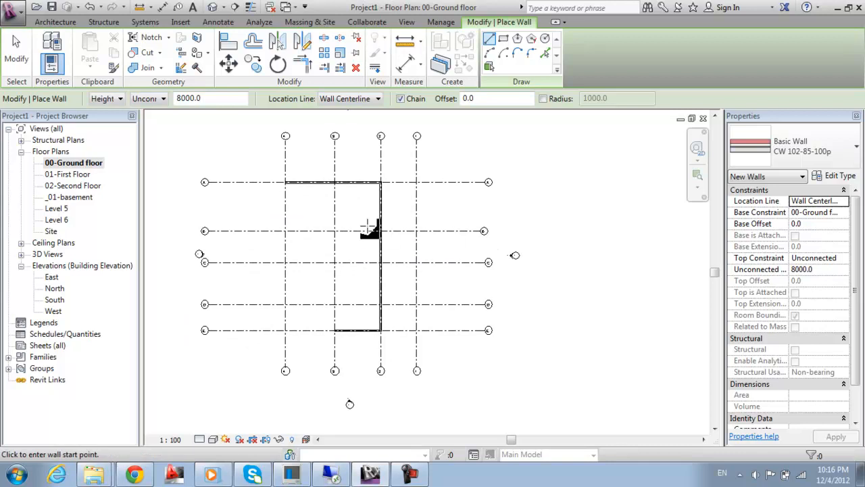
key(Escape)
key(Escape)
Step: Change the type of the wall along grid A to CW 102-85-215p
scroll(386, 228, up, 4)
middle_drag(386, 228, 484, 355)
scroll(383, 271, up, 4)
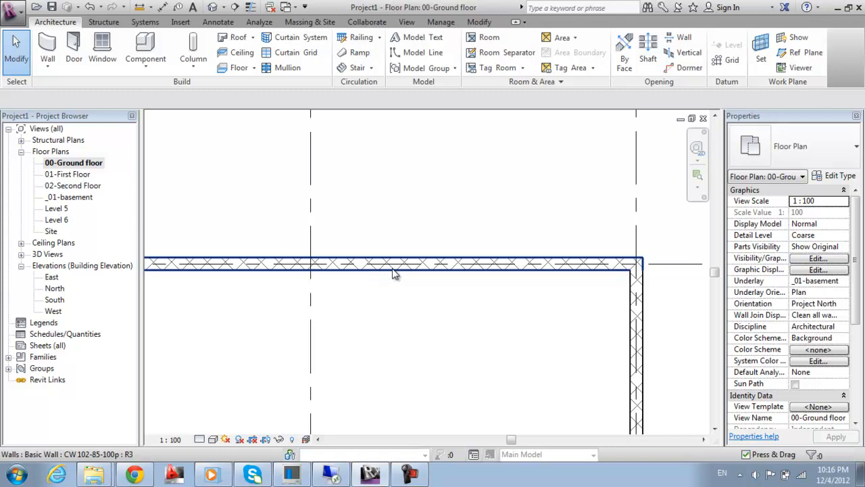
scroll(393, 268, down, 2)
middle_drag(343, 278, 612, 276)
middle_drag(507, 284, 450, 285)
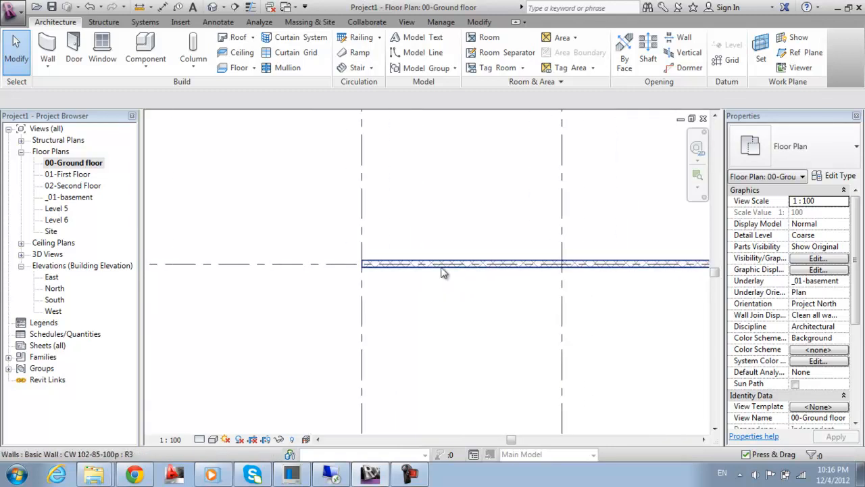
click(443, 265)
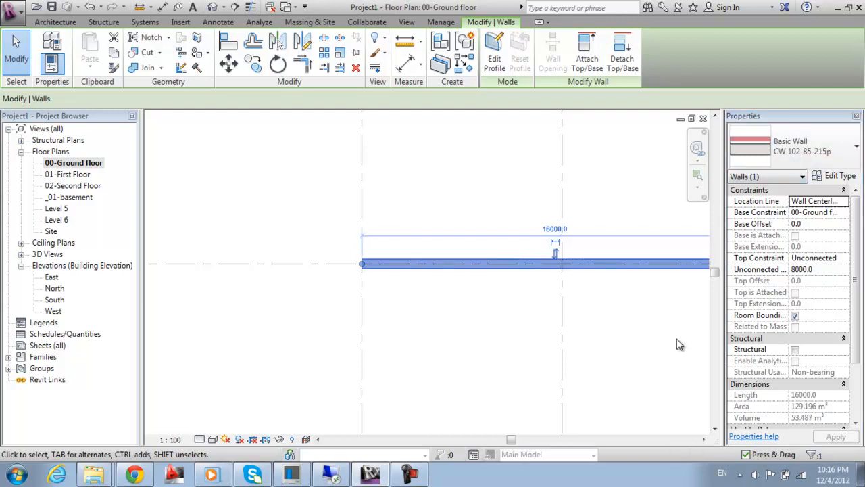
middle_drag(676, 338, 559, 250)
click(654, 320)
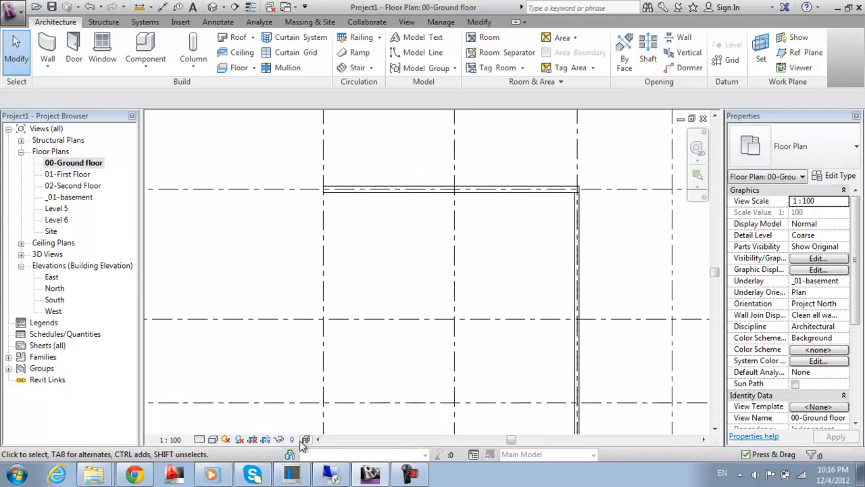
Step: Set the ground floor plan's visual style to Consistent Colors and its detail level to Fine
click(212, 440)
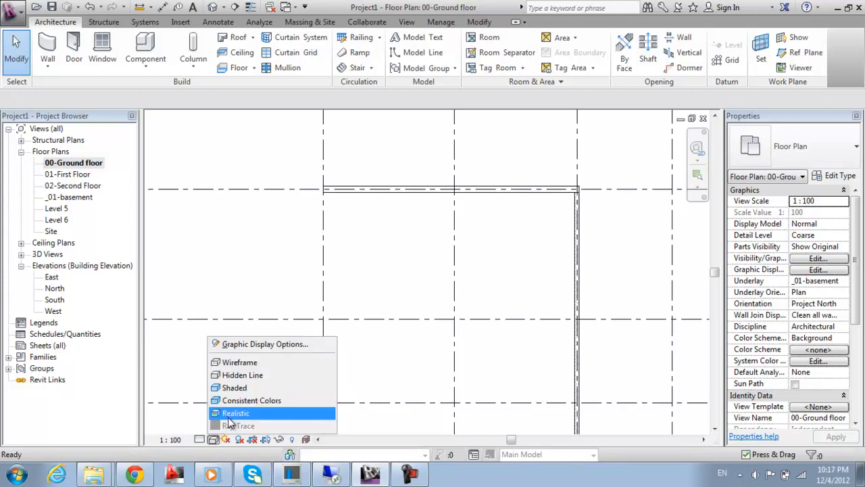
click(228, 416)
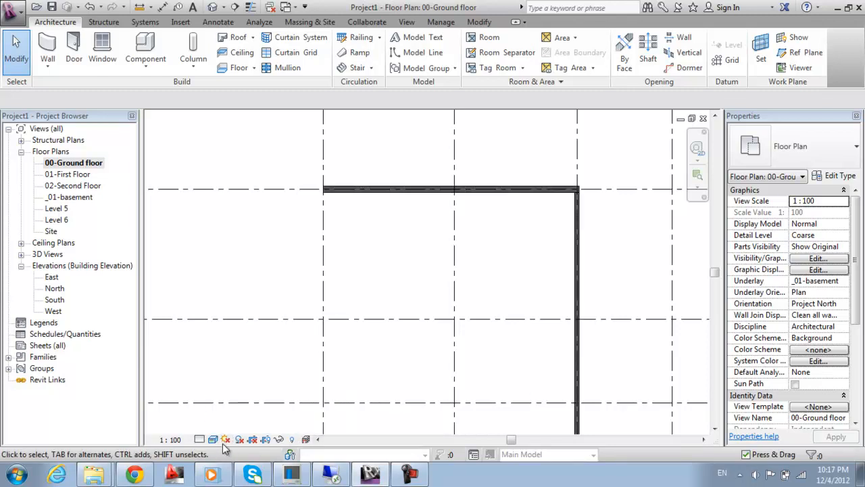
click(212, 440)
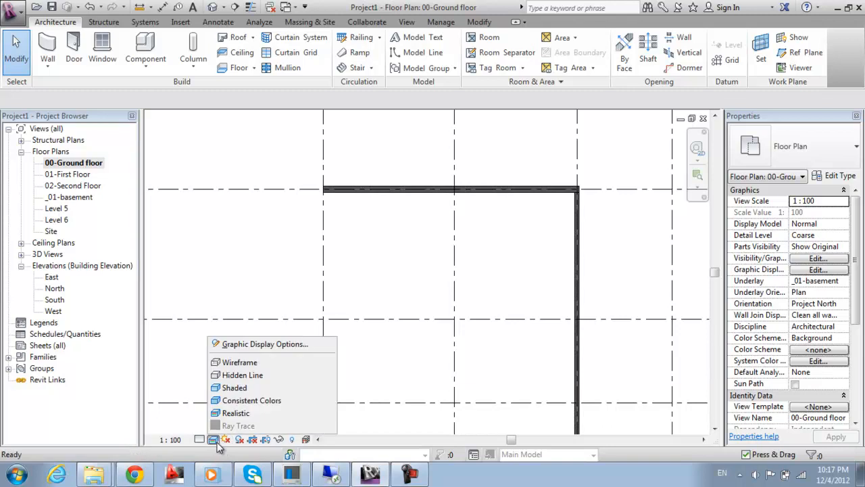
click(230, 401)
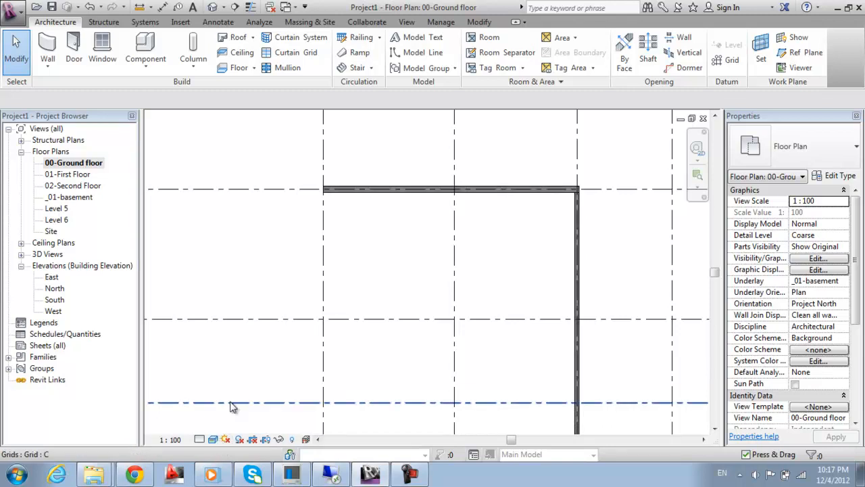
click(206, 439)
click(215, 425)
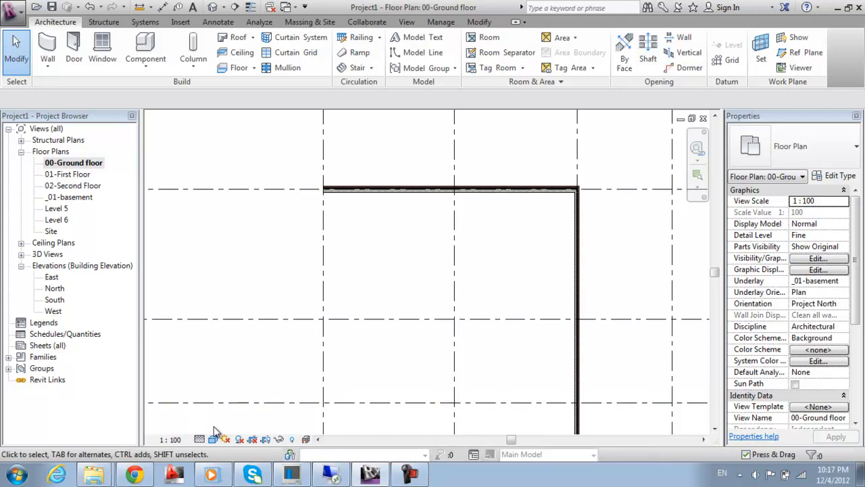
Step: Examine the layered wall construction up close along the walls on grids A, 2 and E
scroll(410, 205, up, 2)
middle_drag(405, 195, 391, 334)
scroll(384, 331, down, 2)
middle_drag(494, 346, 381, 184)
scroll(381, 184, down, 2)
middle_drag(480, 316, 430, 131)
scroll(465, 344, down, 1)
middle_drag(465, 345, 466, 132)
scroll(467, 161, down, 3)
middle_drag(484, 249, 478, 413)
middle_drag(462, 350, 463, 357)
middle_drag(451, 169, 449, 251)
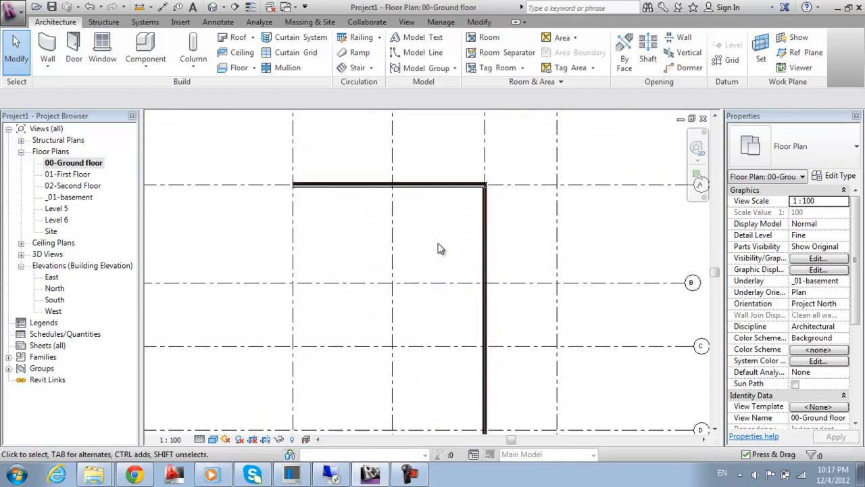
Step: Select the wall along grid A and review its constraint, structural, dimension, identity data and phasing properties
click(444, 186)
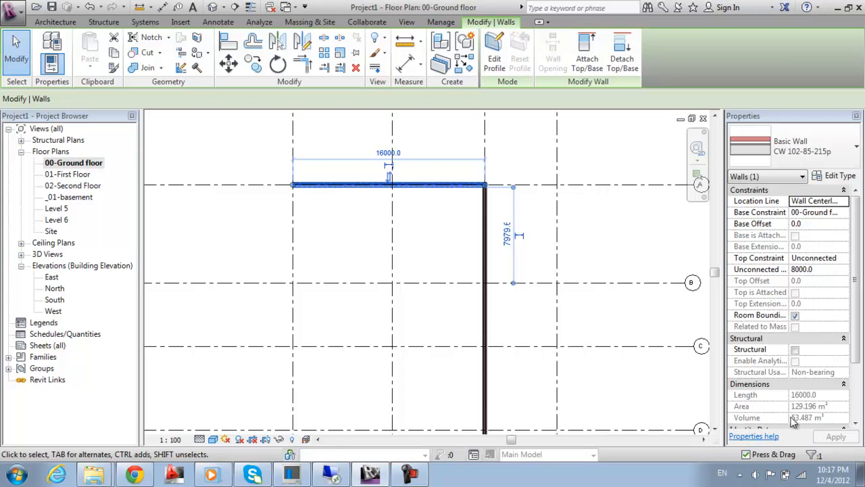
drag(854, 296, 855, 247)
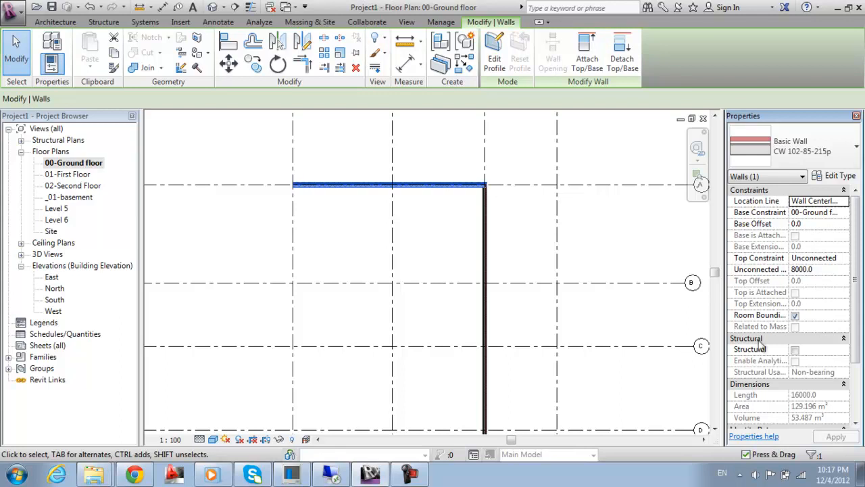
drag(858, 351, 861, 404)
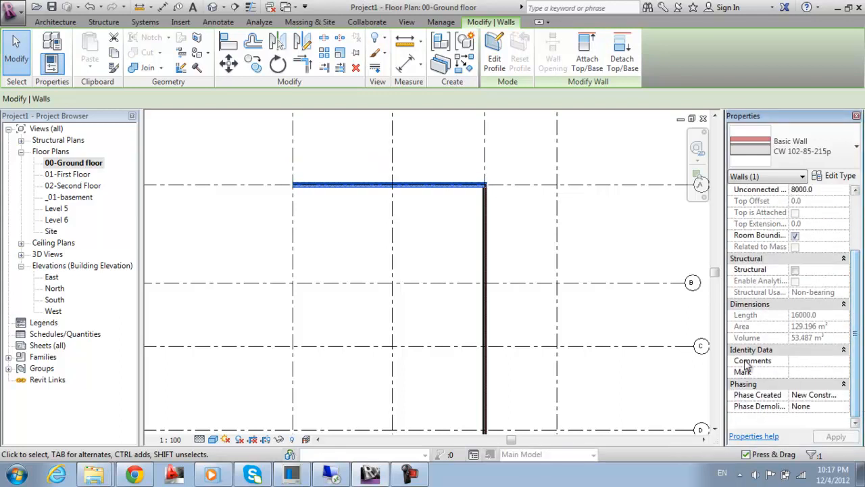
click(797, 362)
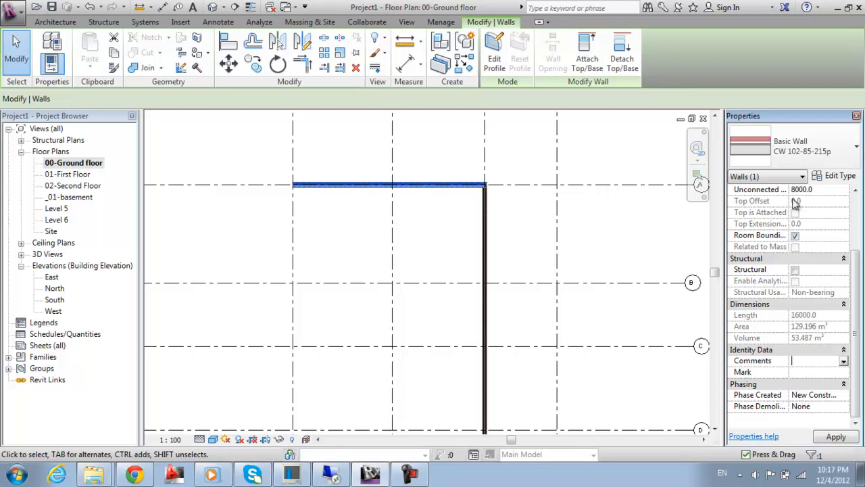
scroll(857, 203, up, 3)
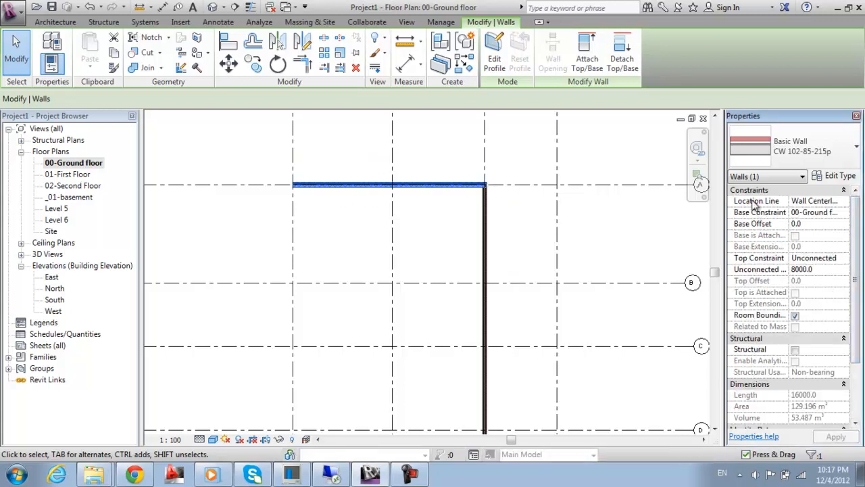
scroll(750, 199, down, 1)
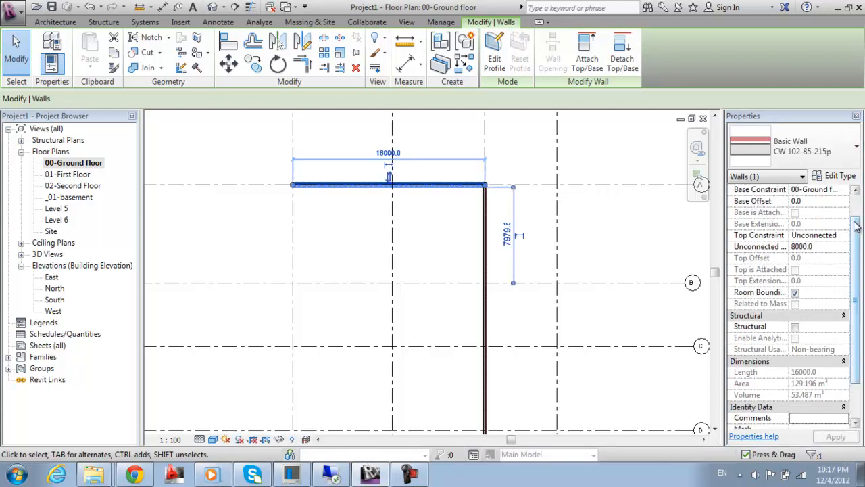
scroll(854, 230, up, 1)
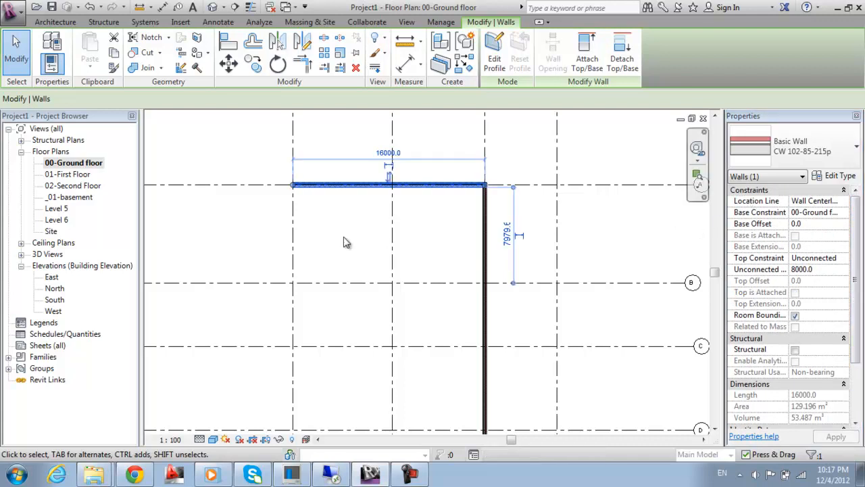
Step: Set the location line of the wall along grid A to Core Centerline
scroll(459, 182, up, 5)
scroll(492, 196, up, 2)
middle_drag(591, 249, 416, 294)
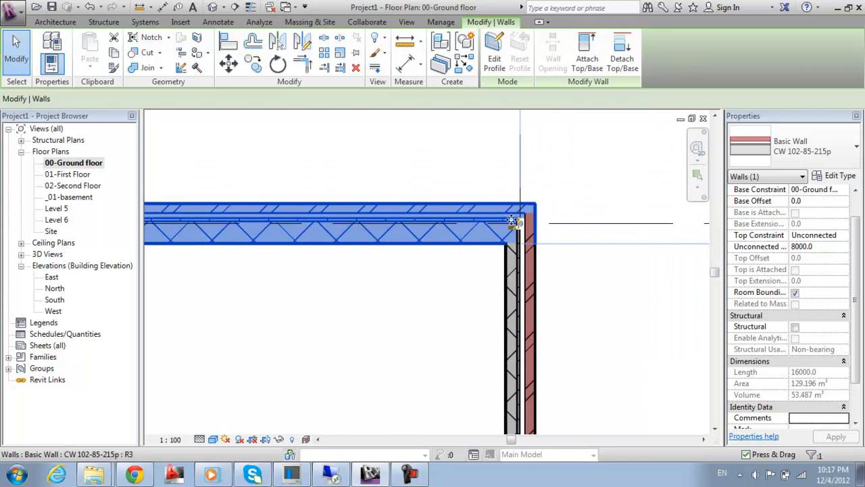
middle_drag(508, 227, 545, 213)
scroll(449, 213, up, 2)
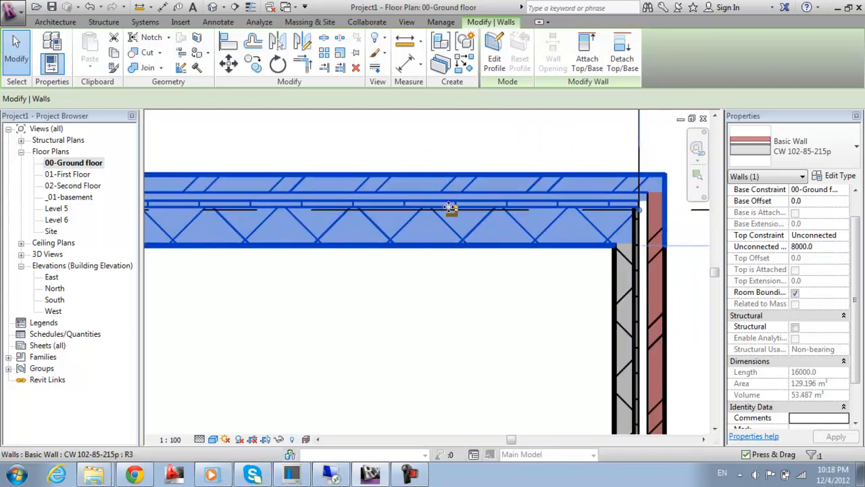
click(813, 202)
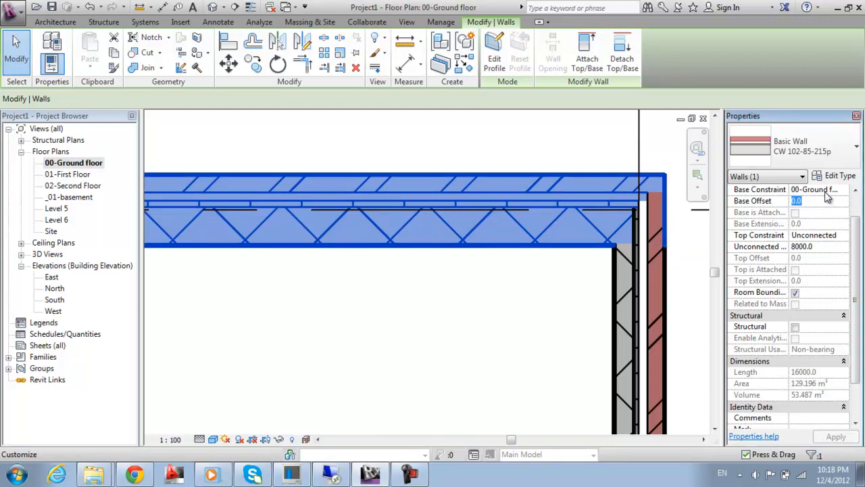
scroll(853, 194, up, 2)
click(840, 201)
click(843, 202)
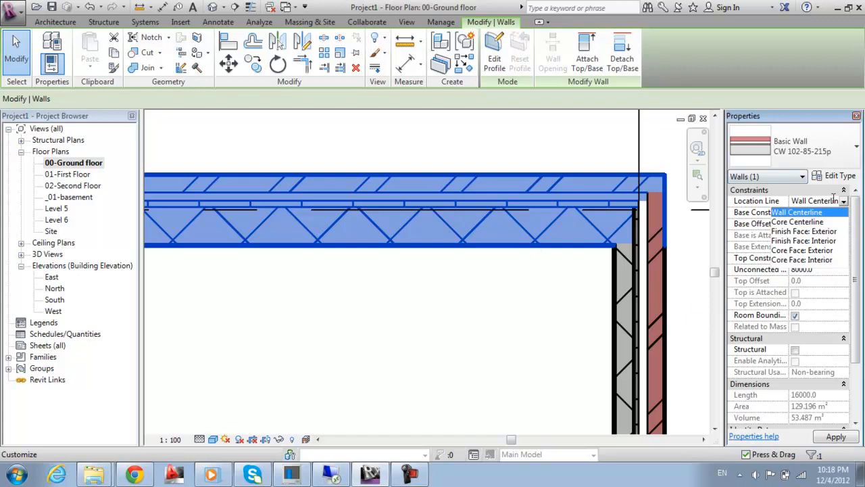
click(784, 223)
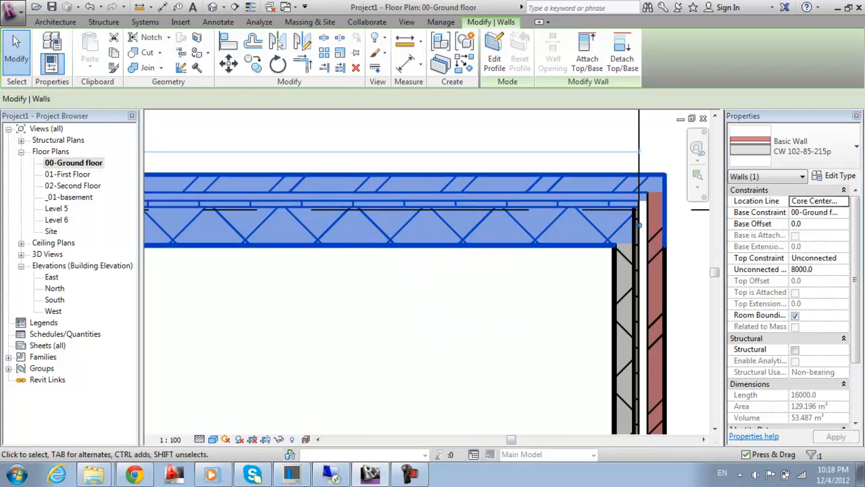
Step: Try the Finish Face: Exterior and Finish Face: Interior location lines on the wall along grid A
click(825, 202)
click(844, 202)
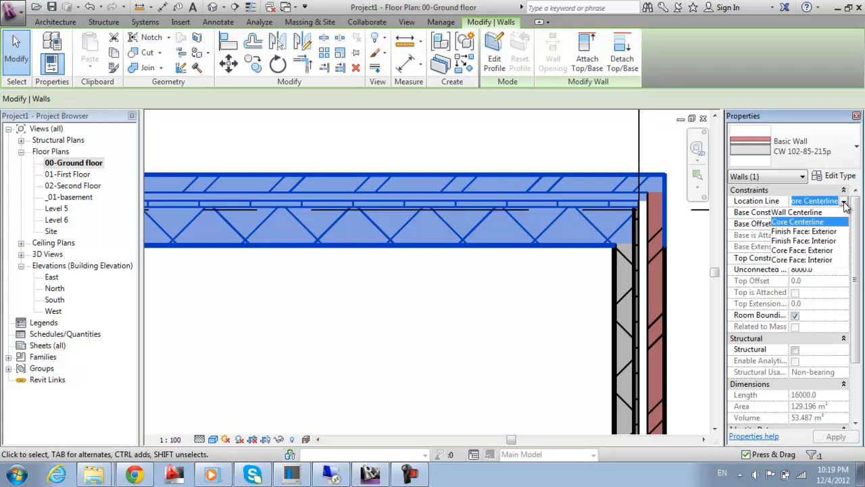
click(815, 232)
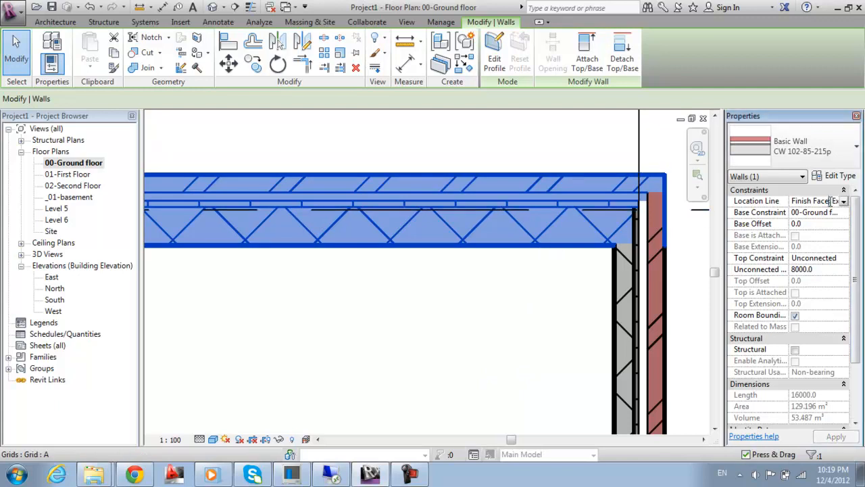
click(844, 201)
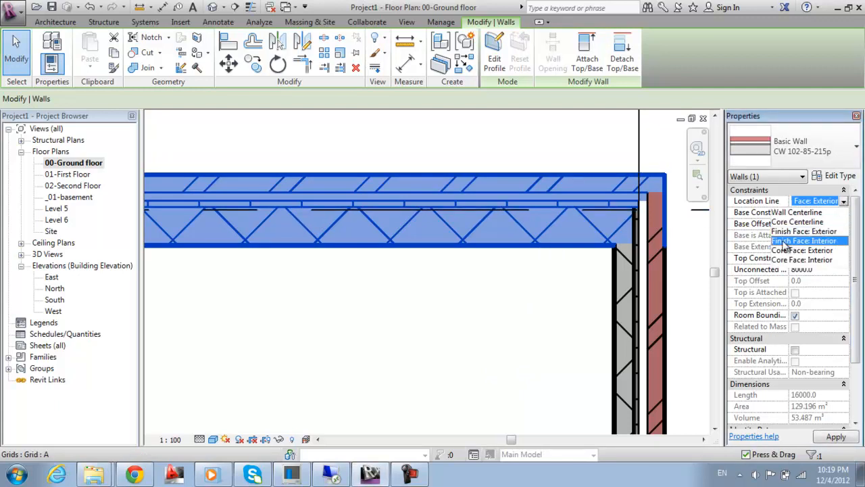
click(784, 242)
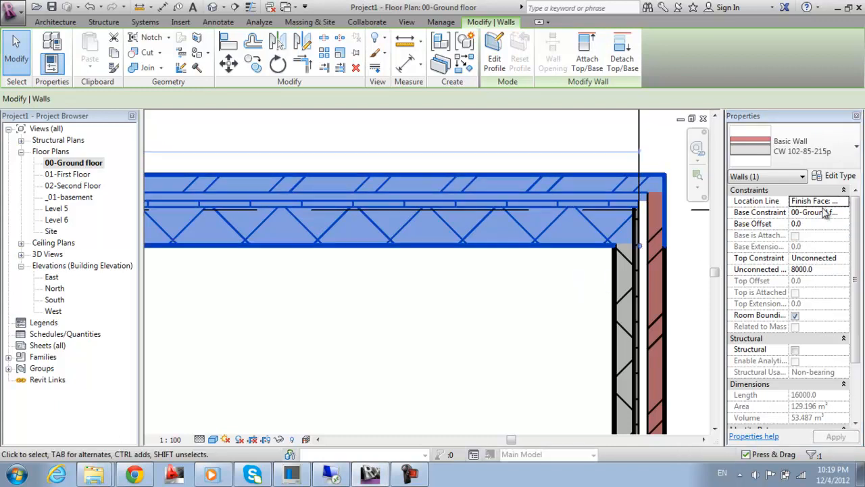
click(537, 271)
scroll(553, 250, down, 2)
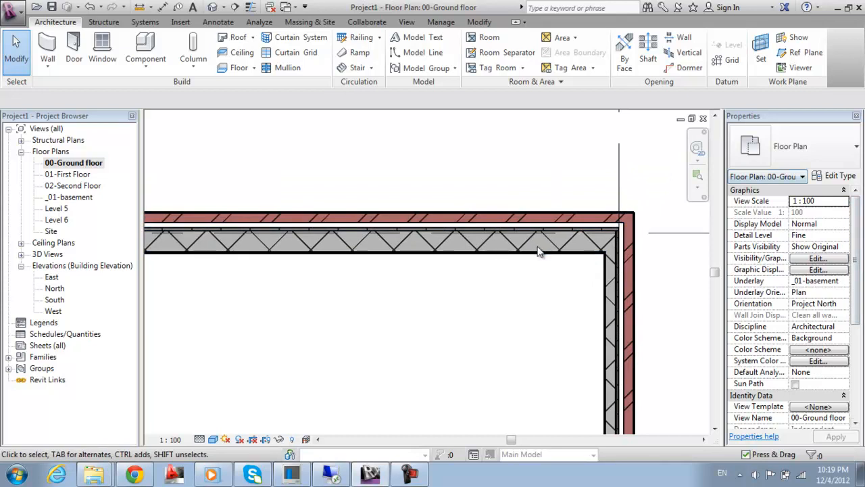
Step: Set the location line of the wall along grid A to Core Face: Interior and clear the selection
click(546, 256)
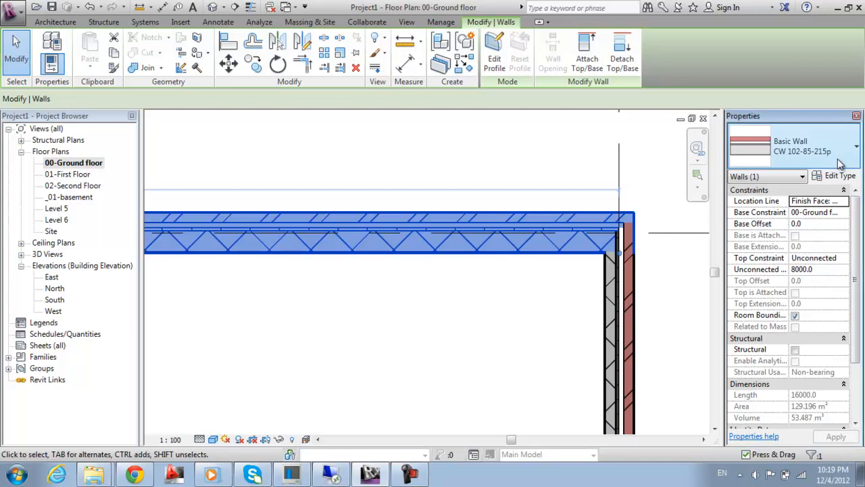
click(834, 204)
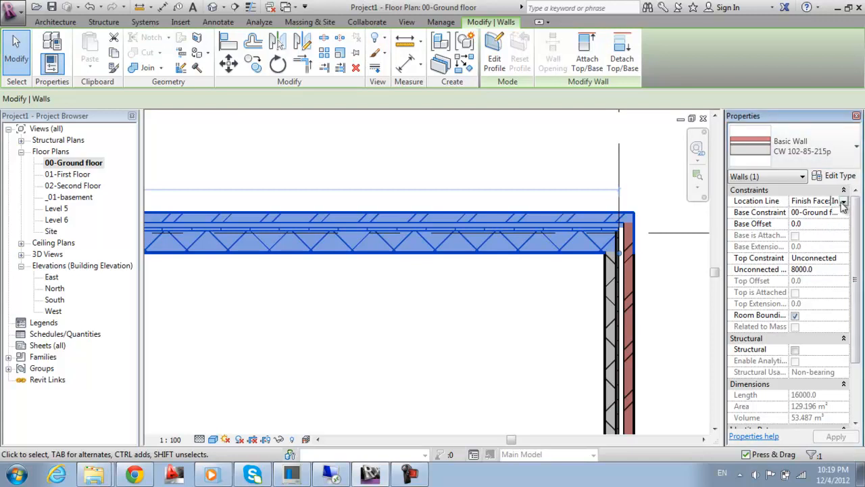
click(843, 201)
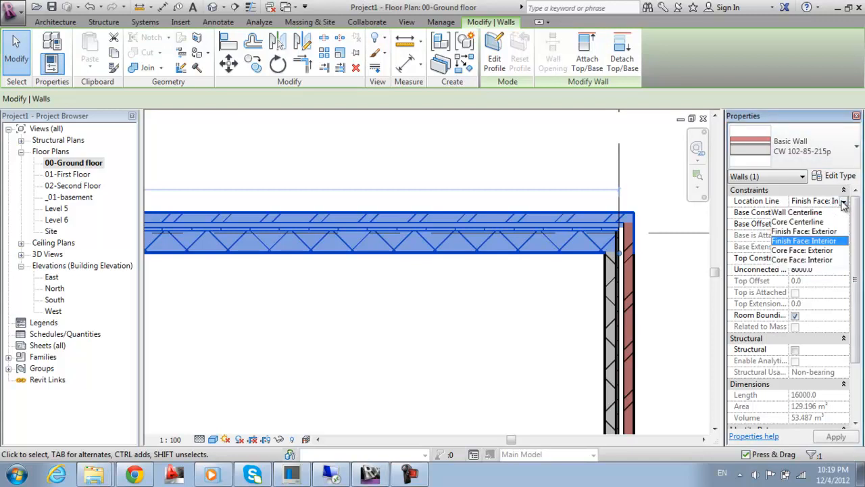
click(815, 260)
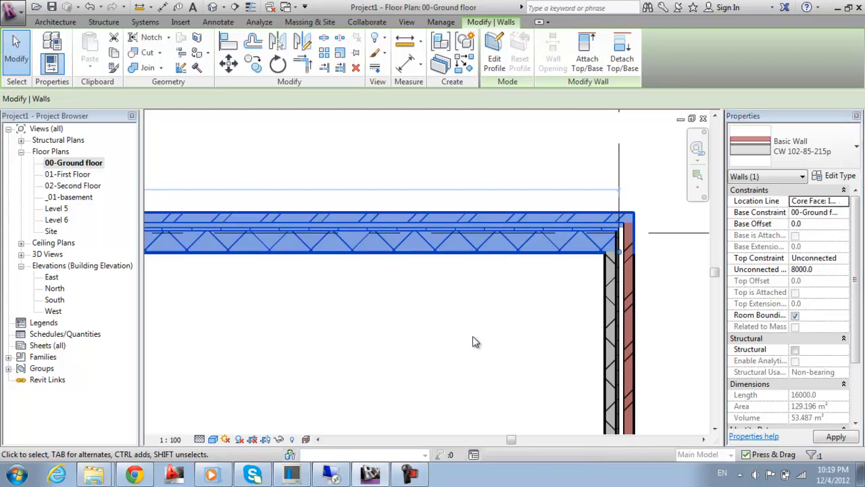
click(473, 341)
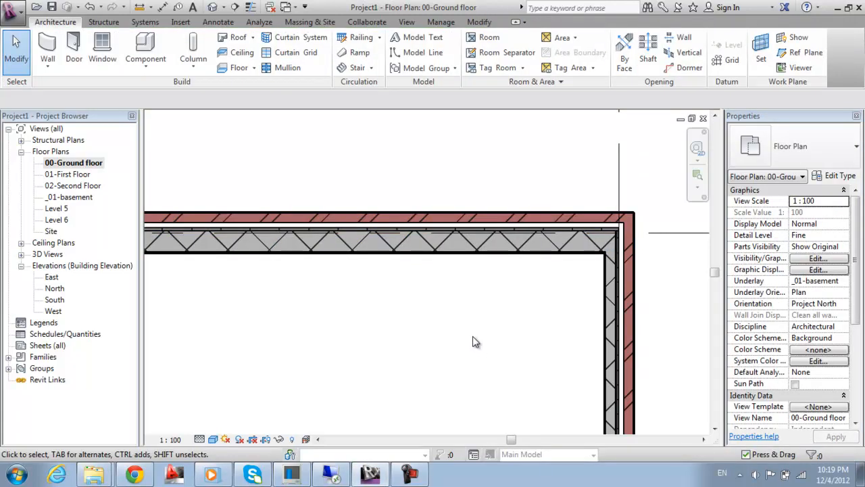
click(546, 252)
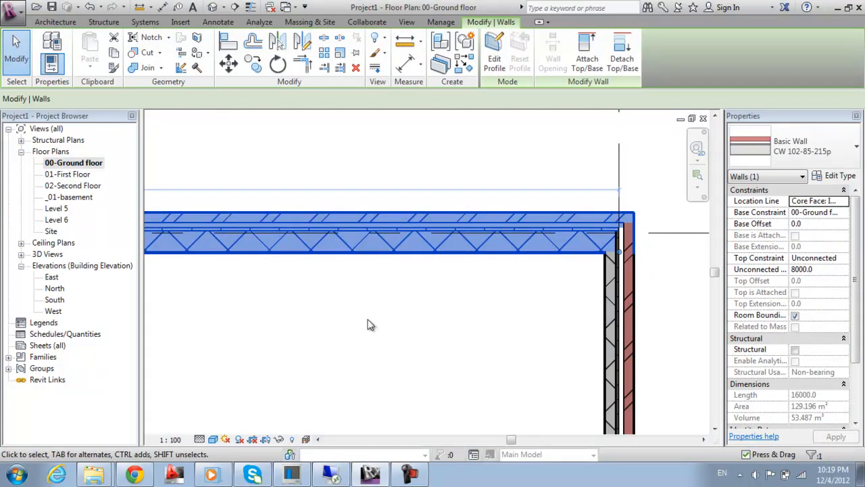
click(290, 342)
Step: Draw a horizontal CW 102-85-100p wall about 2240 mm long just inside the corner, parallel to the grid A wall
click(48, 50)
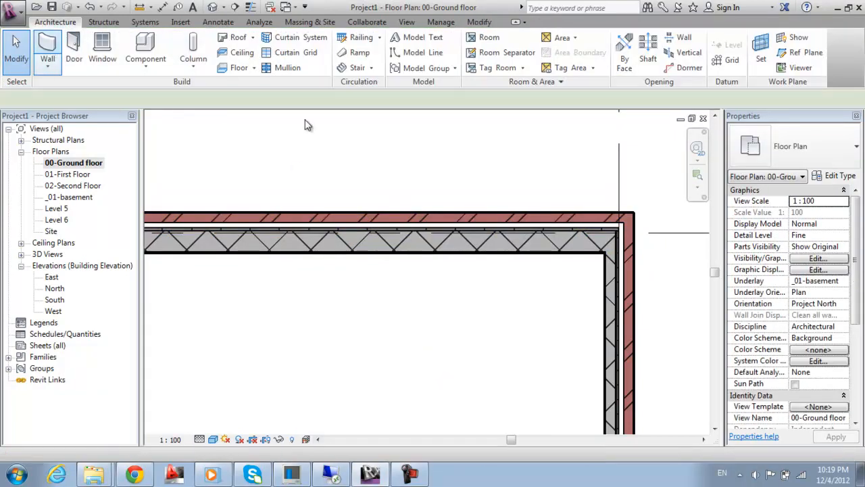
click(319, 288)
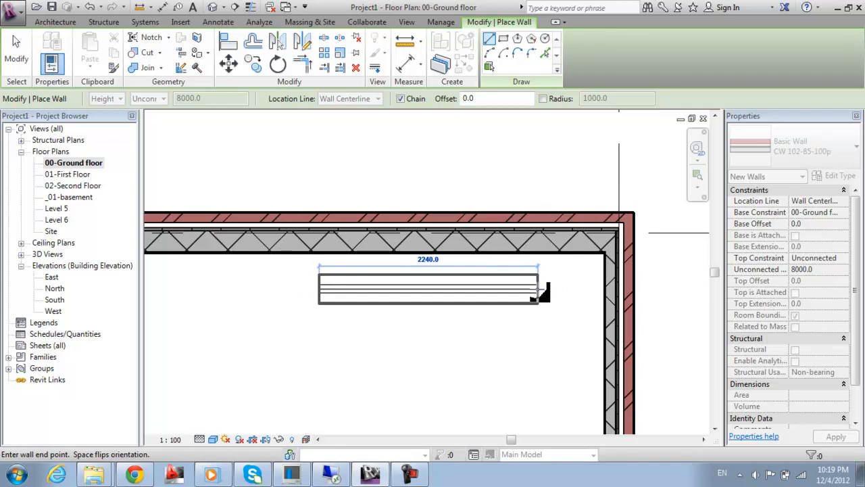
scroll(541, 292, up, 3)
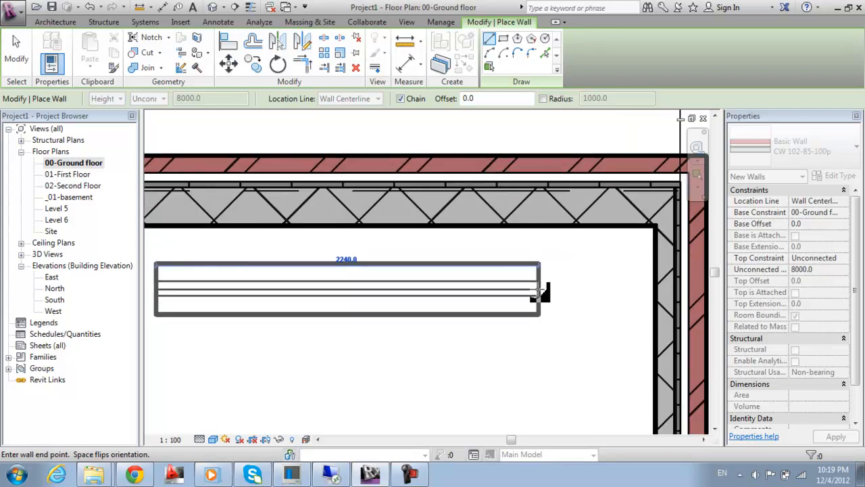
click(541, 292)
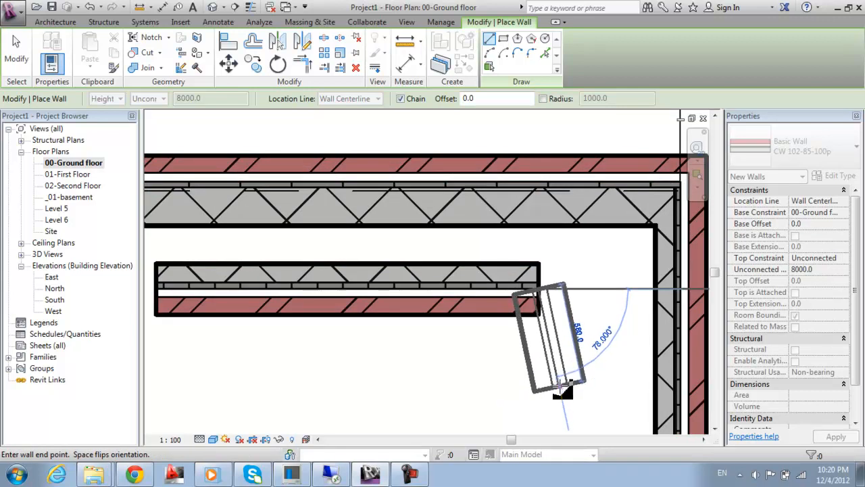
key(Escape)
key(Escape)
scroll(521, 335, down, 4)
Step: Select the short horizontal wall, flip its interior and exterior sides, and flip them back
click(508, 317)
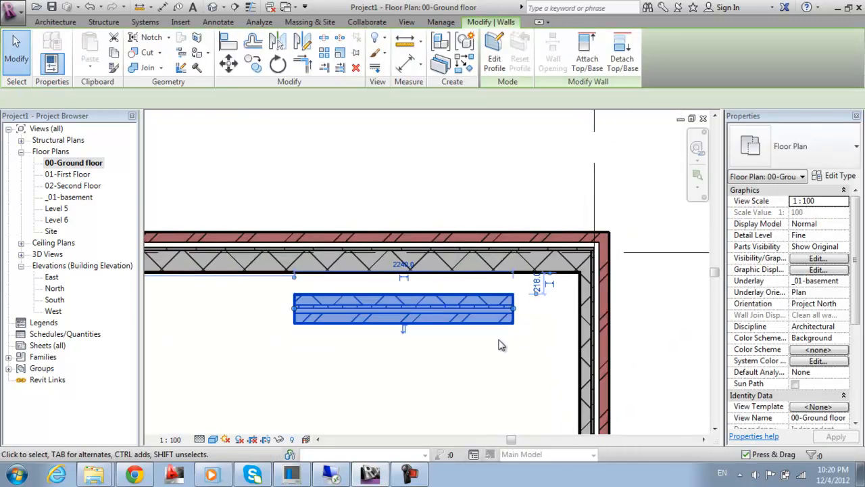
scroll(473, 354, up, 1)
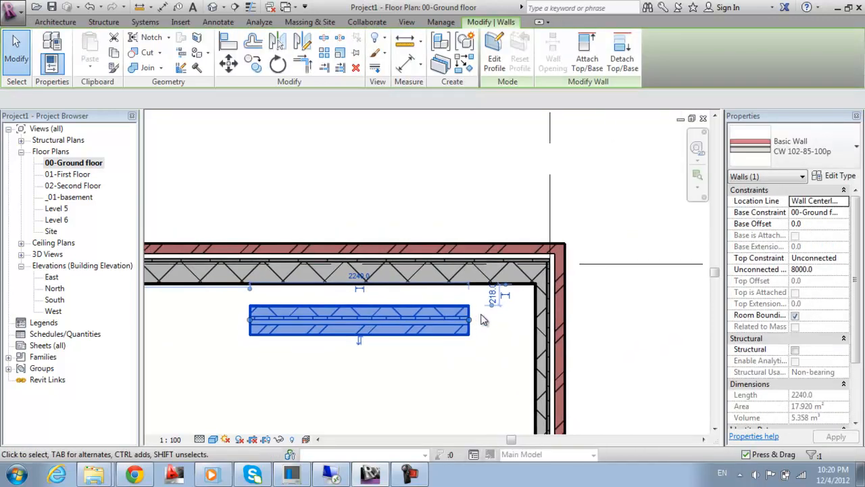
click(483, 321)
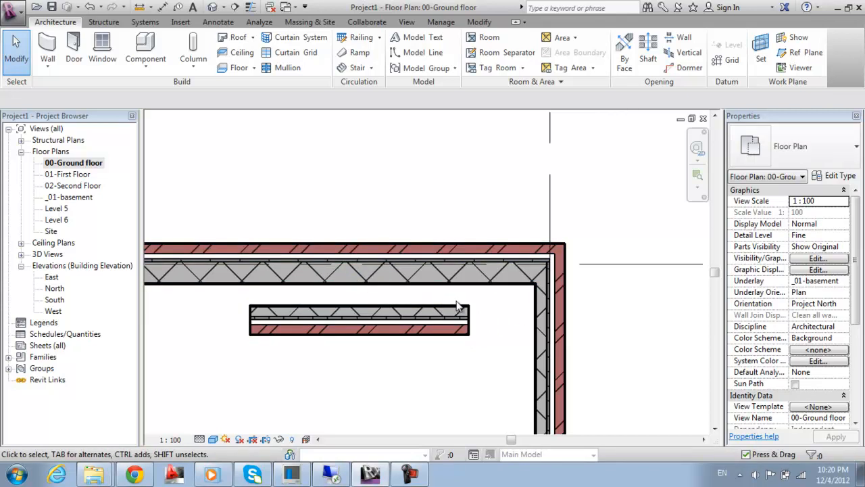
click(337, 321)
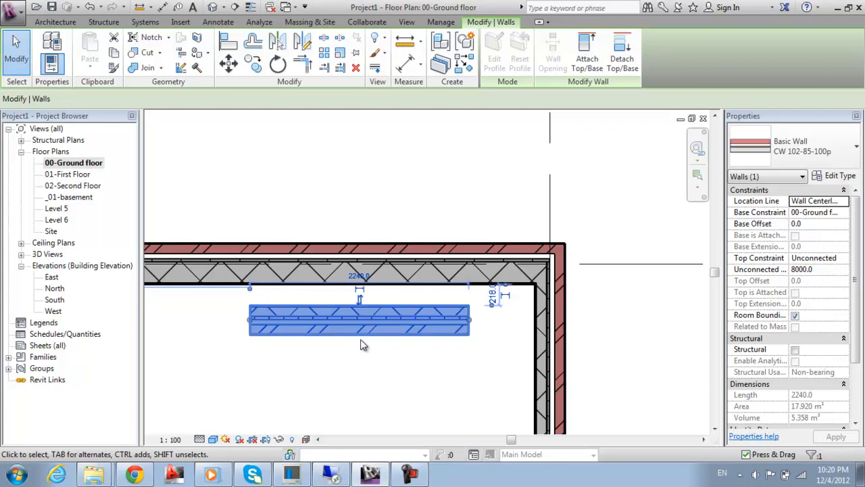
click(358, 341)
click(361, 306)
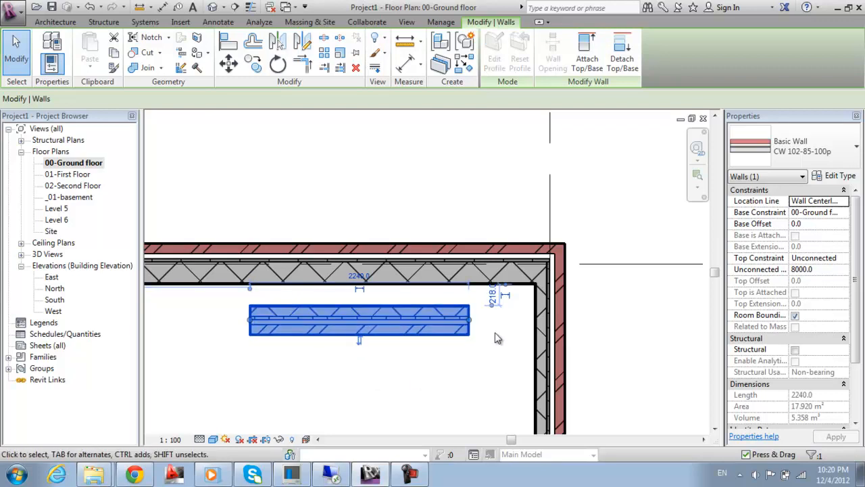
Step: Stretch the short horizontal wall at both ends to a length of about 3060 mm and deselect it
drag(471, 325, 508, 320)
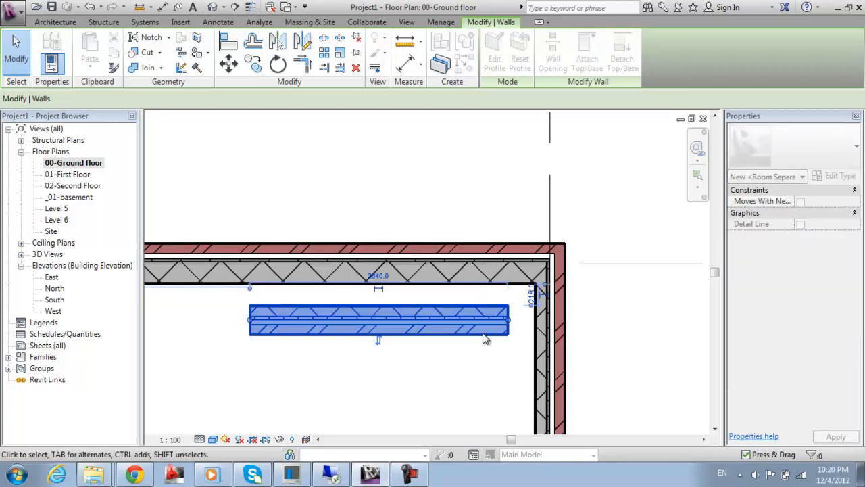
drag(250, 320, 209, 321)
middle_drag(370, 382, 330, 413)
drag(169, 320, 369, 411)
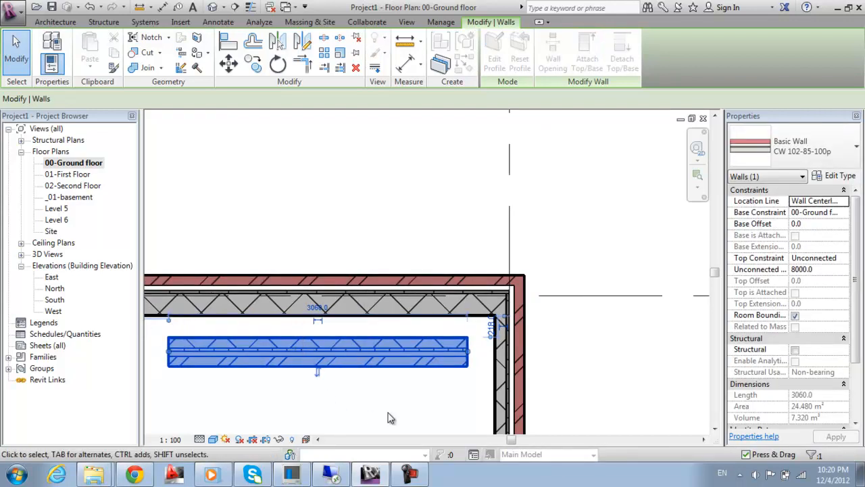
click(409, 398)
scroll(417, 390, down, 2)
click(415, 395)
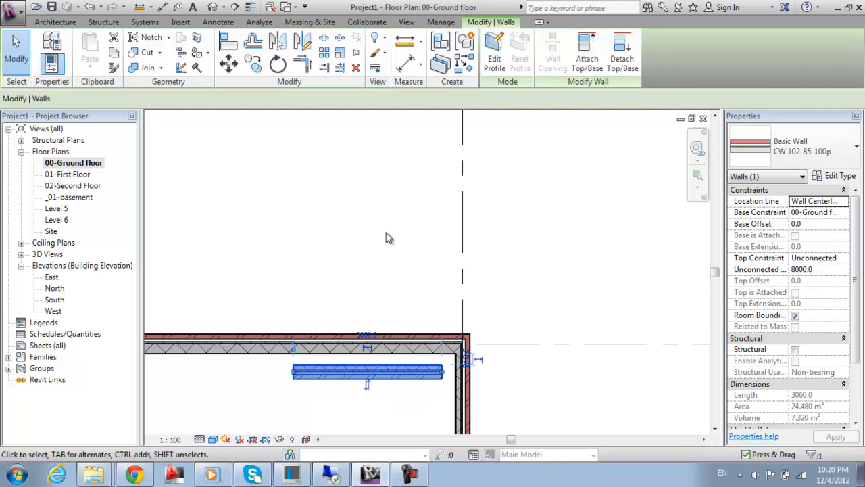
click(443, 276)
Step: Select the wall along grid A and widen the Properties palette to show the full parameter names and values
middle_drag(585, 344, 436, 227)
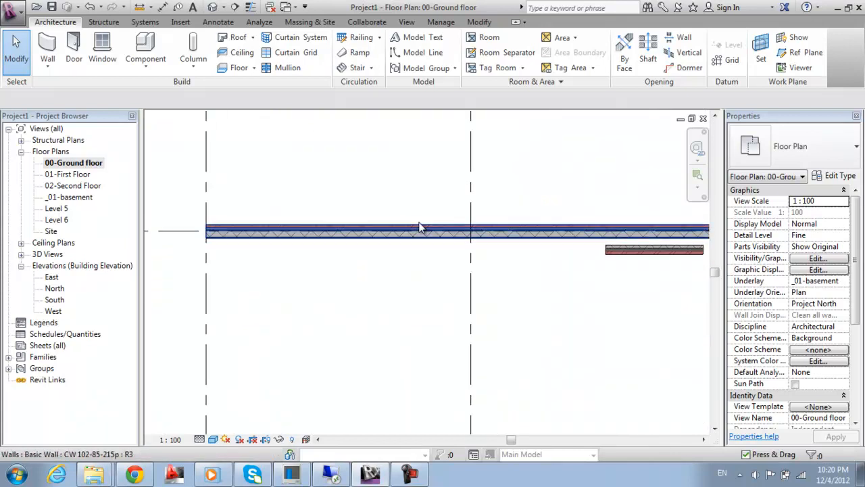
click(583, 235)
middle_drag(595, 289, 429, 218)
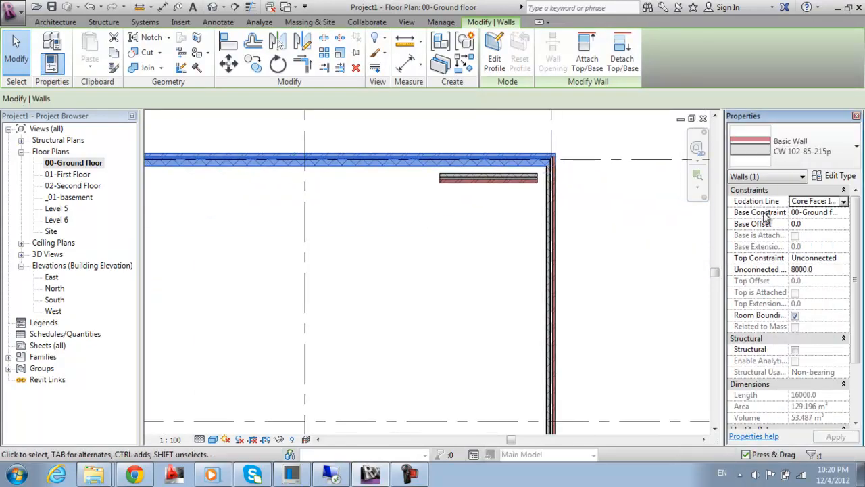
drag(727, 229, 629, 224)
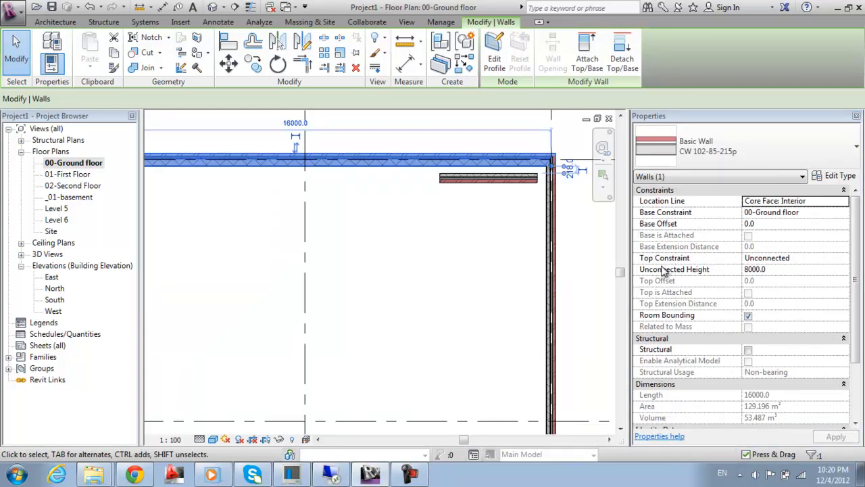
Step: Review the base constraint and base offset of the wall along grid A
click(684, 214)
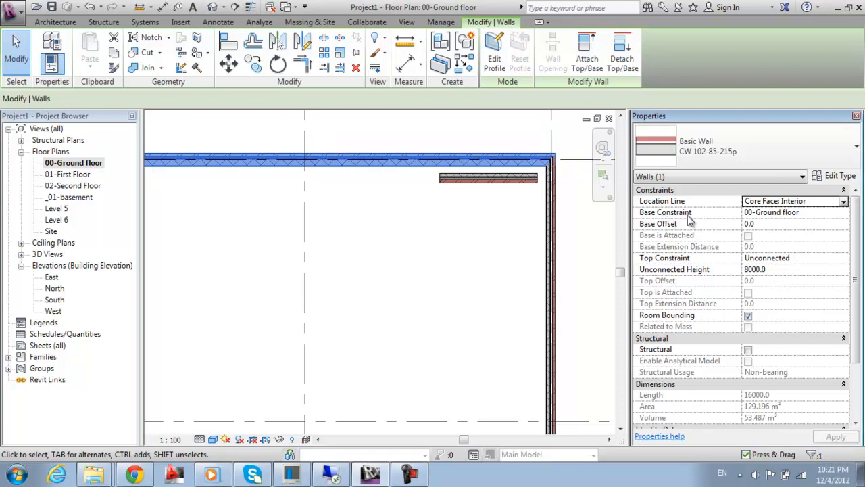
click(774, 212)
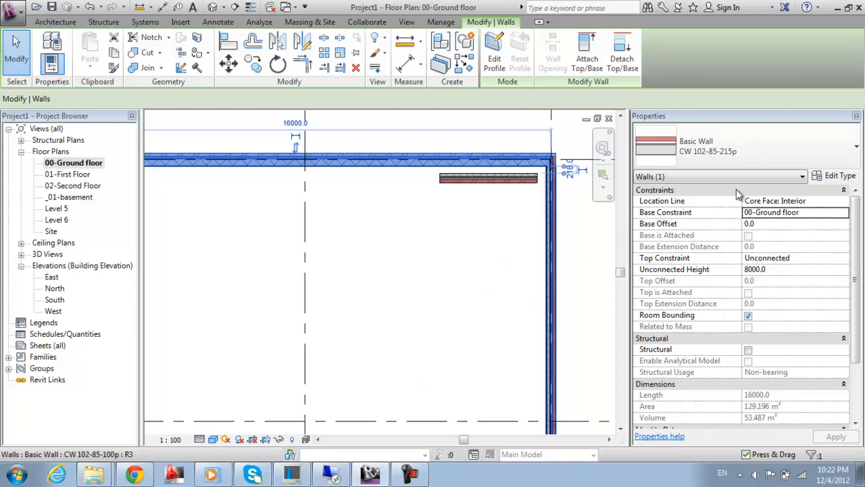
click(685, 225)
click(765, 224)
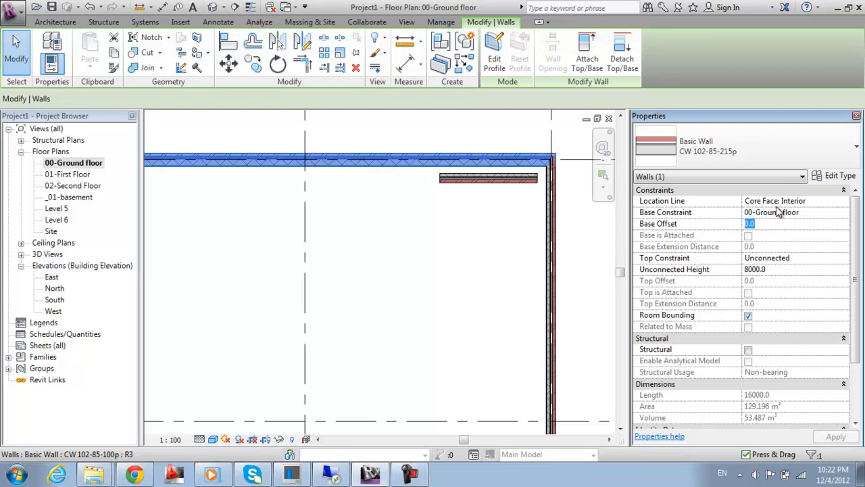
click(778, 225)
drag(755, 226, 751, 229)
Step: Set the top constraint of the wall along grid A to Up to level: 01-First Floor and deselect the wall
click(801, 260)
click(801, 262)
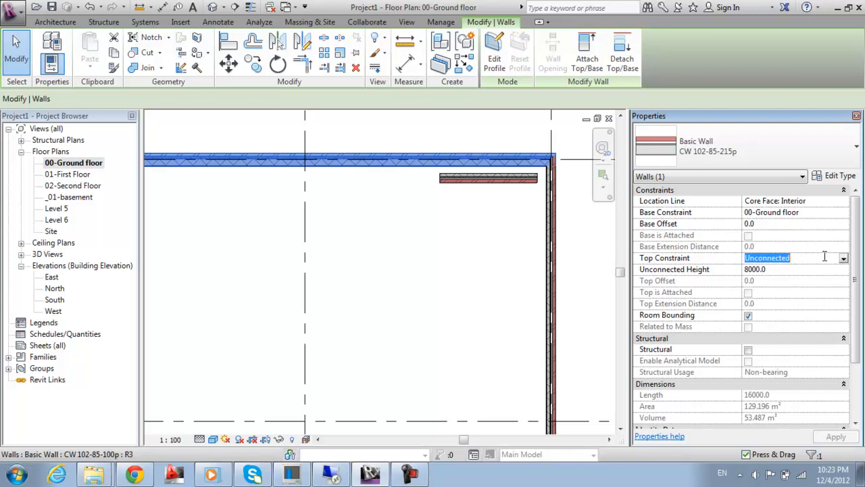
click(772, 256)
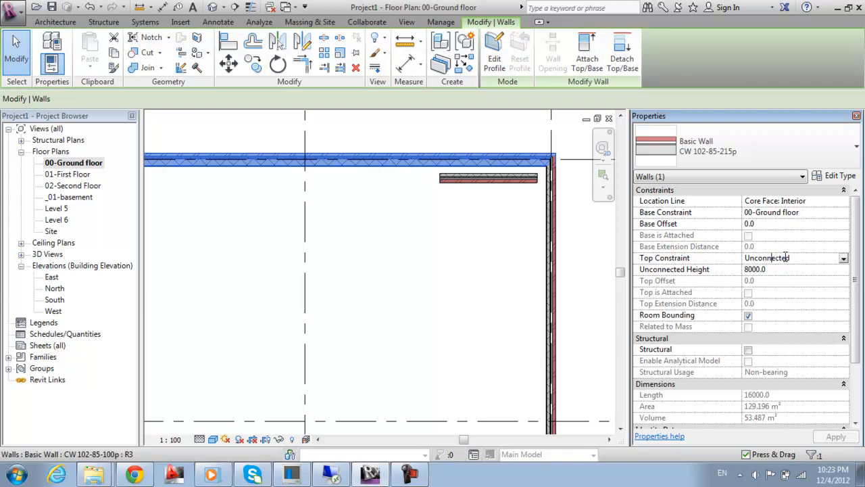
drag(797, 258, 703, 256)
click(799, 274)
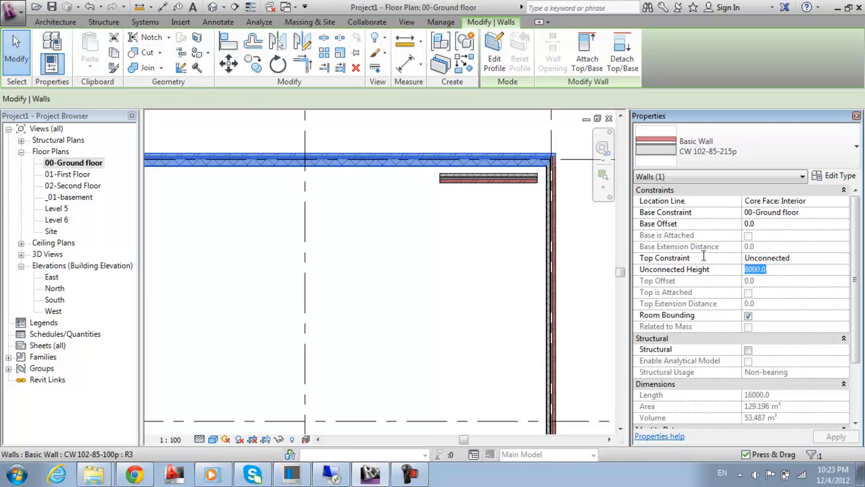
click(780, 259)
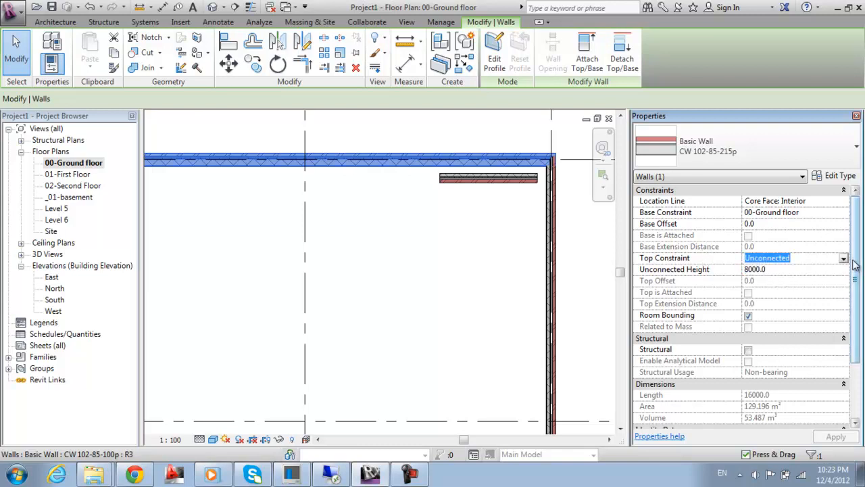
click(844, 259)
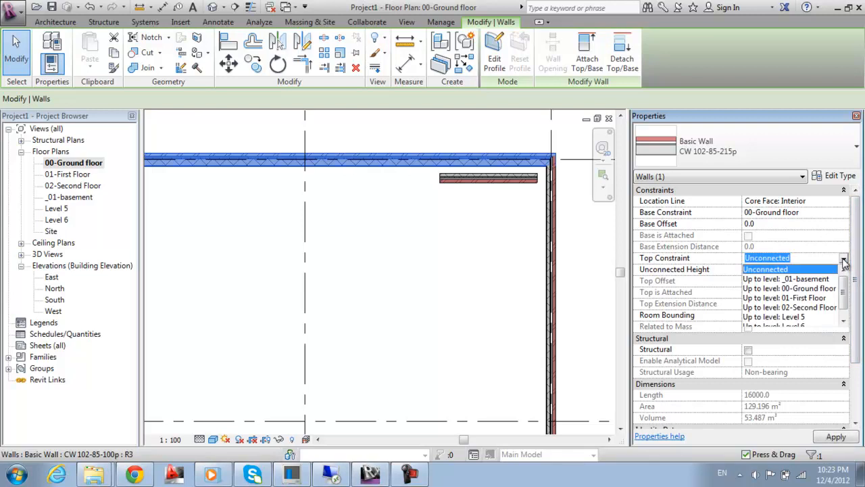
click(799, 298)
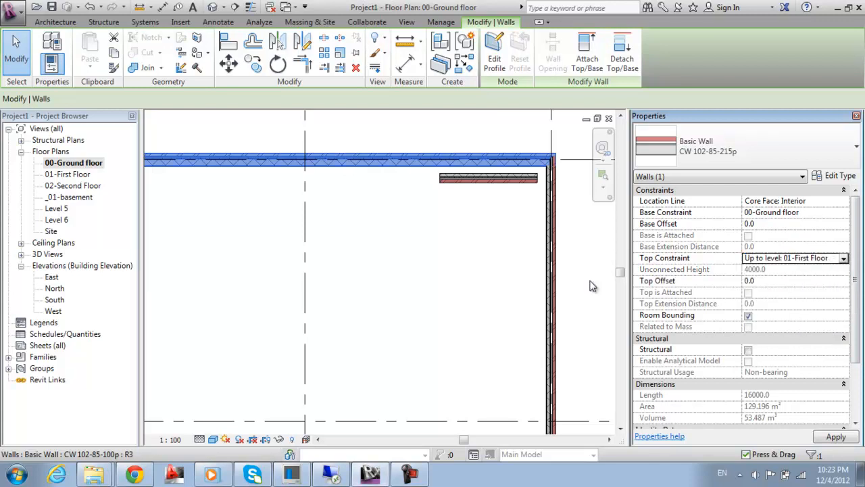
click(436, 269)
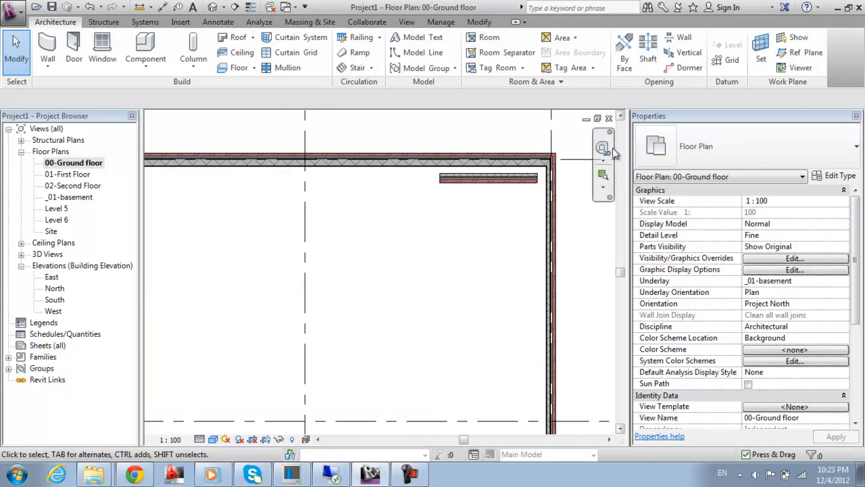
Step: Open the {3D} view and set its detail level to Fine and its visual style to Realistic
double_click(51, 256)
double_click(52, 265)
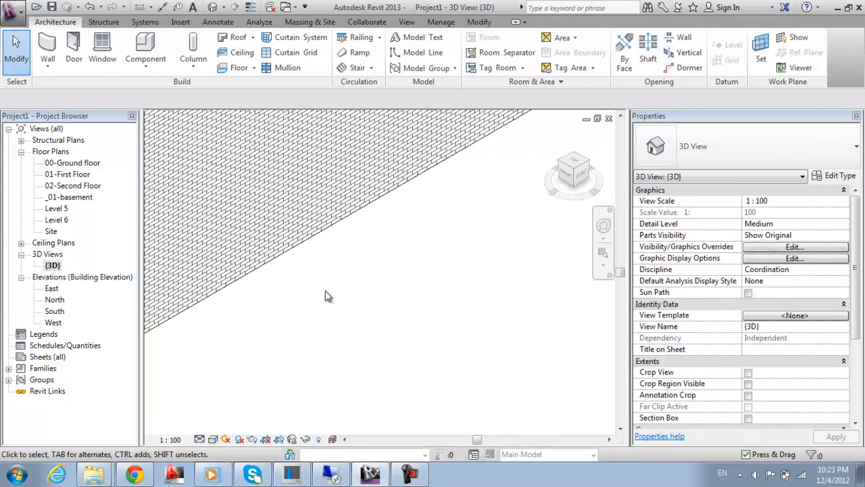
scroll(414, 198, down, 3)
middle_drag(412, 193, 373, 295)
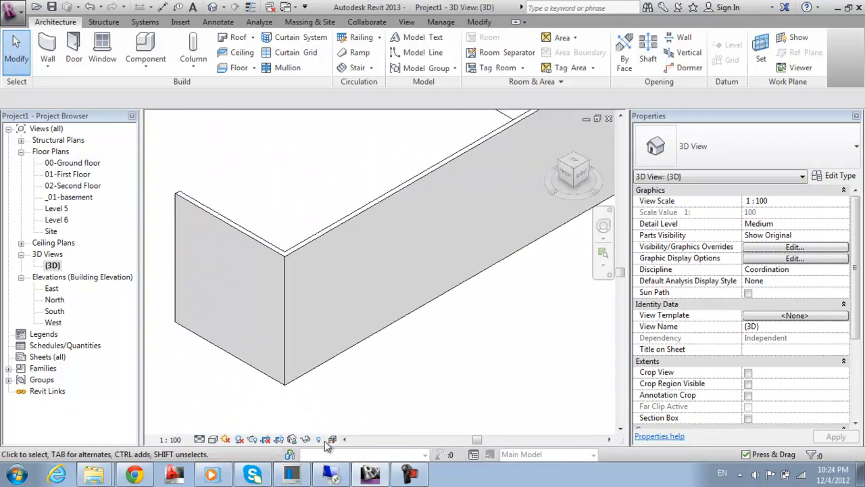
click(199, 440)
click(219, 424)
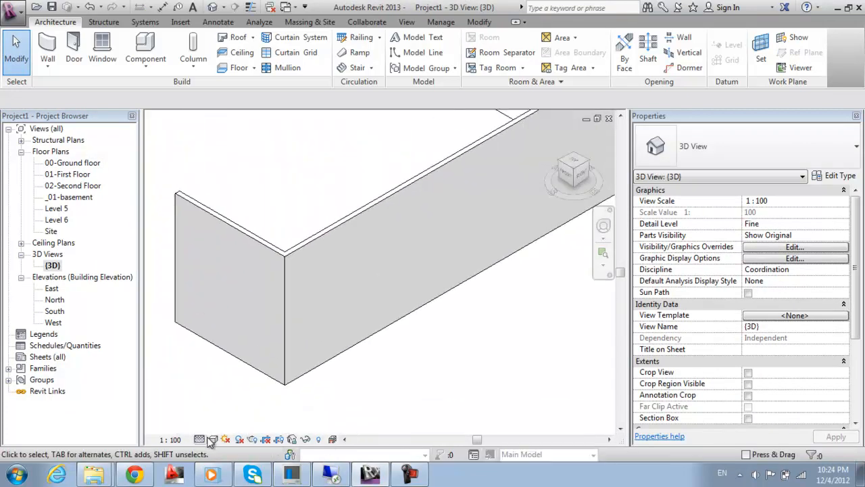
click(213, 440)
click(236, 413)
Step: Orbit to the wall corner and select the tall long wall and the lower wall in turn to compare their top constraints
scroll(465, 273, up, 2)
middle_drag(486, 230, 398, 406)
scroll(463, 257, down, 3)
shift+middle_drag(480, 271, 337, 252)
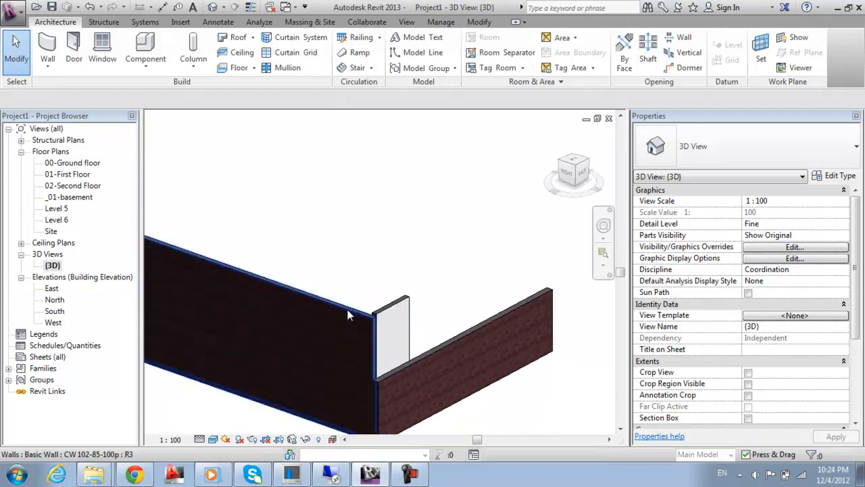
click(315, 295)
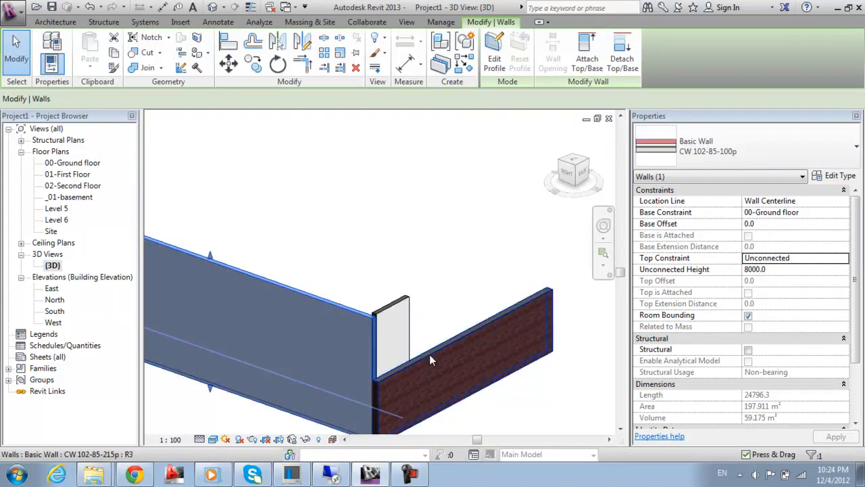
click(429, 355)
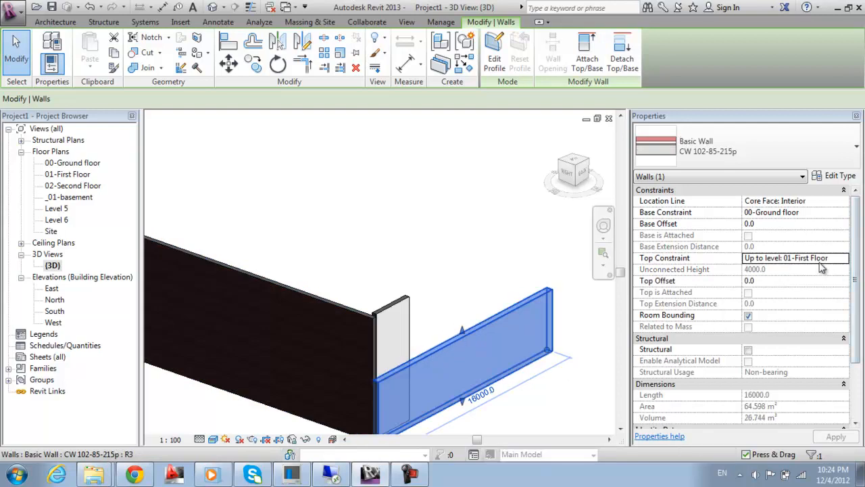
Step: Try to constrain the top of the tall long wall to level _01-basement and cancel the change
click(341, 317)
click(814, 259)
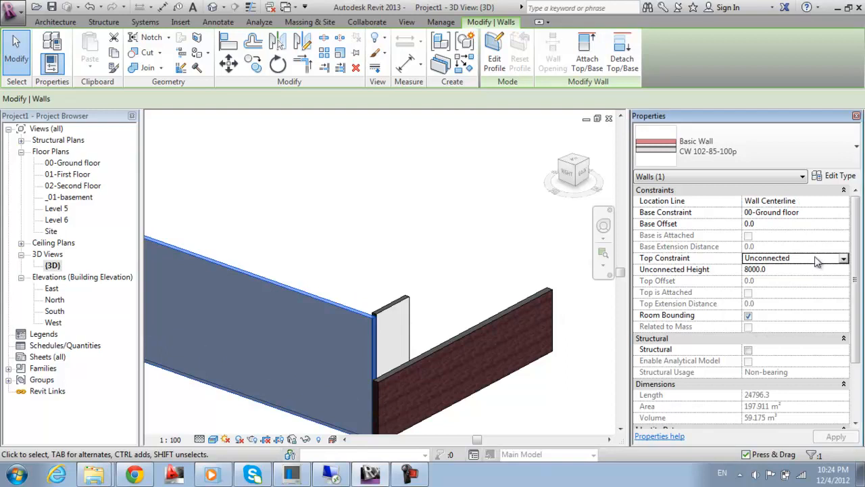
click(843, 260)
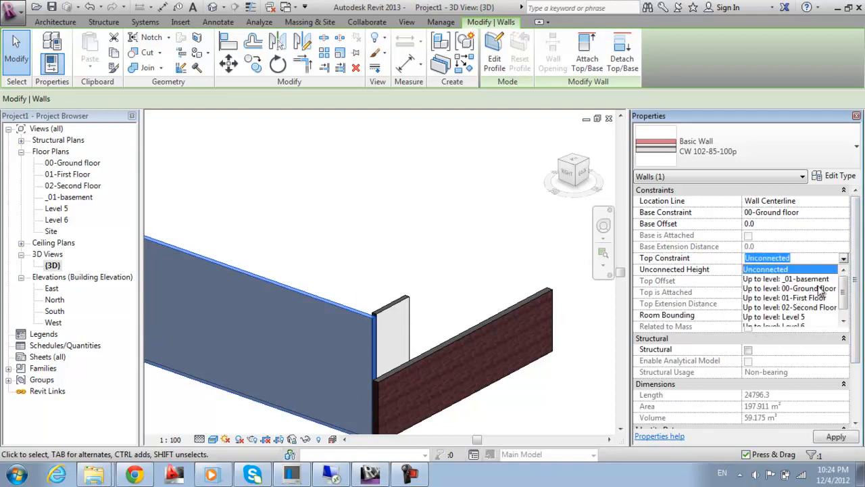
click(823, 280)
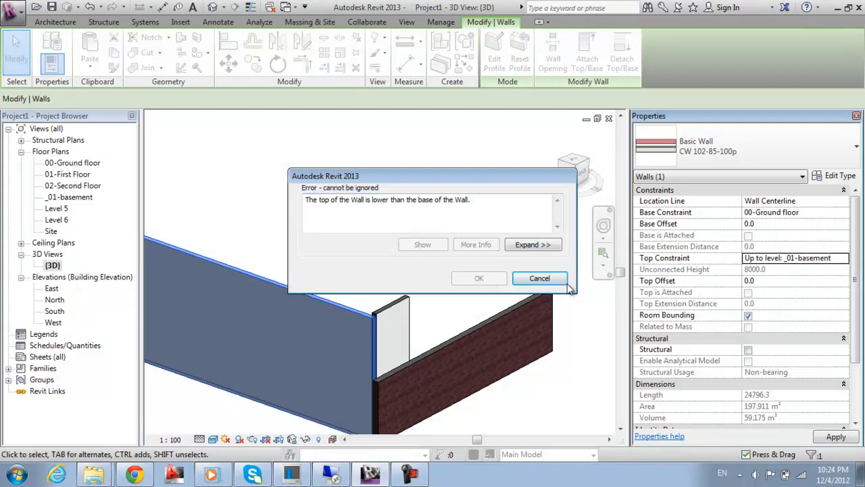
click(520, 279)
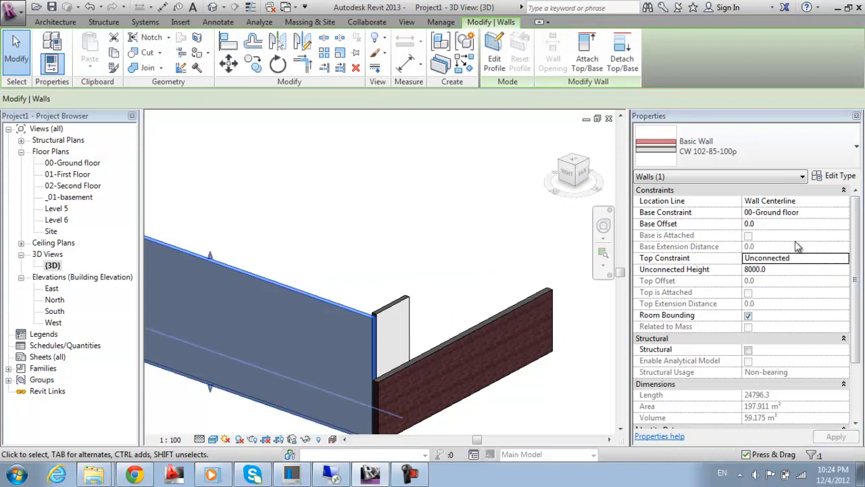
Step: Set the tall long wall's top constraint to Up to level: 01-First Floor and deselect the wall
click(845, 262)
click(845, 259)
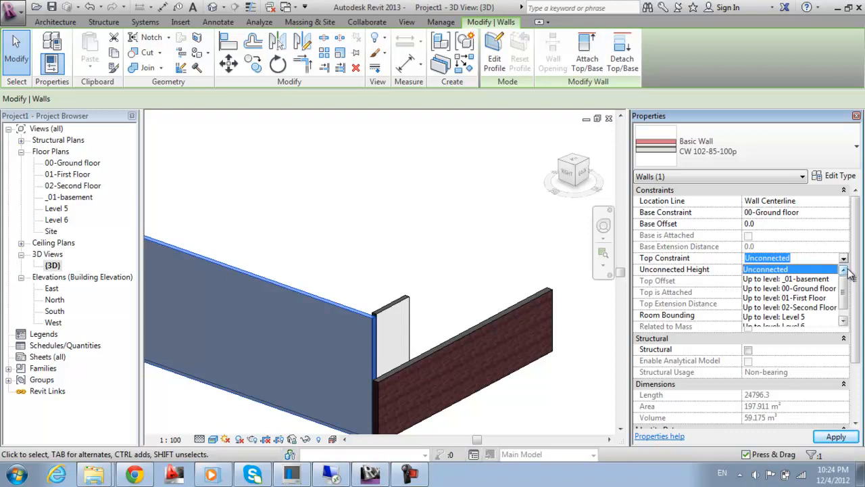
click(804, 288)
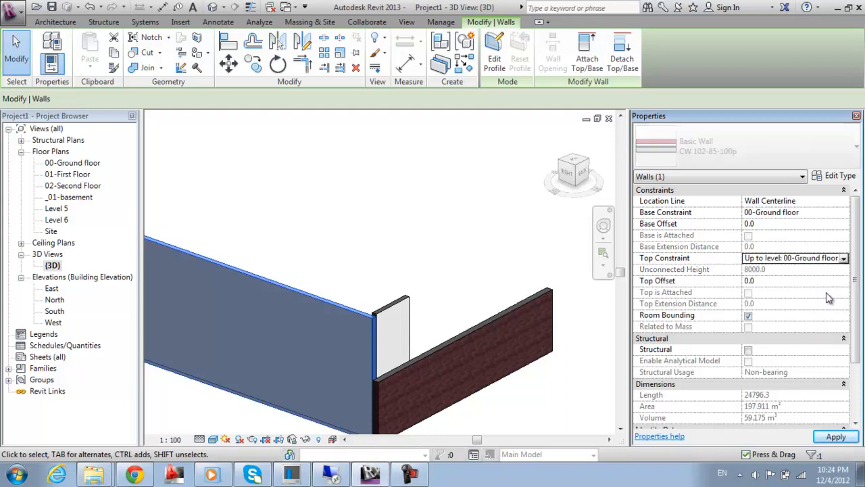
click(844, 265)
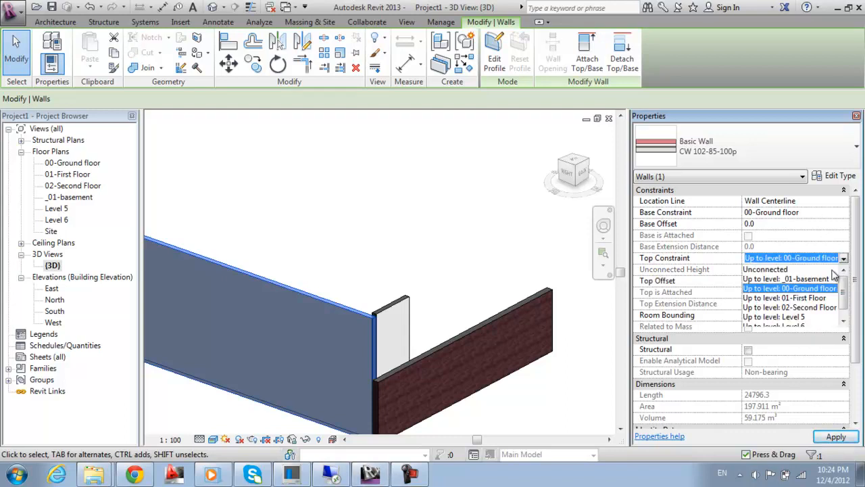
click(815, 303)
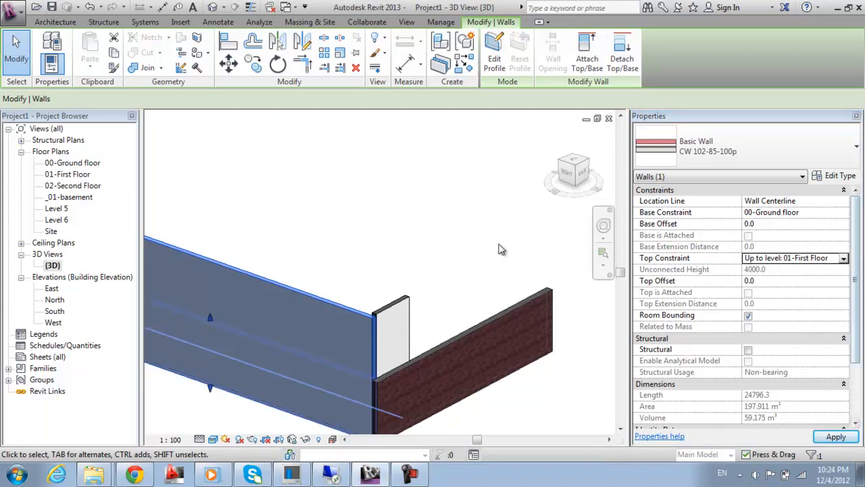
click(497, 267)
middle_drag(502, 312, 502, 228)
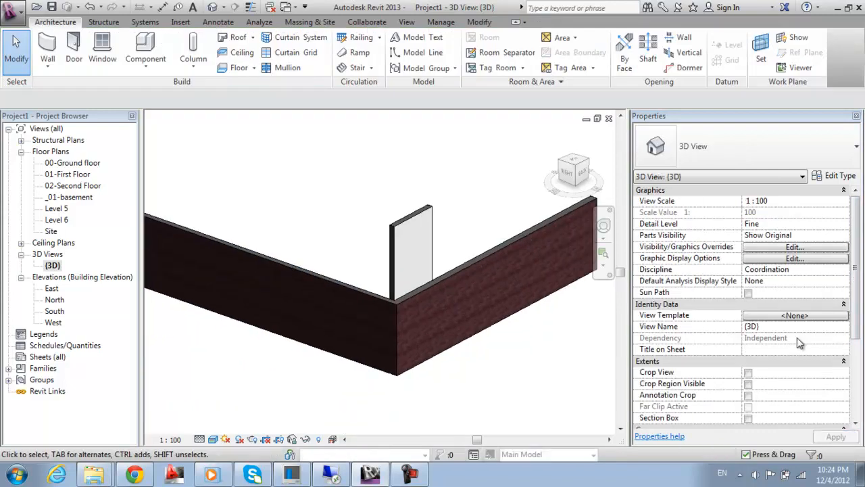
Step: Set the top constraint of the short wall behind the corner to Up to level: 01-First Floor and deselect it
scroll(686, 247, down, 1)
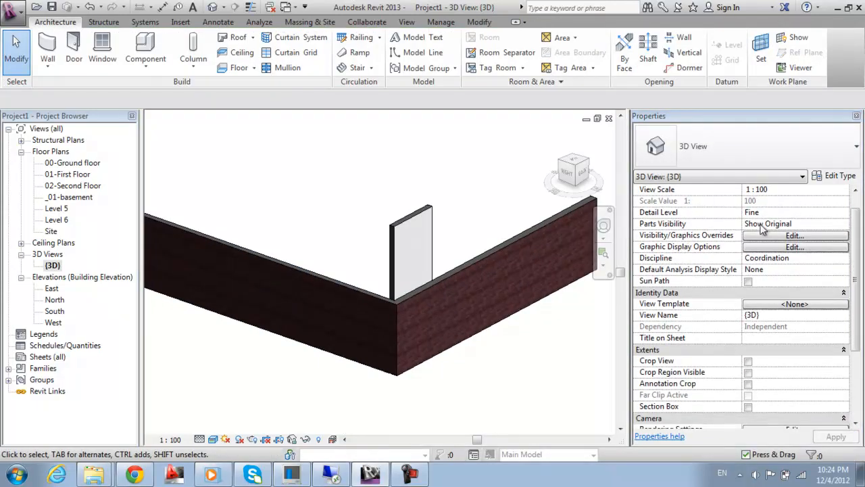
click(426, 230)
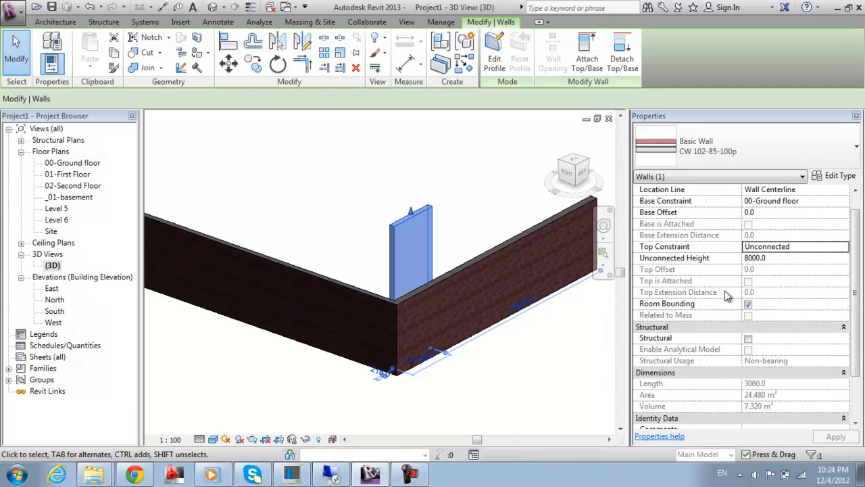
click(804, 203)
click(791, 248)
click(843, 247)
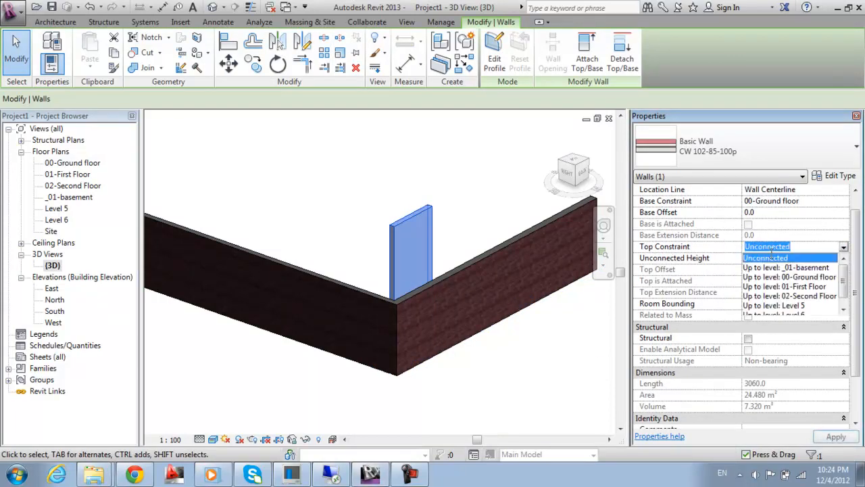
click(812, 288)
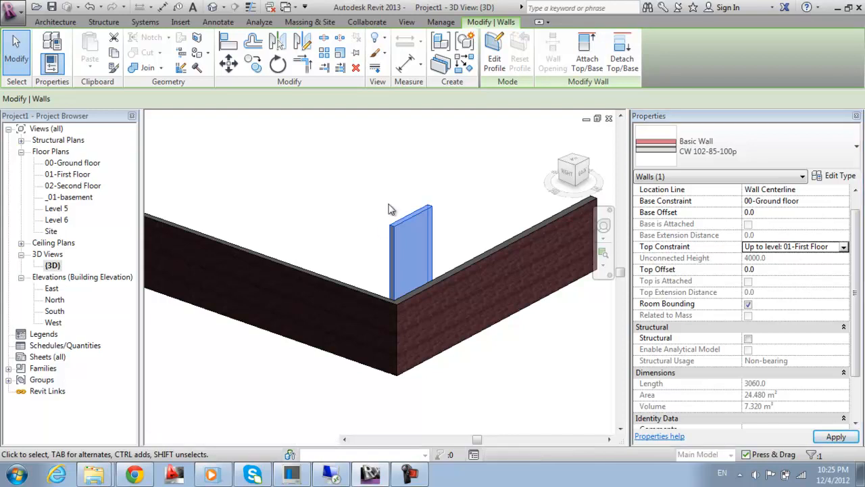
click(425, 164)
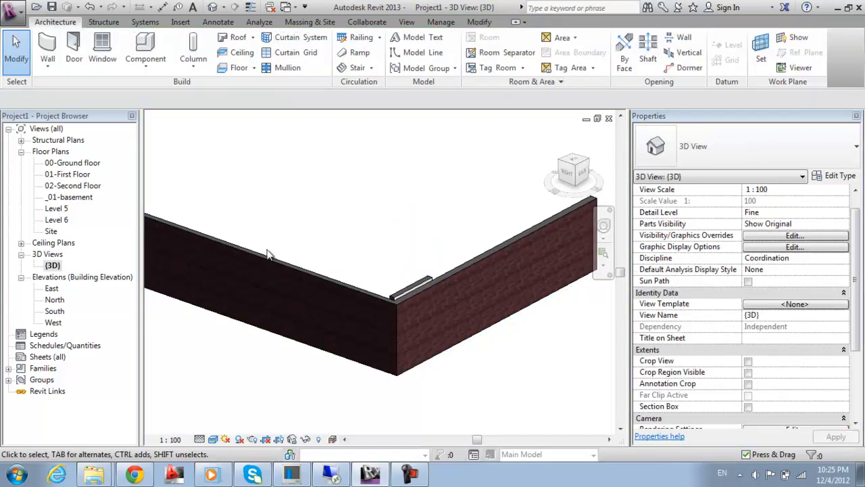
Step: Select the tall white-faced wall at the far end and examine the levels offered for its top constraint
middle_drag(319, 271, 372, 243)
scroll(371, 243, down, 2)
middle_drag(430, 265, 441, 292)
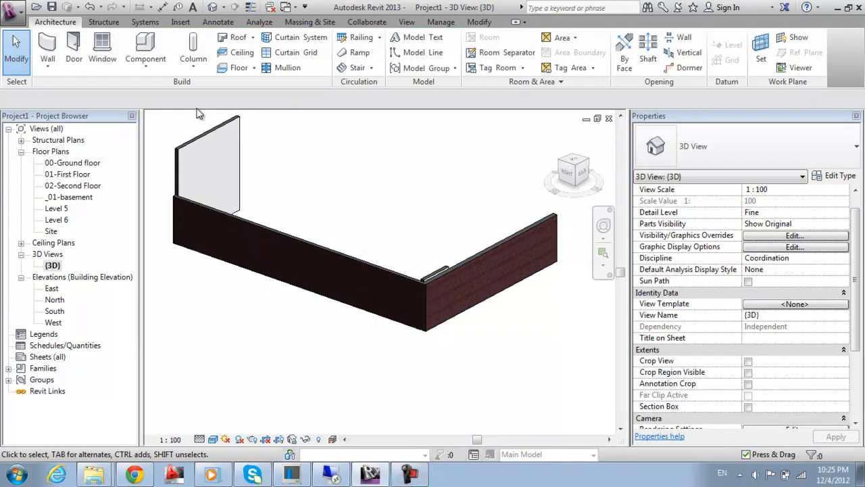
click(223, 132)
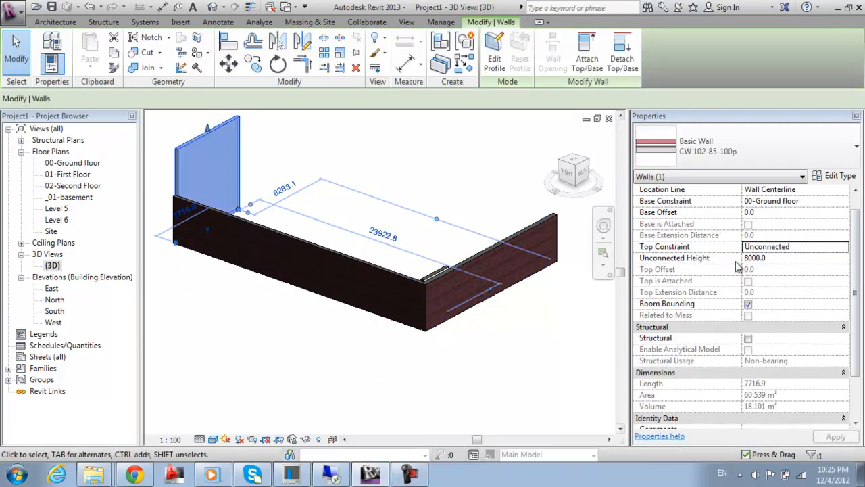
click(789, 247)
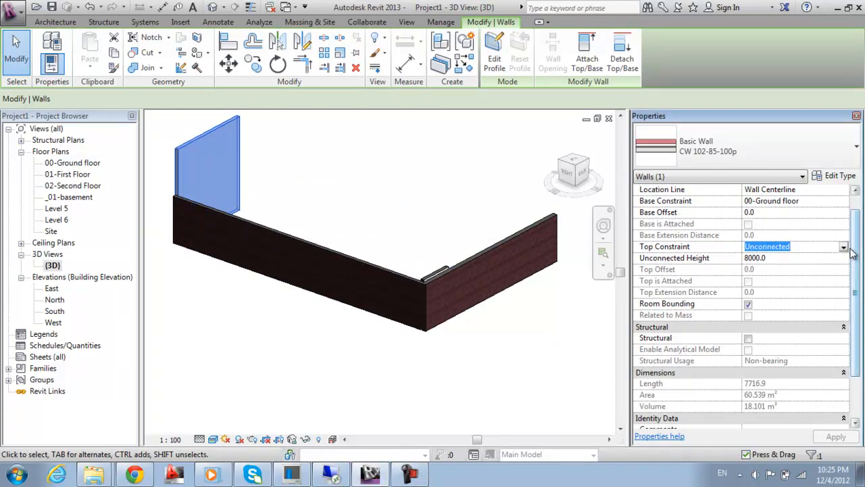
click(844, 247)
scroll(837, 288, down, 1)
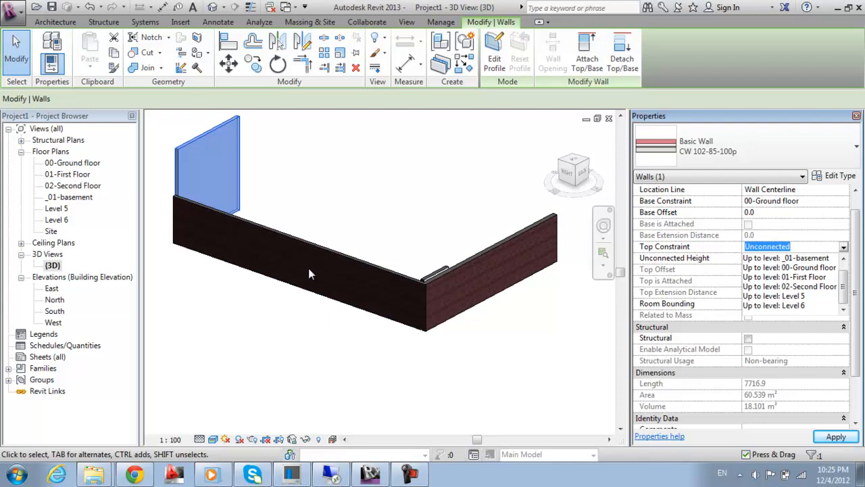
Step: Select the long wall, review its top constraint options, and deselect it without choosing a different level
click(358, 269)
click(816, 248)
click(844, 247)
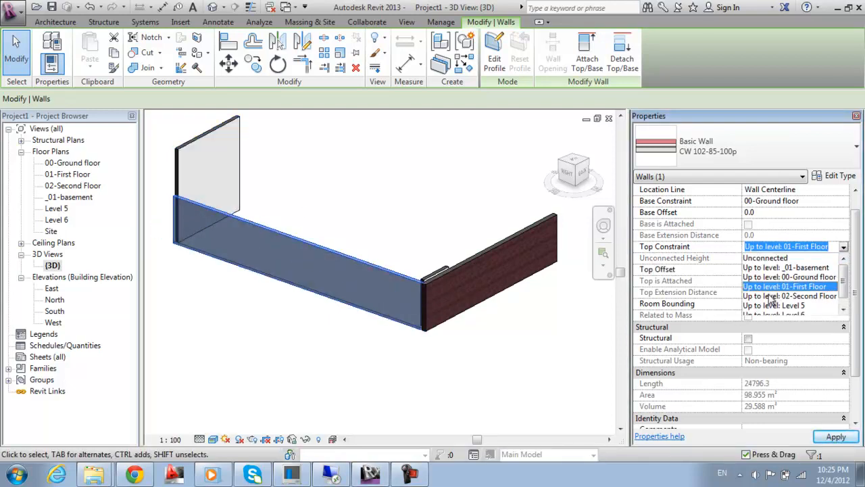
click(361, 228)
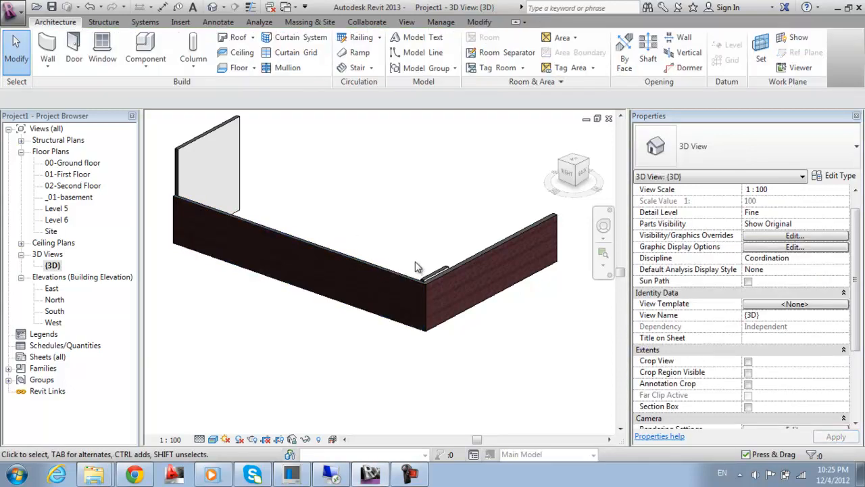
Step: Set the long wall's top constraint to Unconnected and open its unconnected height for editing
click(385, 272)
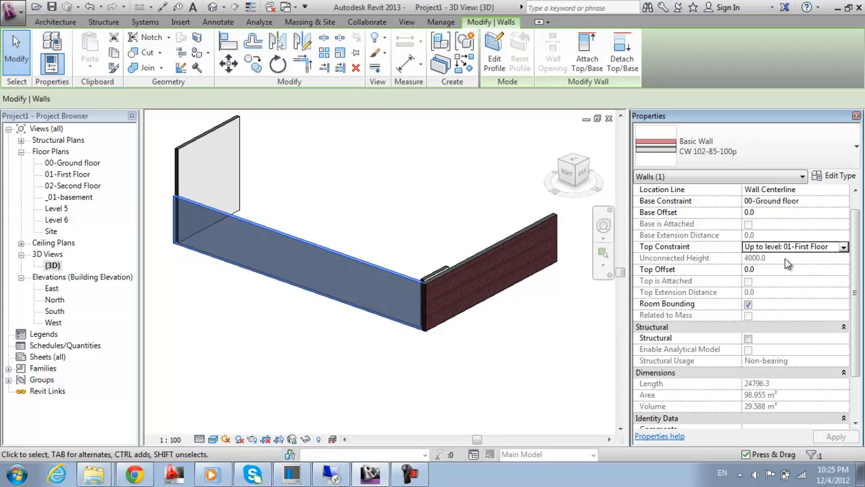
click(760, 247)
click(843, 247)
click(807, 258)
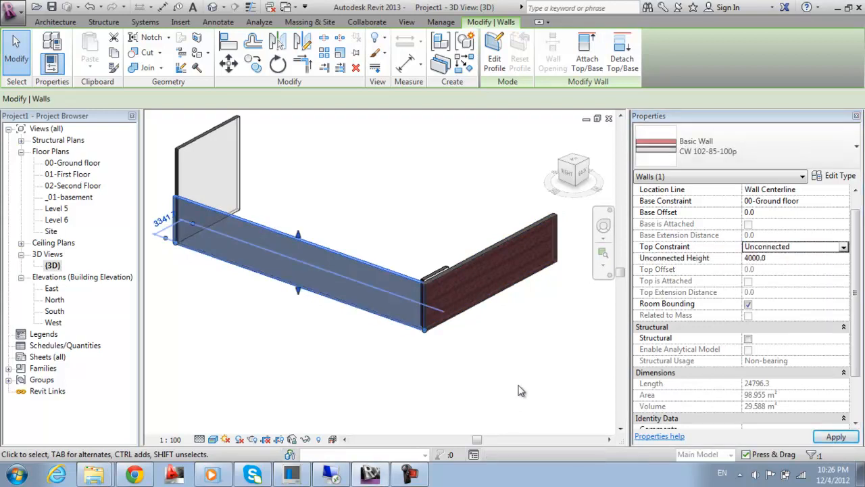
click(759, 261)
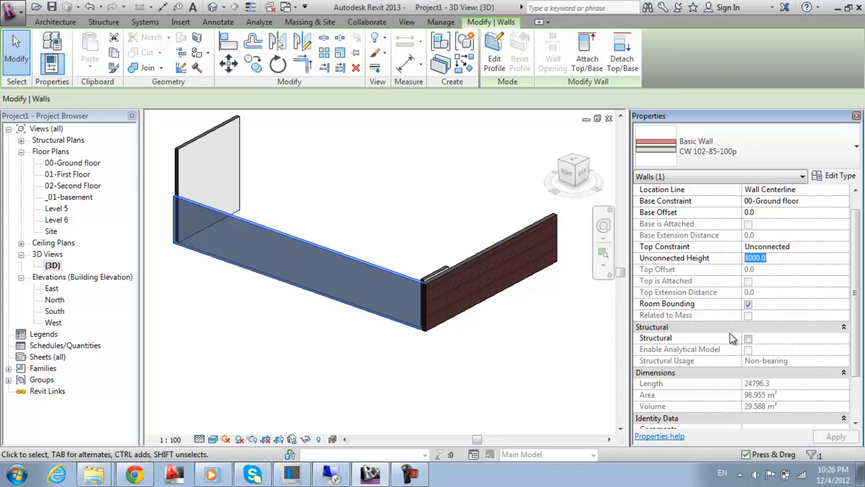
click(685, 267)
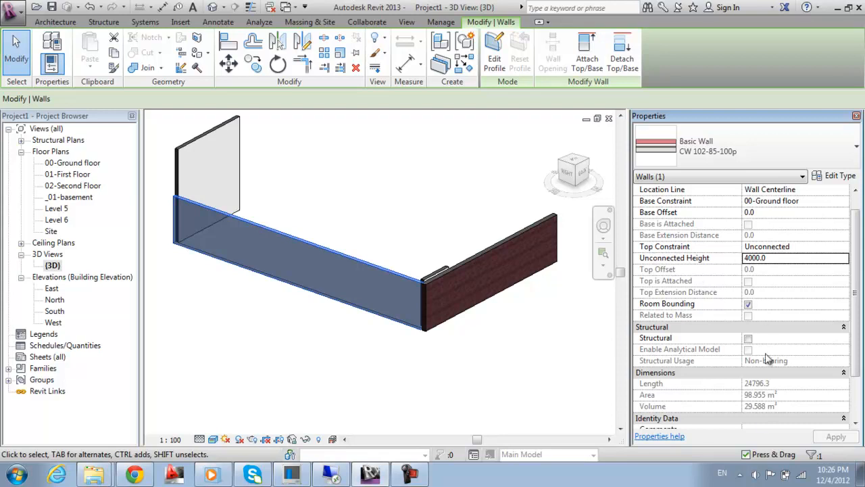
click(740, 473)
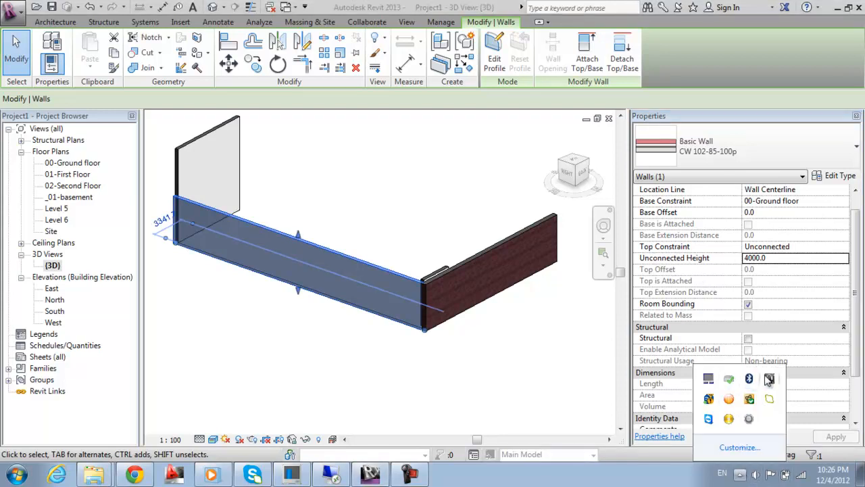